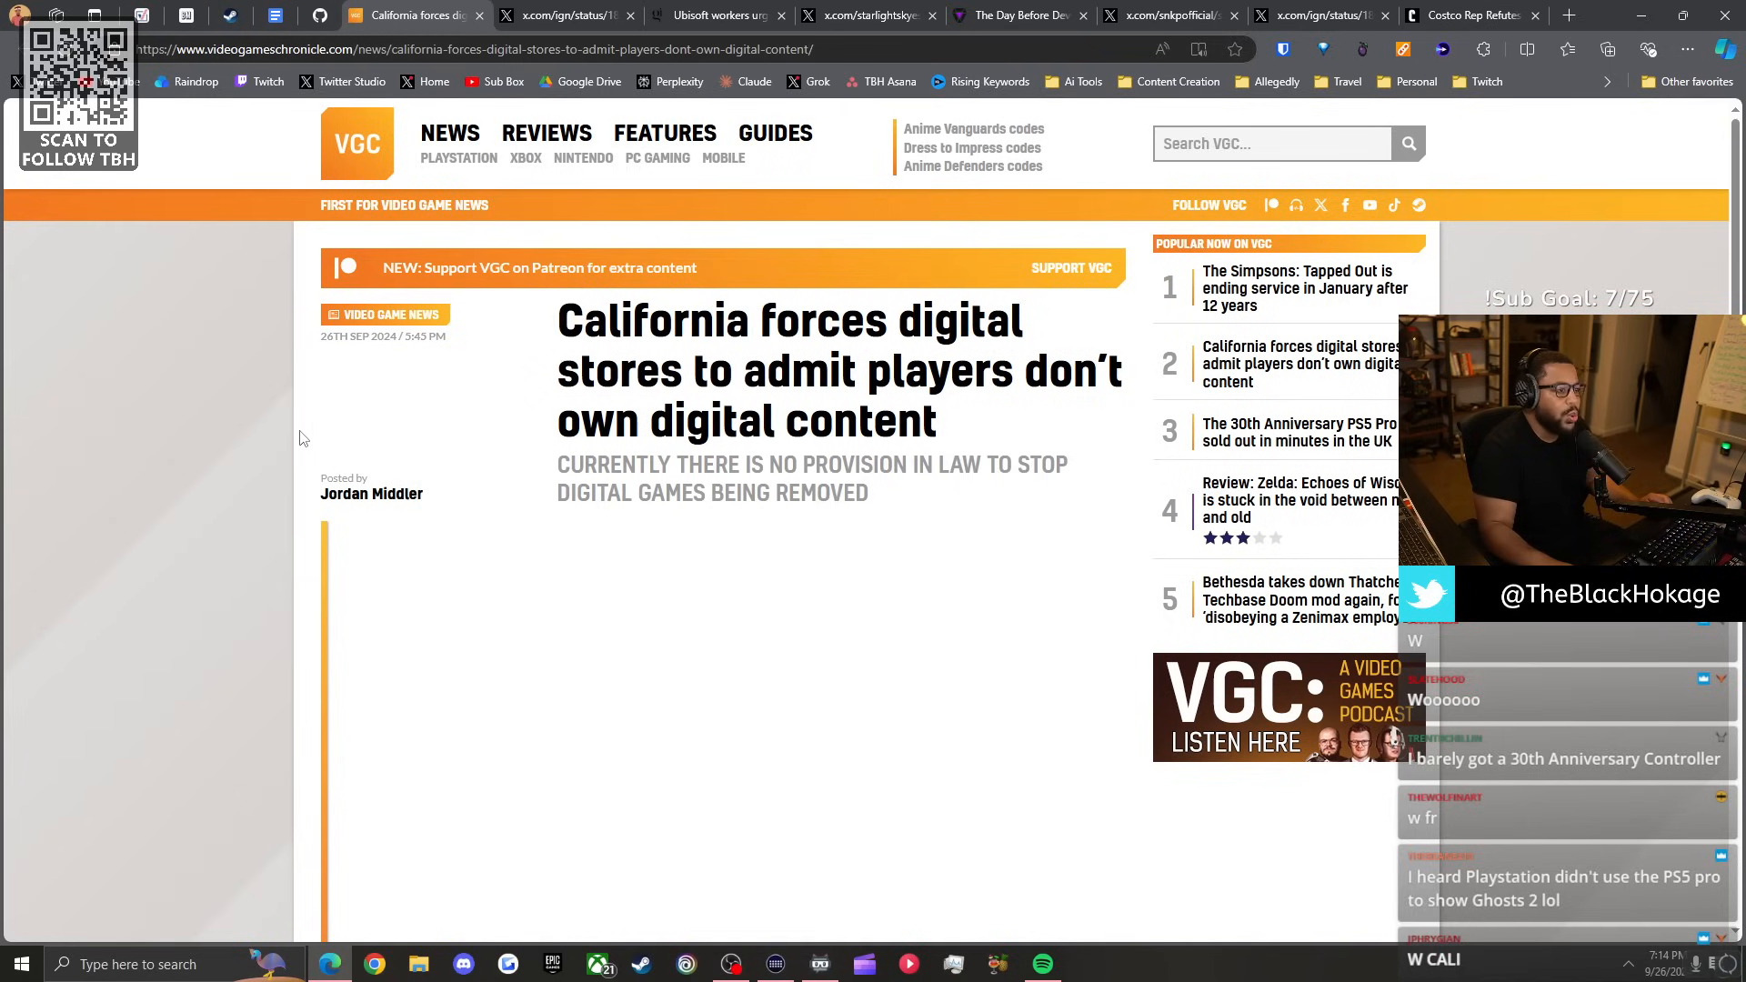
pyautogui.scroll(-4, 222, 438)
pyautogui.scroll(-1, 198, 435)
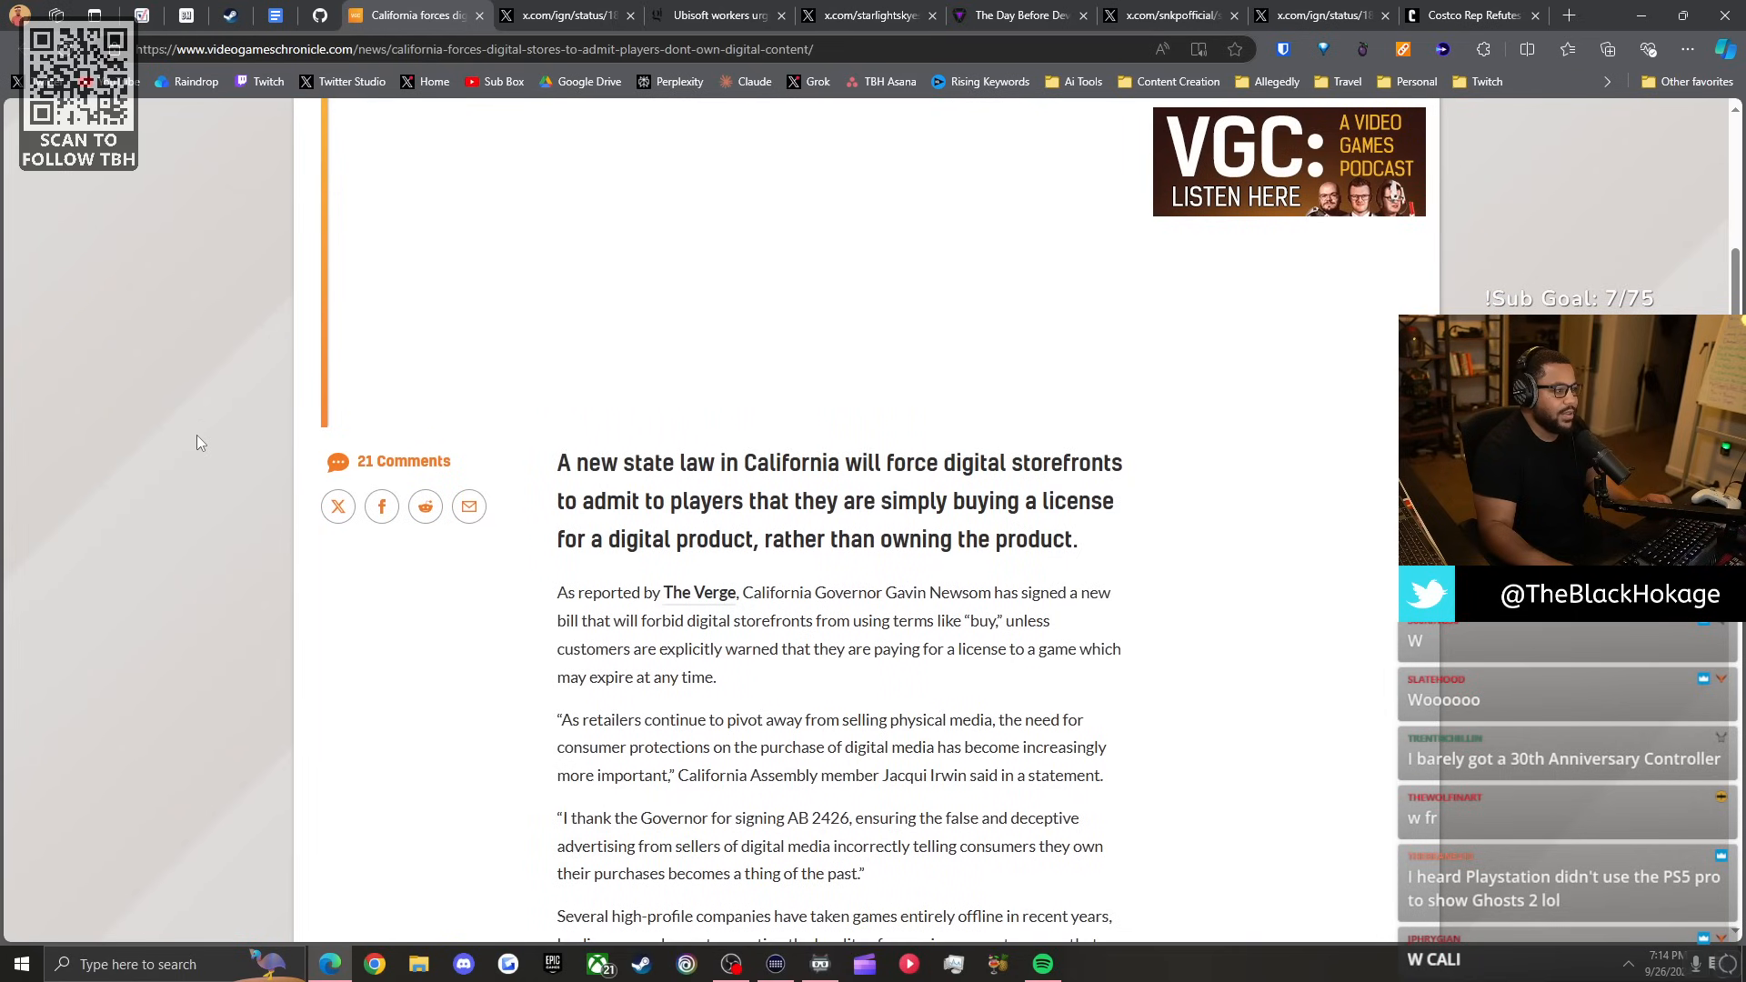
pyautogui.scroll(-1, 199, 419)
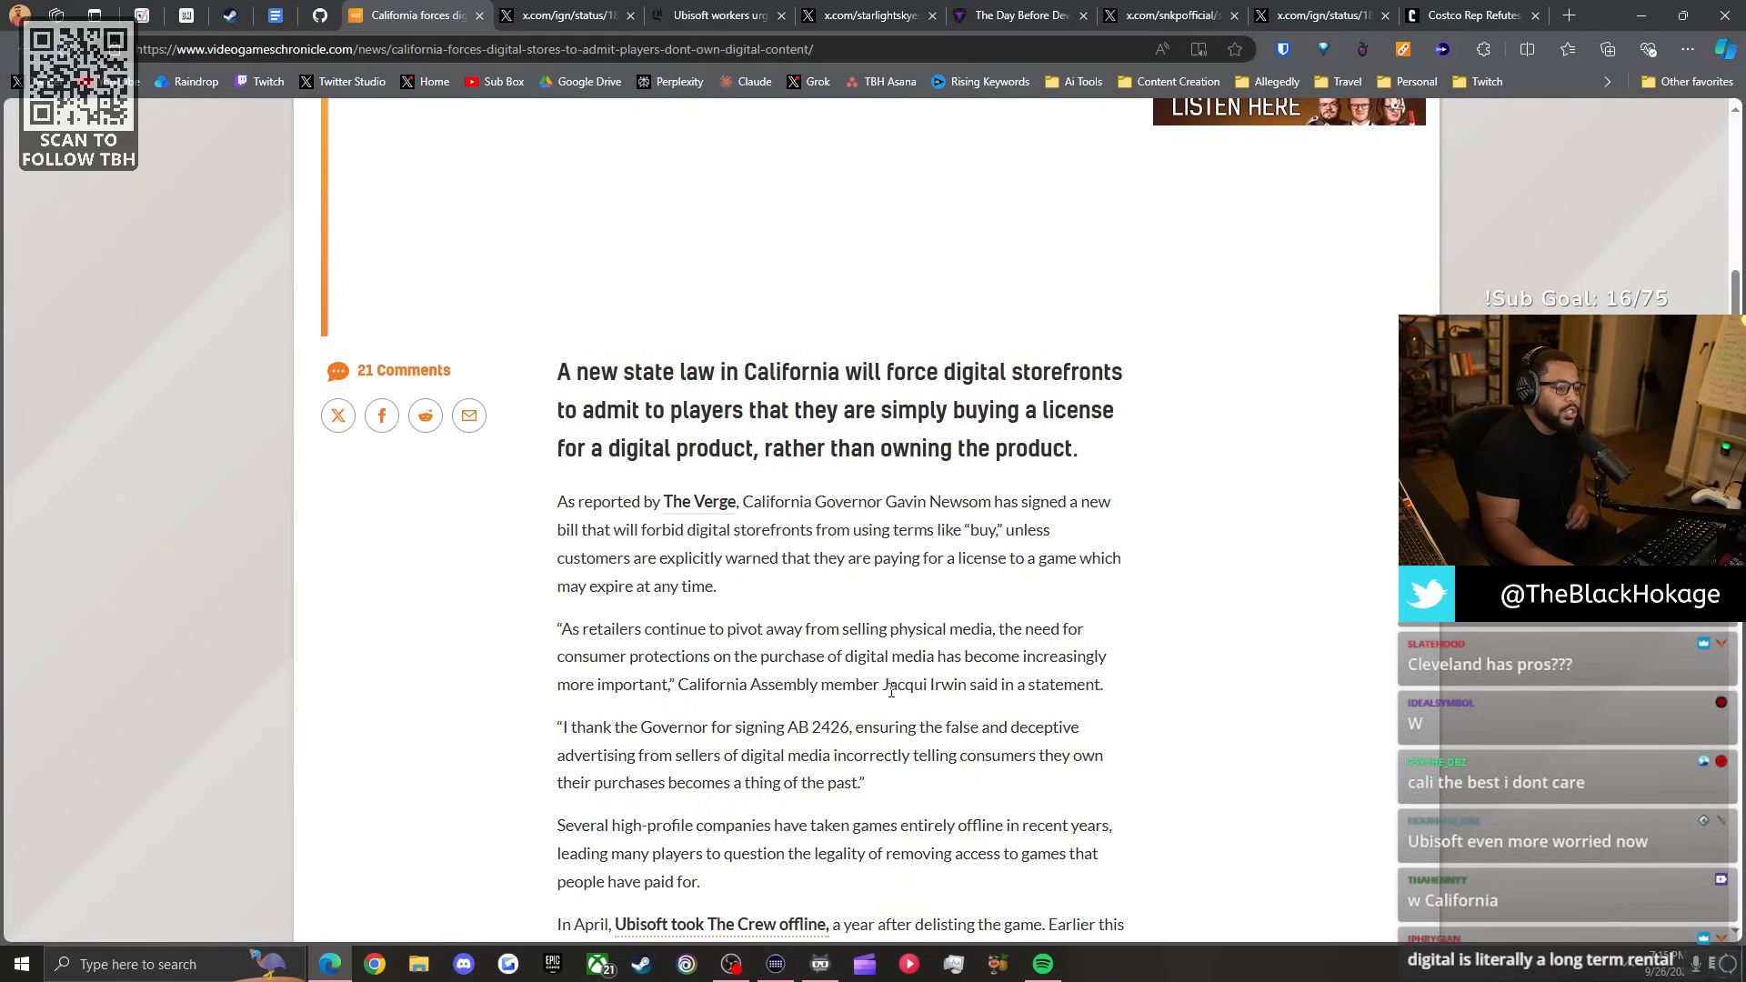
pyautogui.scroll(-1, 1187, 717)
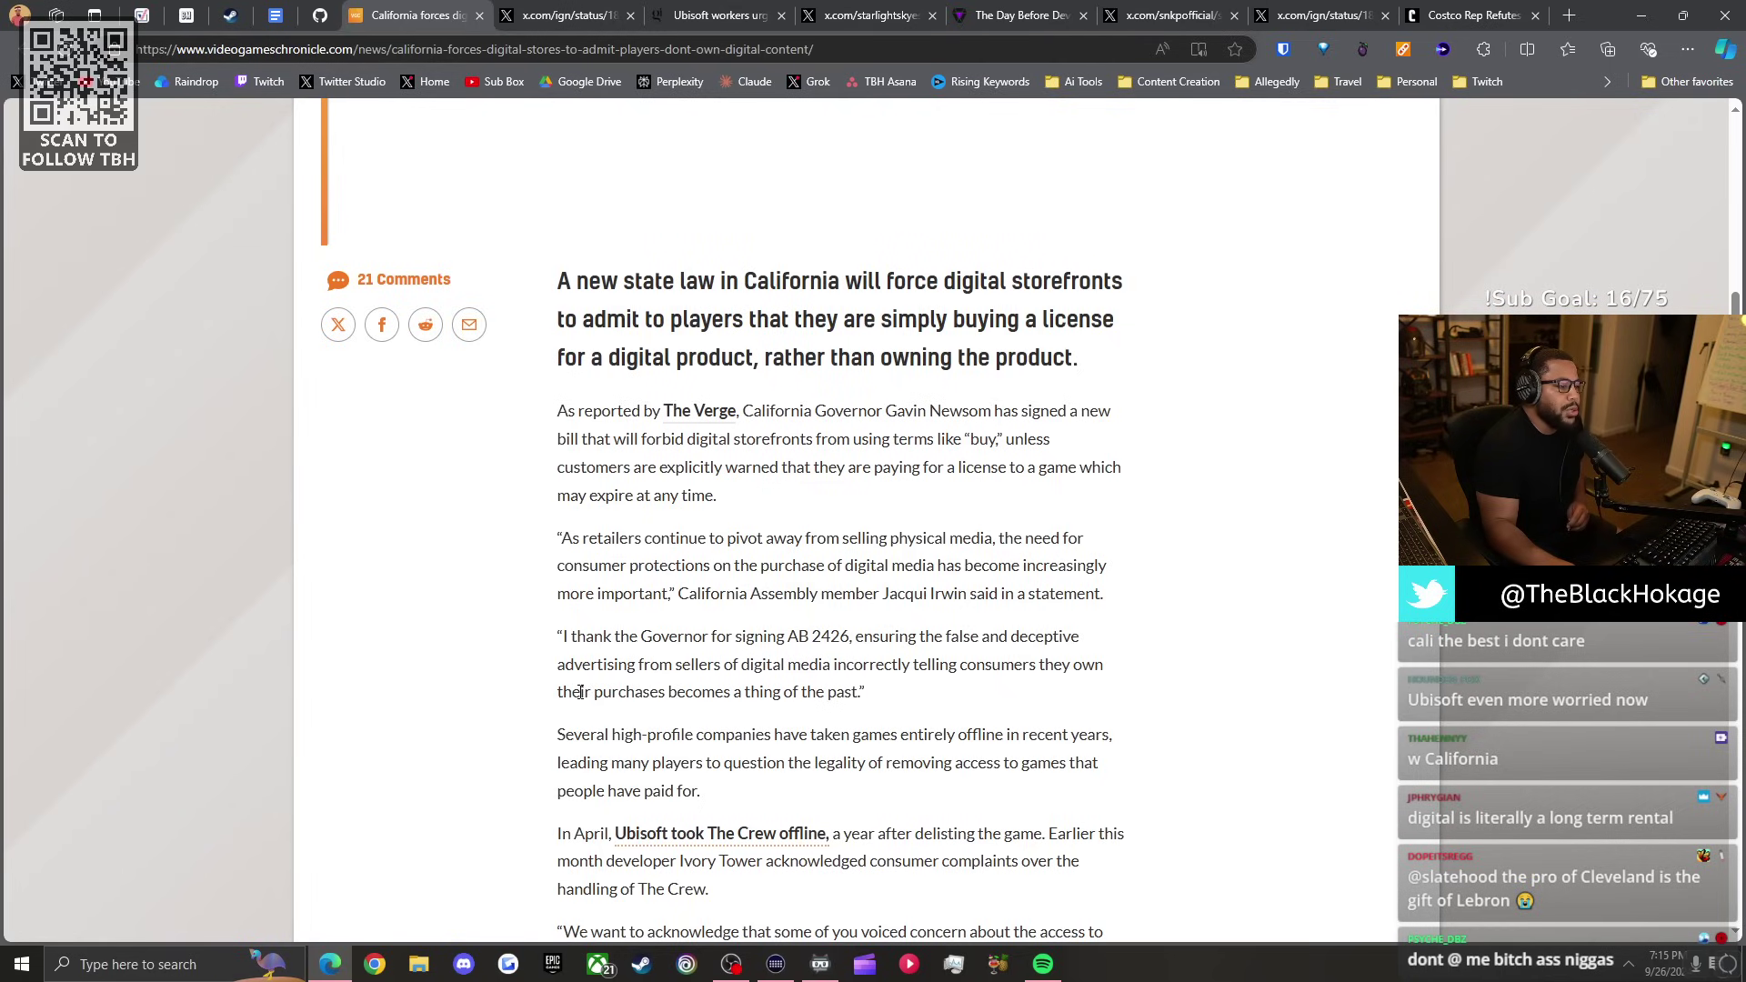
pyautogui.scroll(-2, 545, 710)
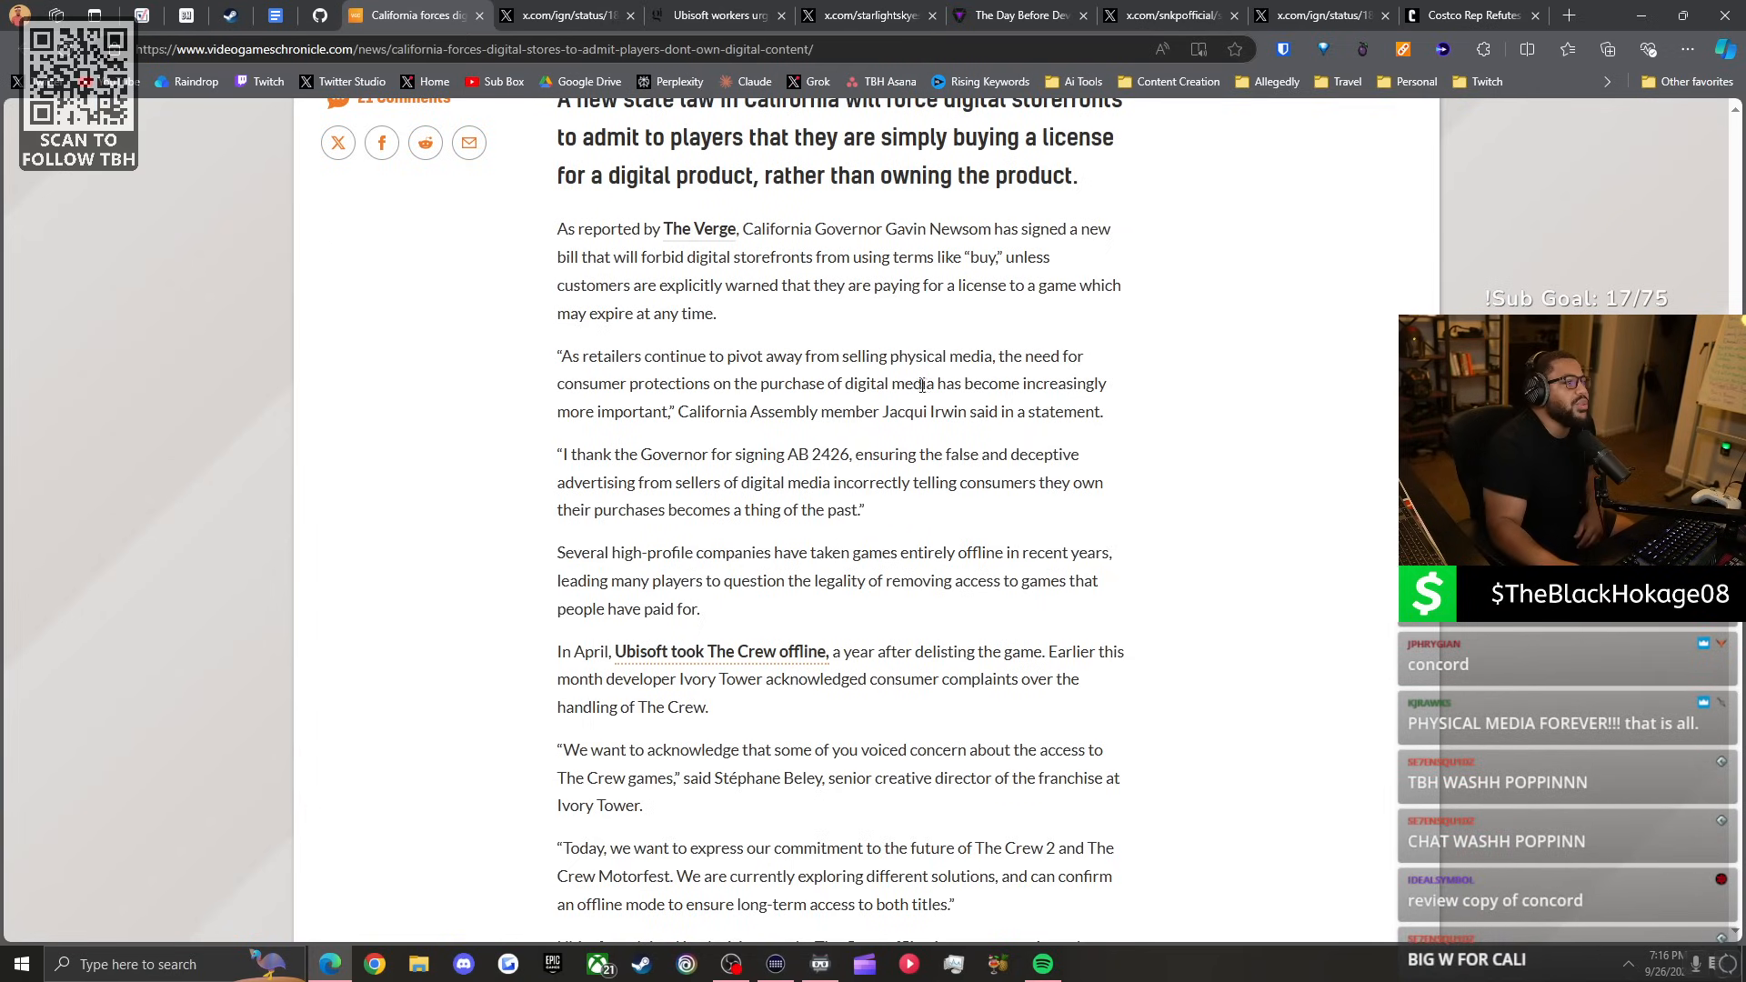
pyautogui.scroll(2, 925, 386)
pyautogui.scroll(2, 926, 386)
pyautogui.scroll(4, 819, 369)
pyautogui.scroll(3, 784, 358)
pyautogui.scroll(1, 783, 359)
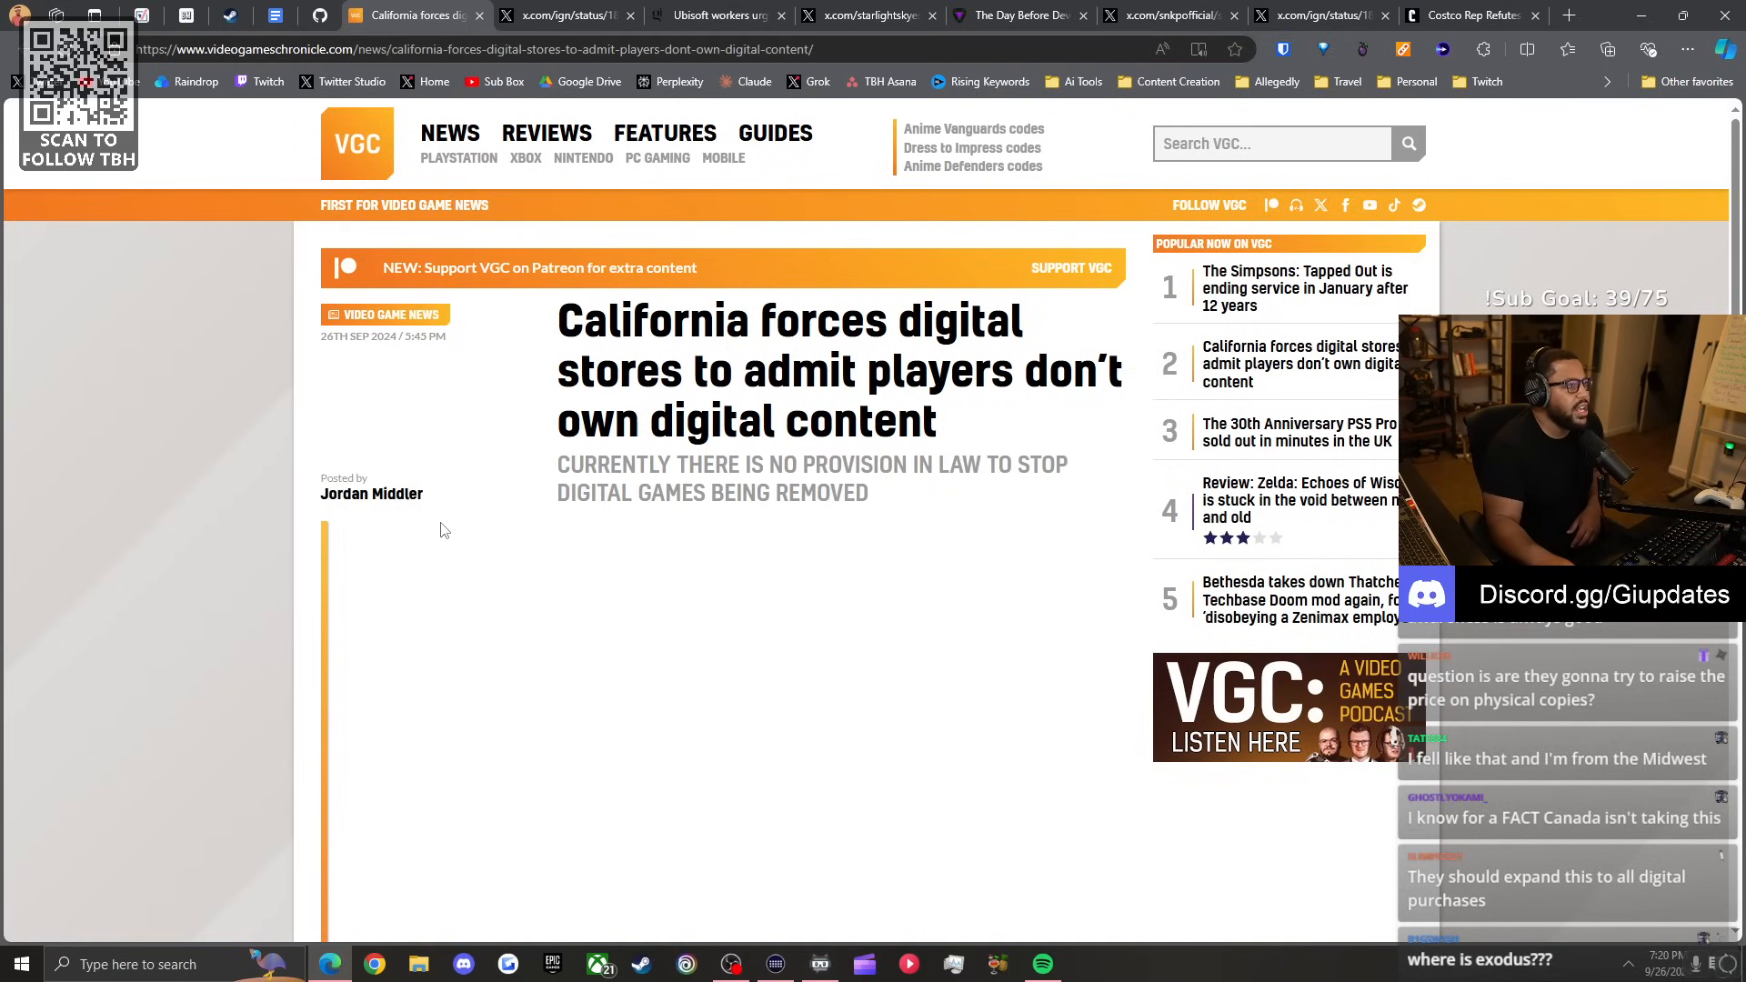
# Read the linked IGN article on Horizon Zero Dawn's price doubling, then close it back to IGN's post.
pyautogui.click(560, 15)
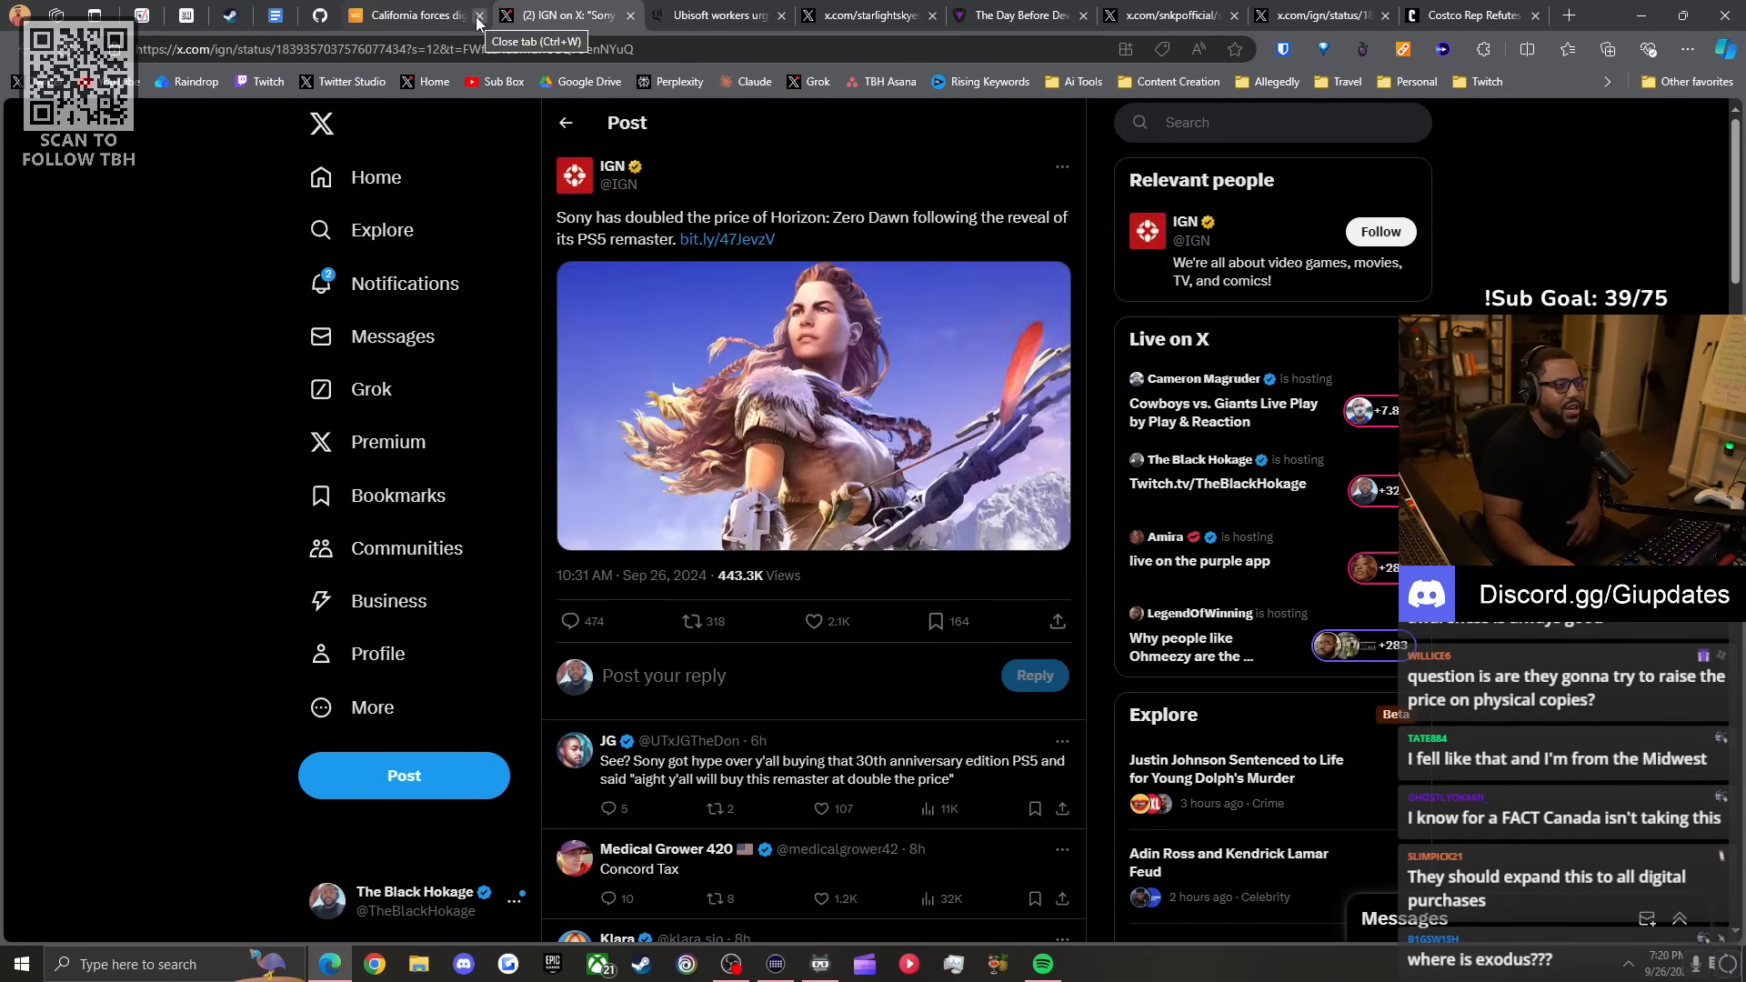
pyautogui.click(476, 17)
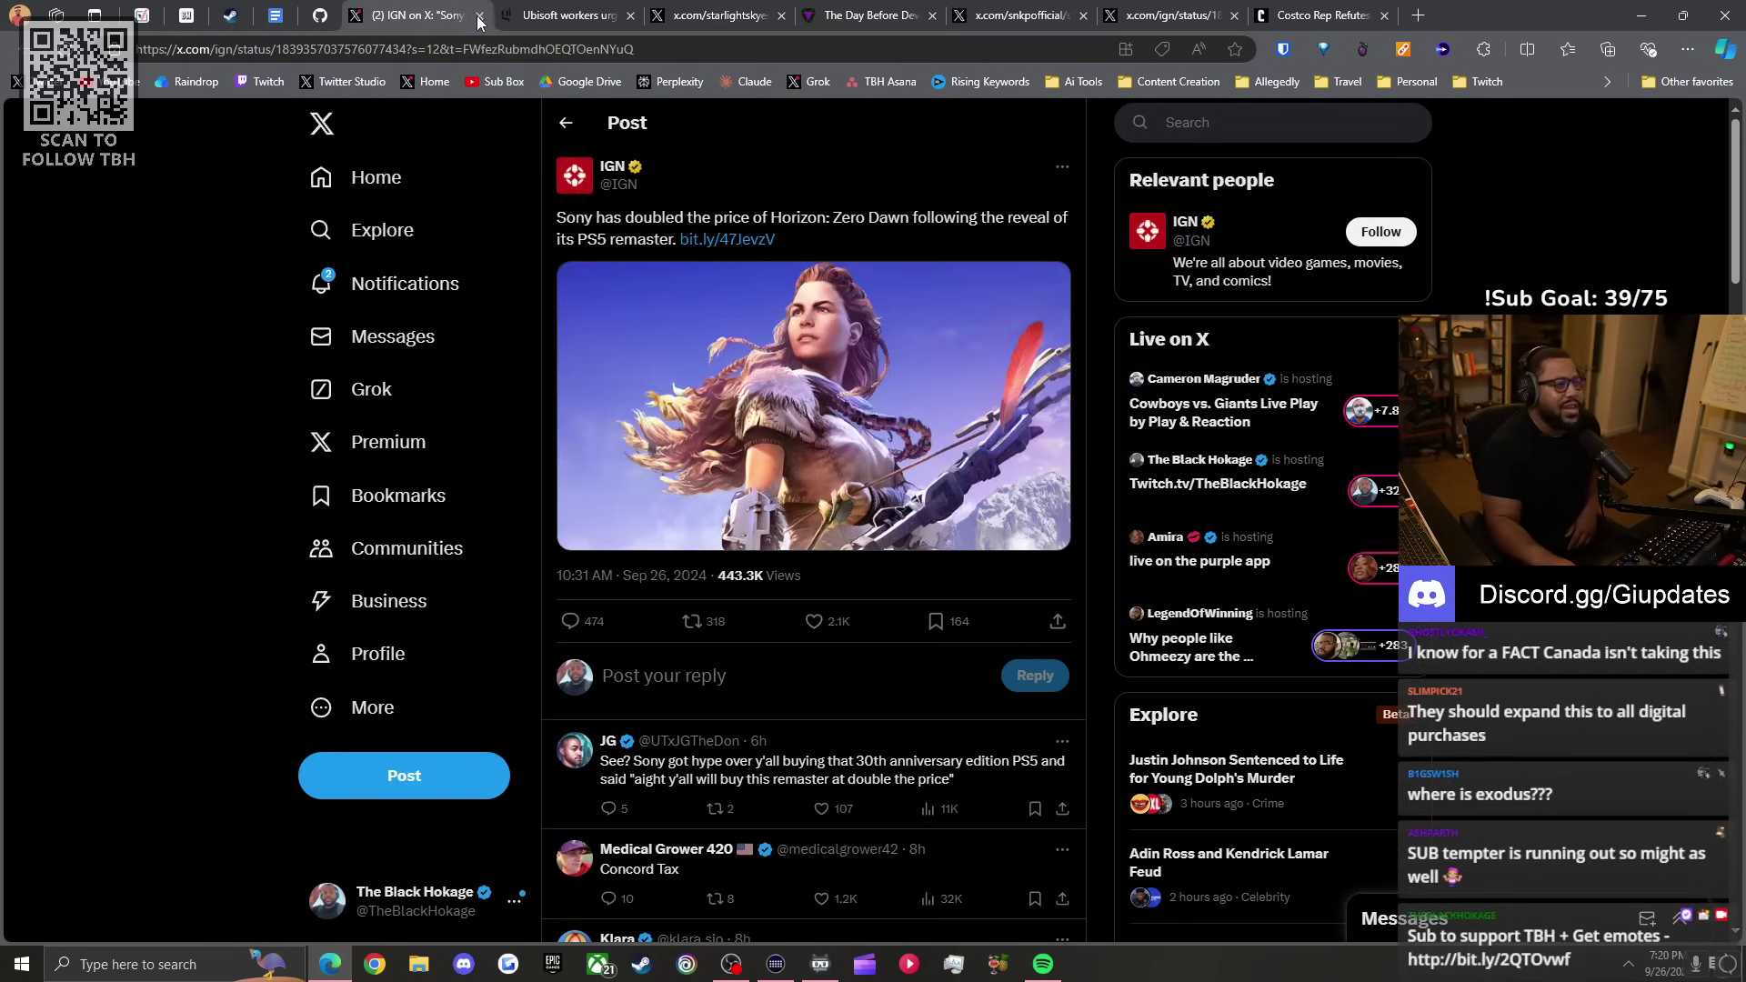
pyautogui.click(719, 240)
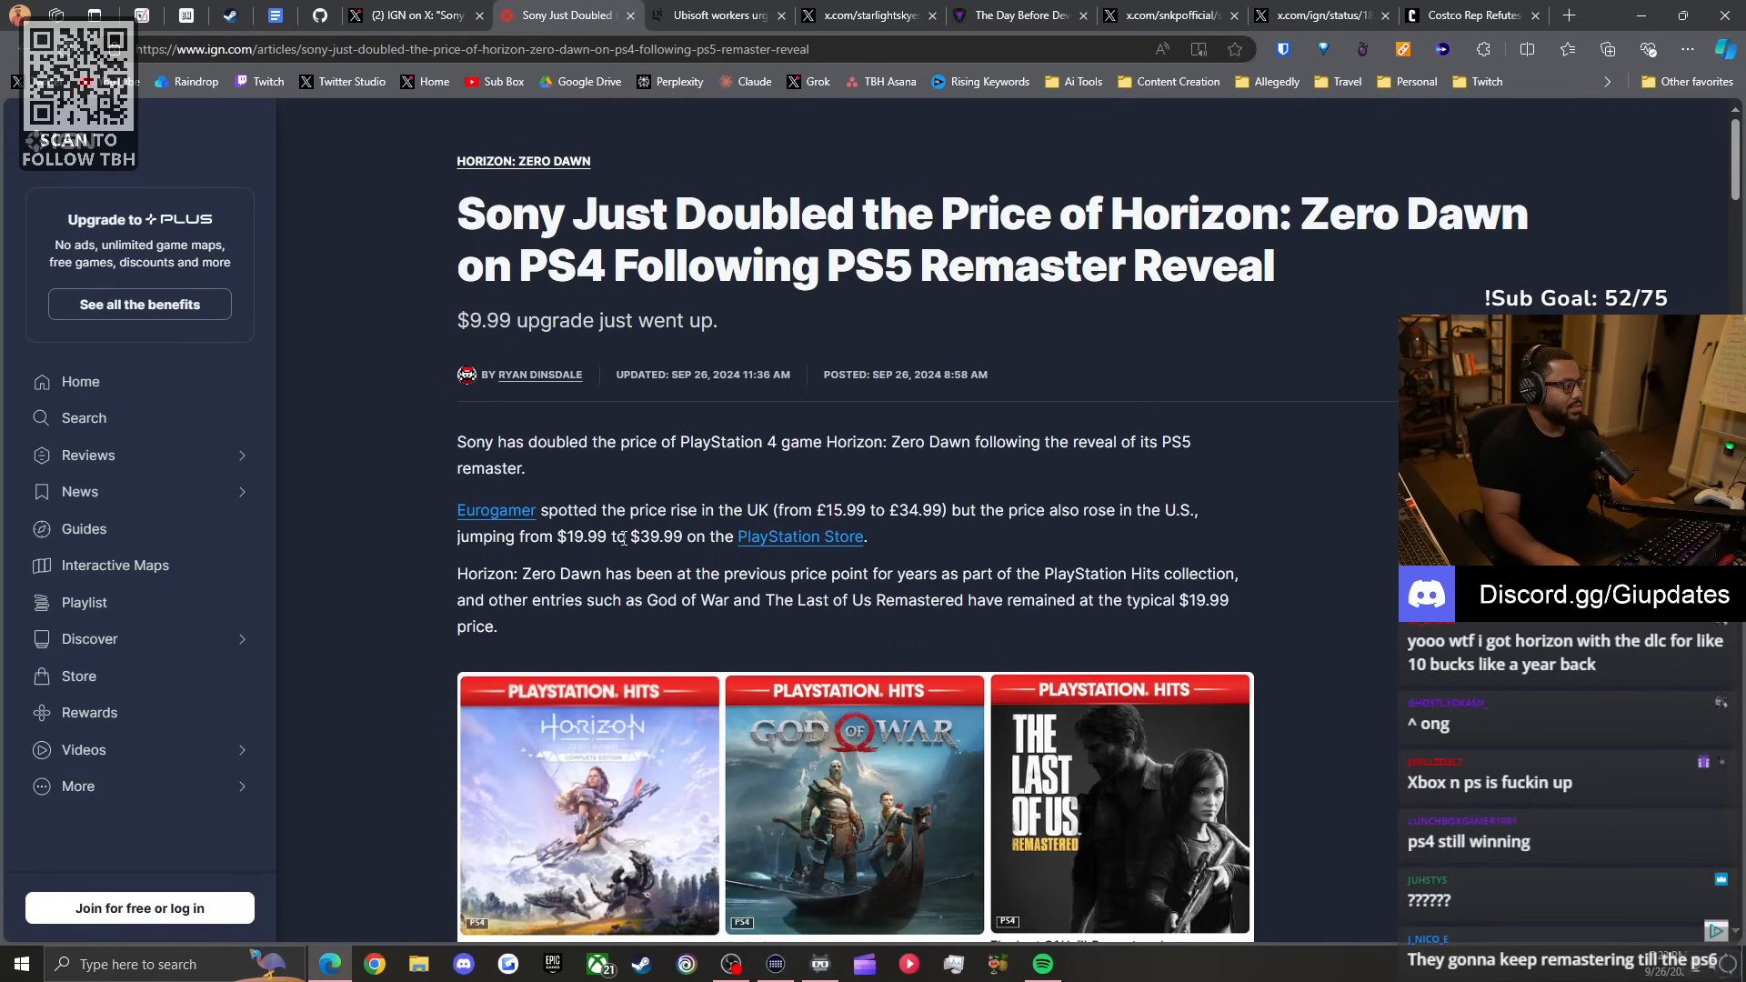
pyautogui.click(629, 17)
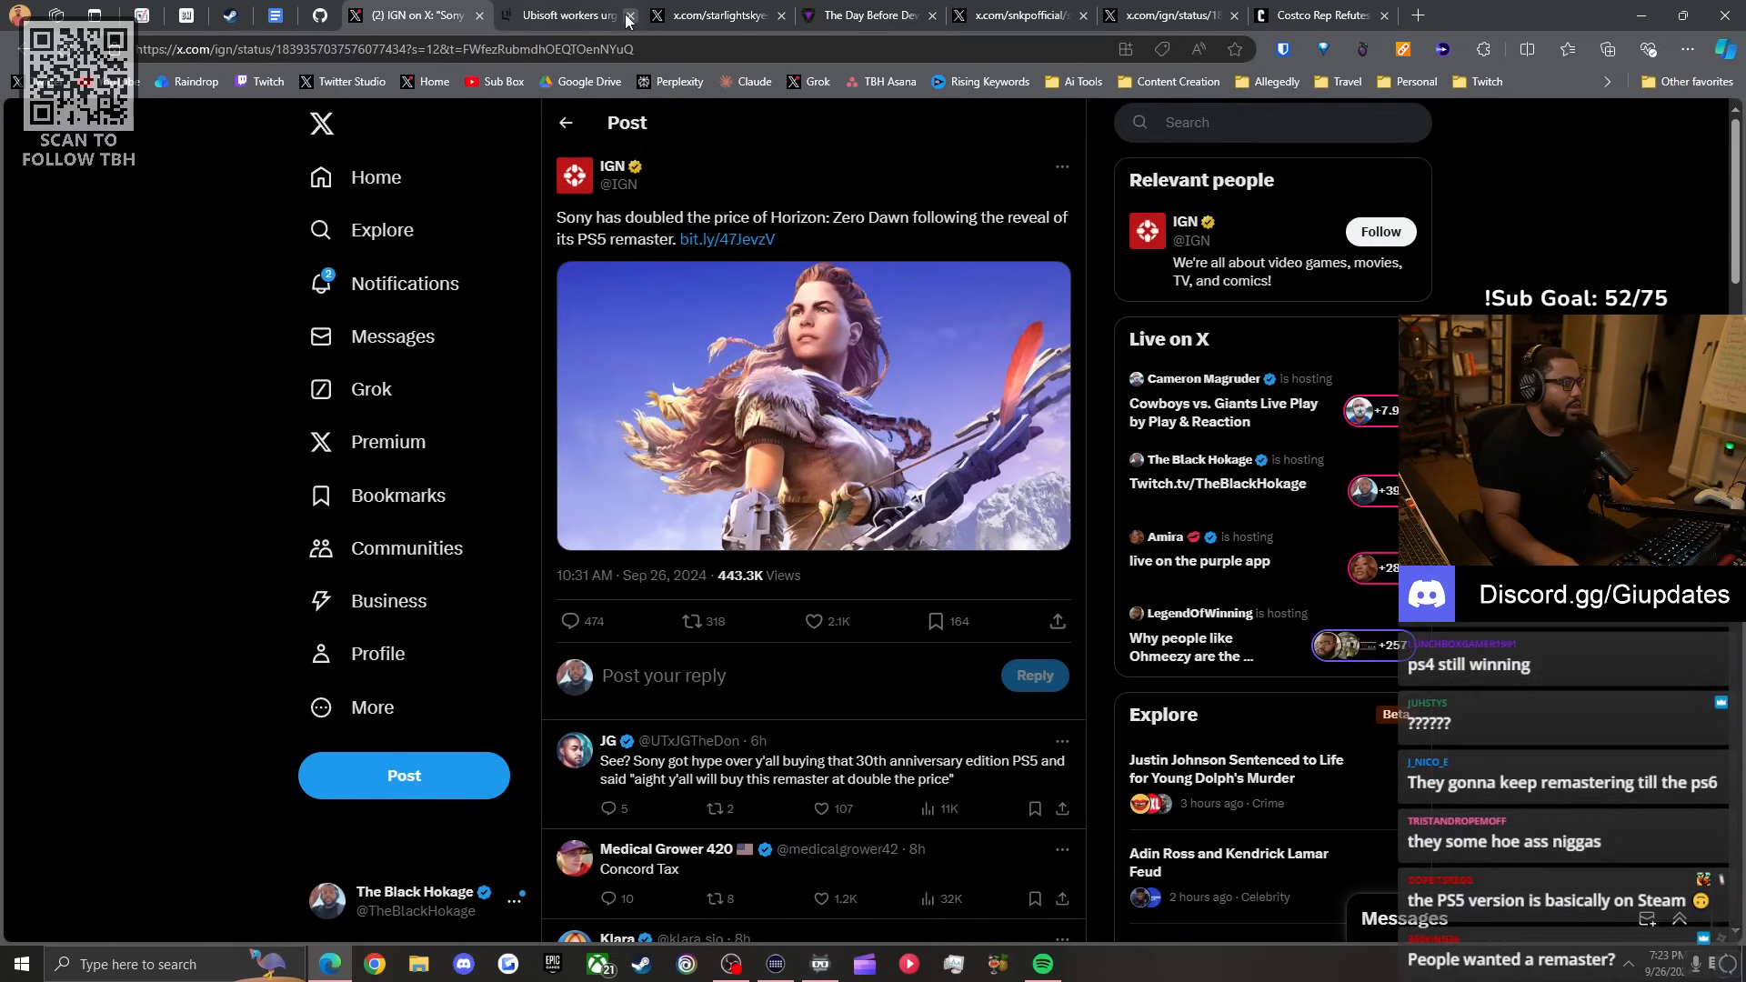
# Close IGN's price post tab so the GamesIndustry.biz Ubisoft strike article shows.
pyautogui.click(485, 17)
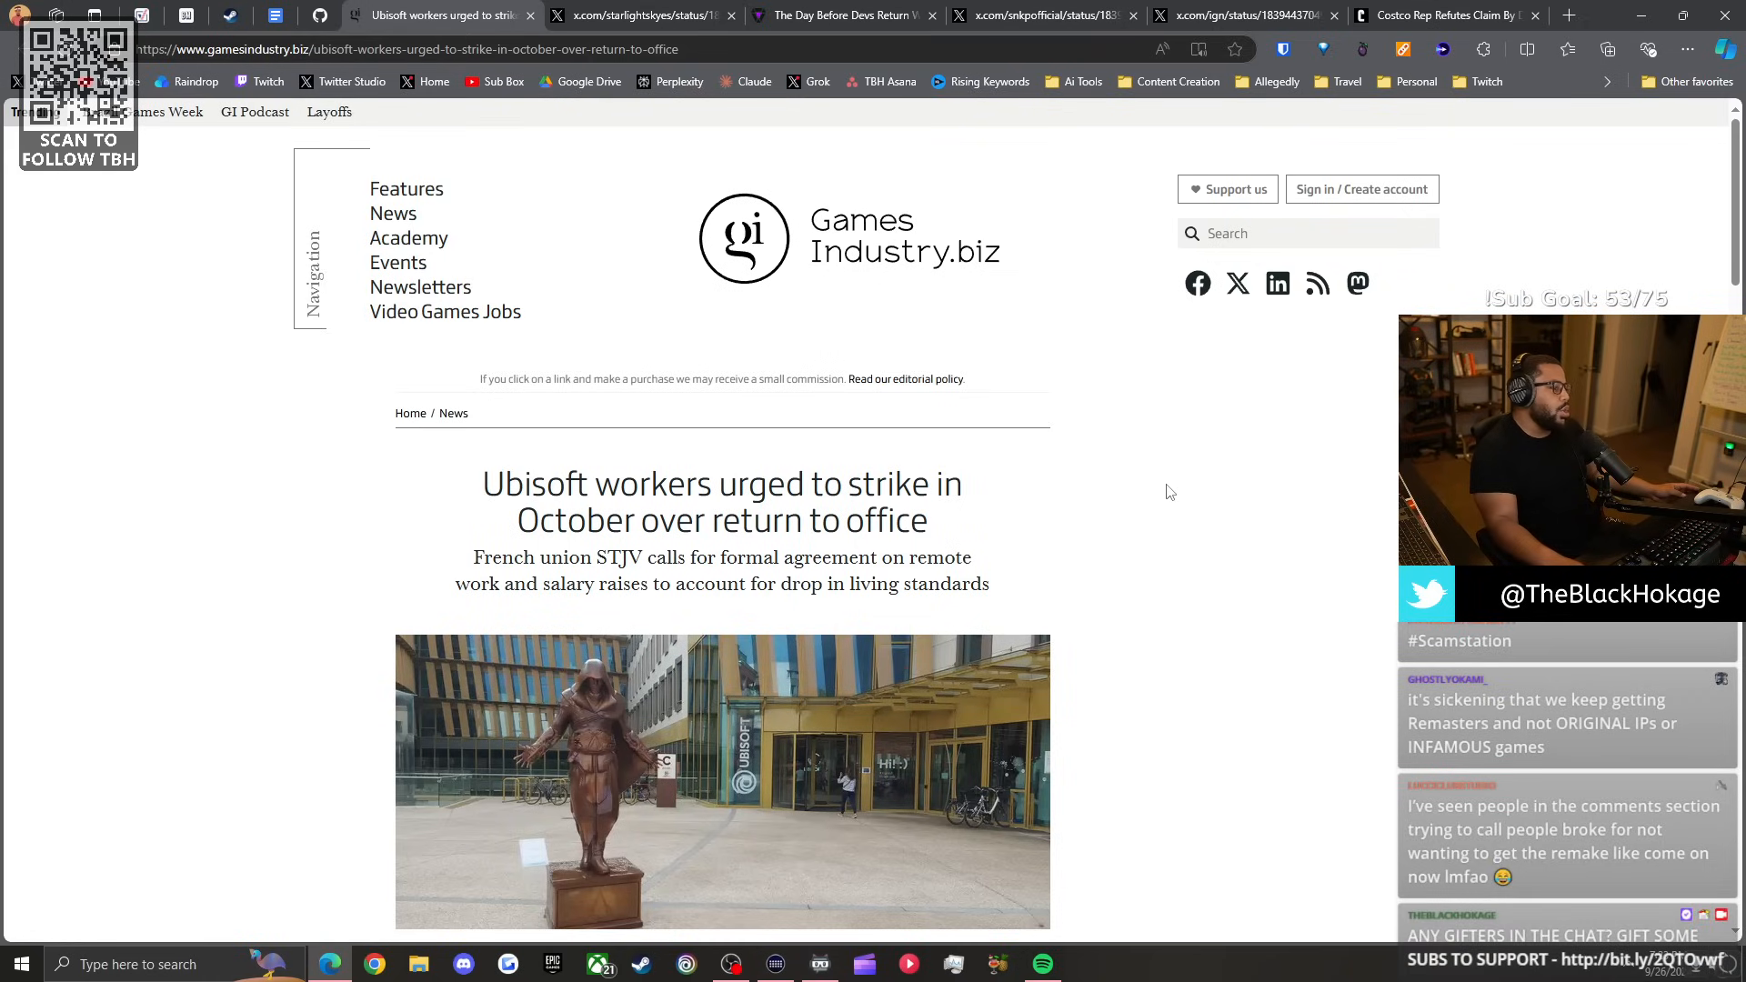
pyautogui.scroll(-3, 1135, 533)
pyautogui.scroll(-3, 1126, 530)
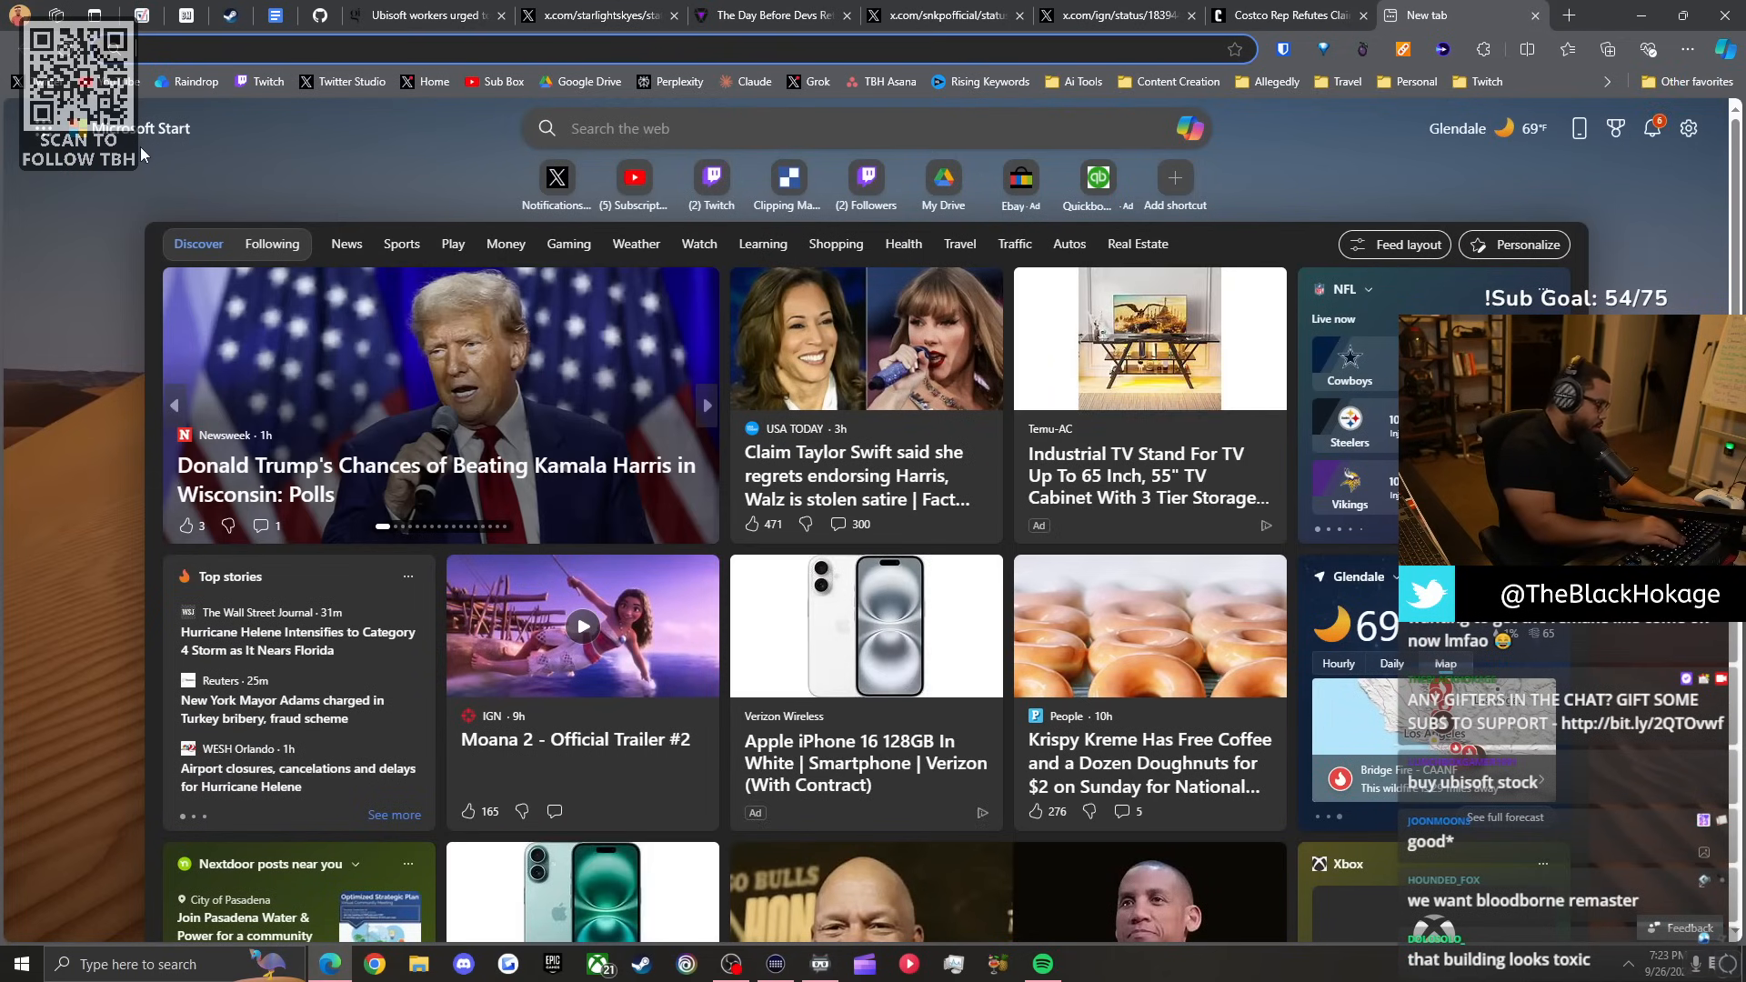
pyautogui.write('Ubis')
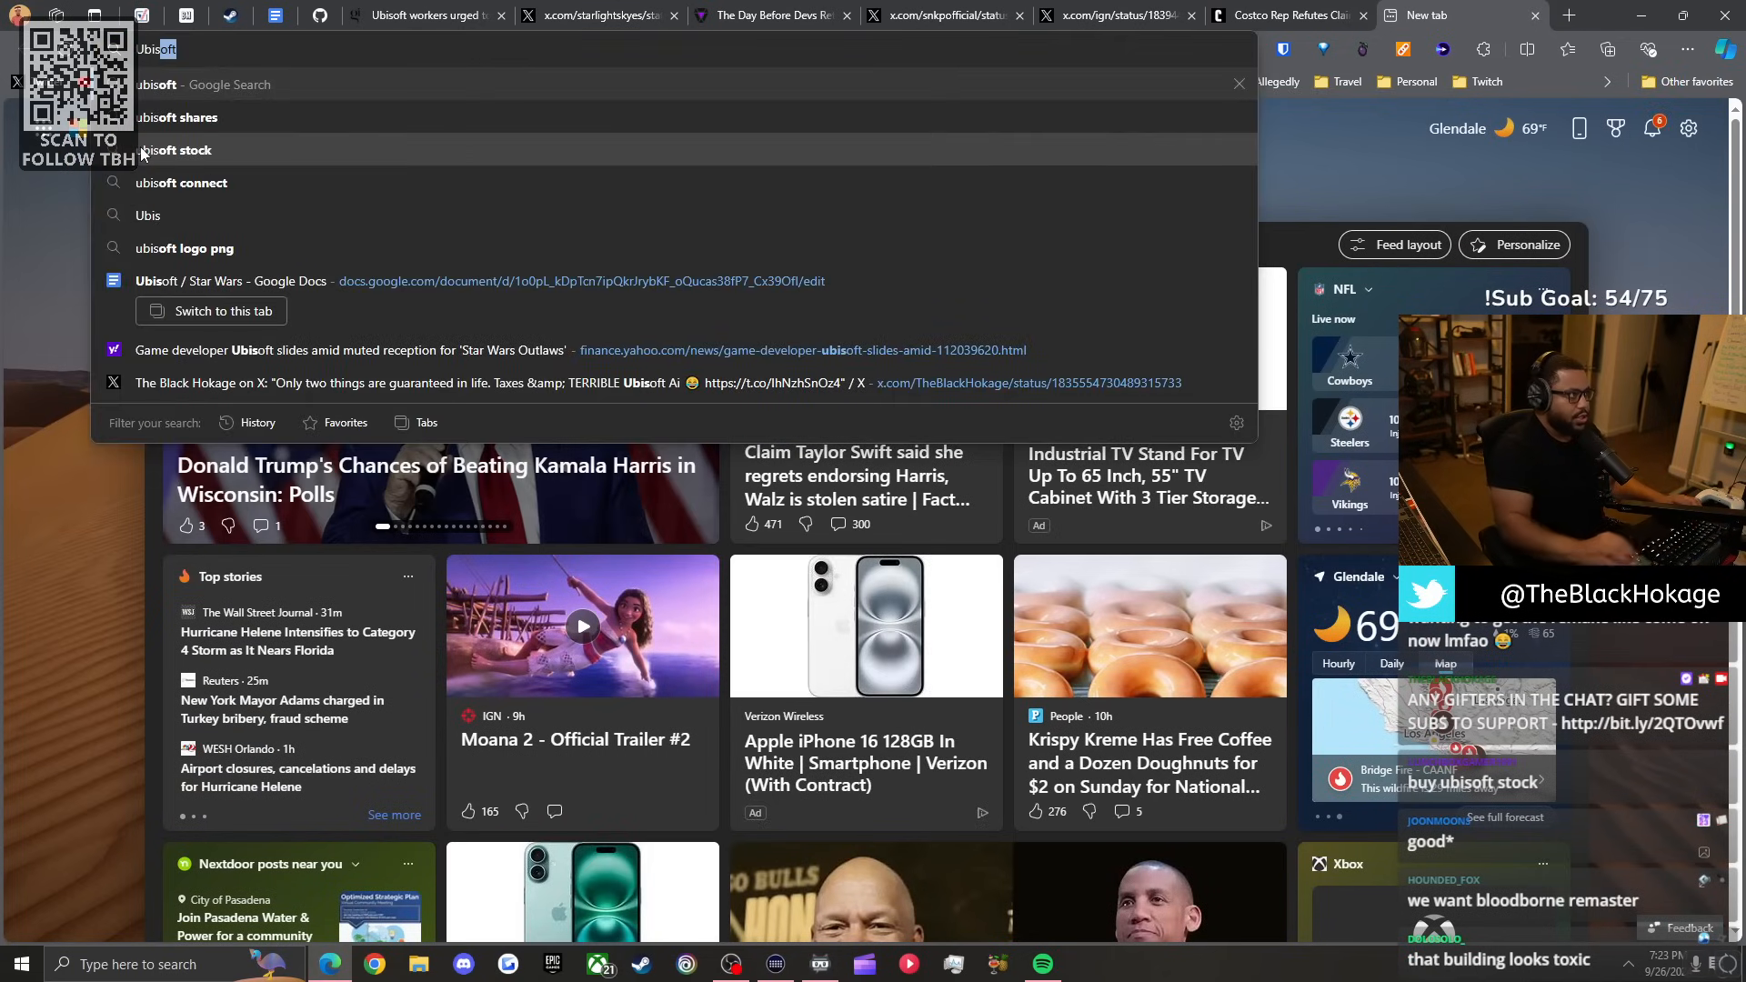
# Check Ubisoft's share price via the 'ubisoft shares' search, then close the results back to the strike article.
pyautogui.click(157, 117)
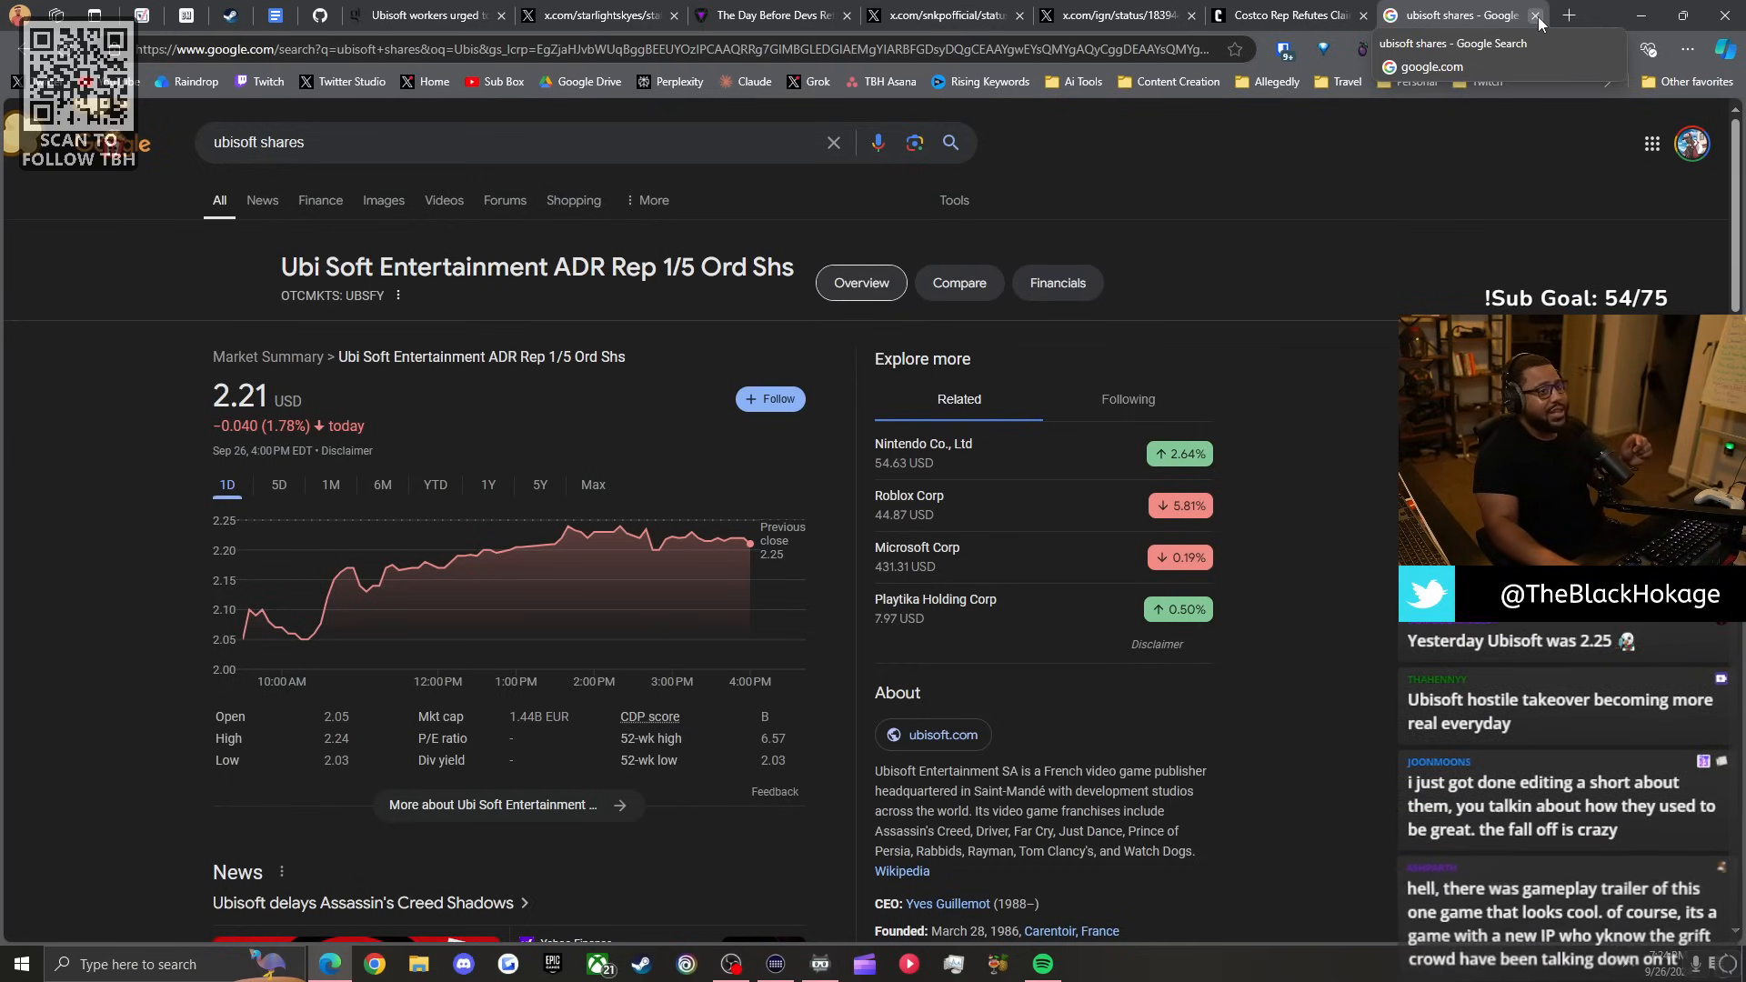
pyautogui.click(1533, 15)
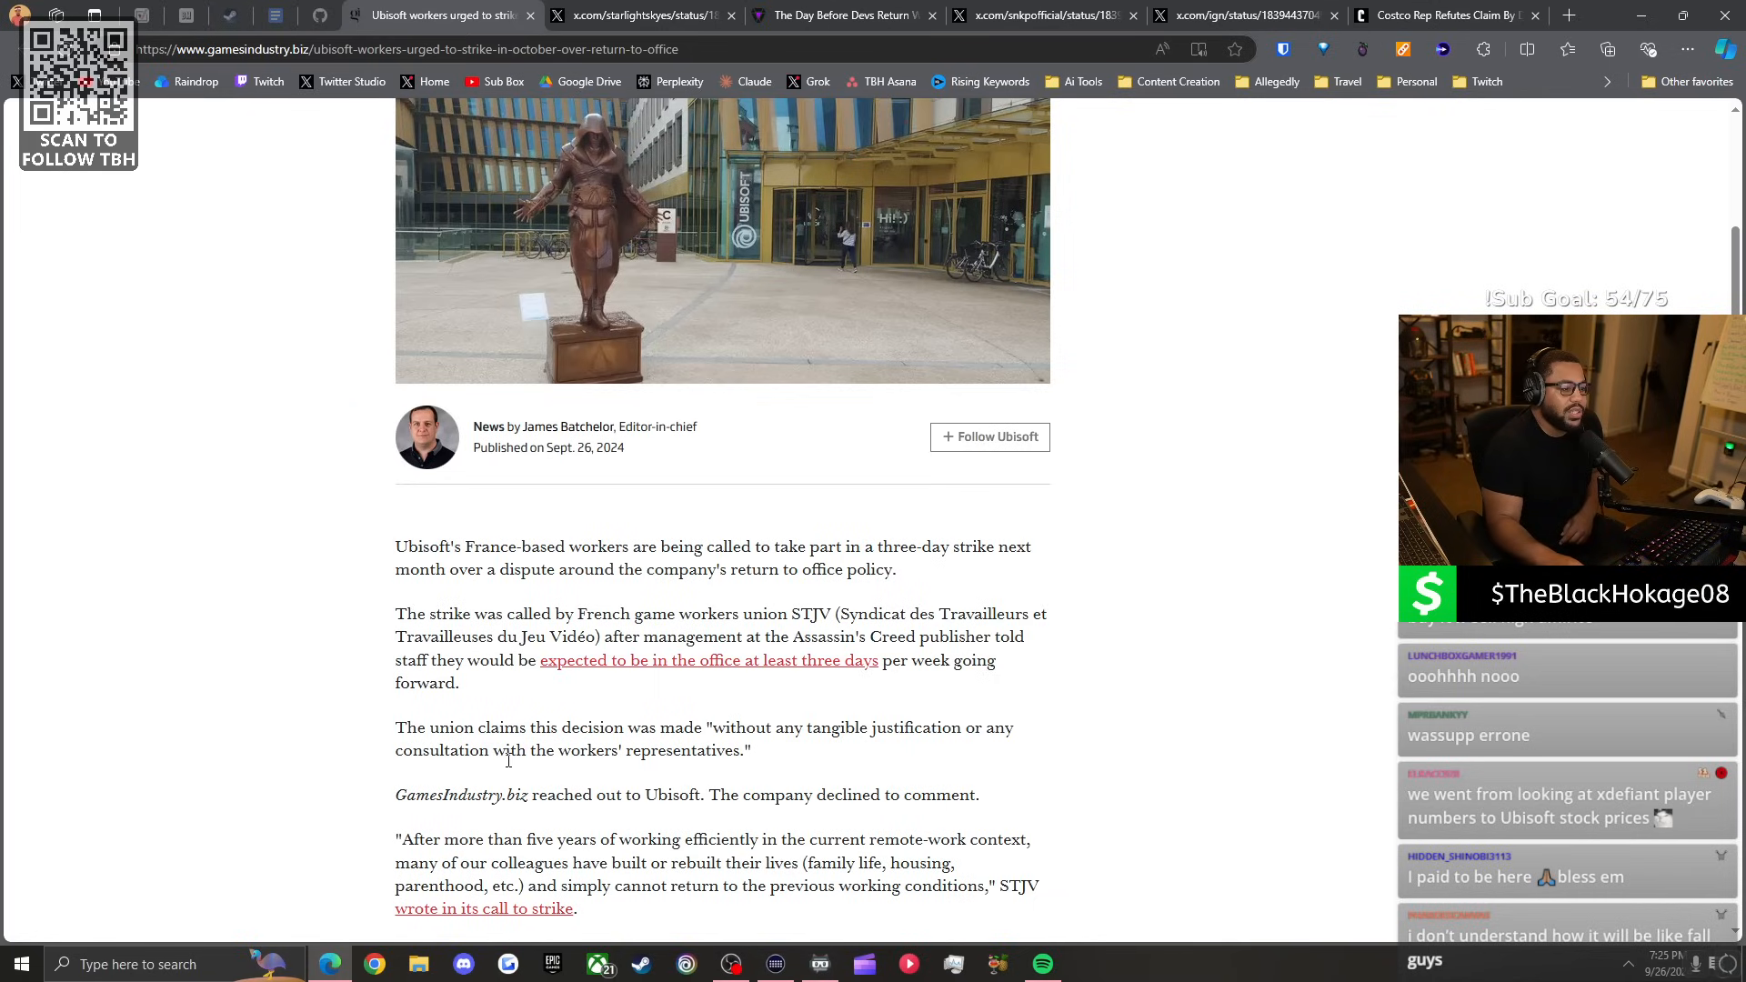
pyautogui.scroll(-2, 507, 765)
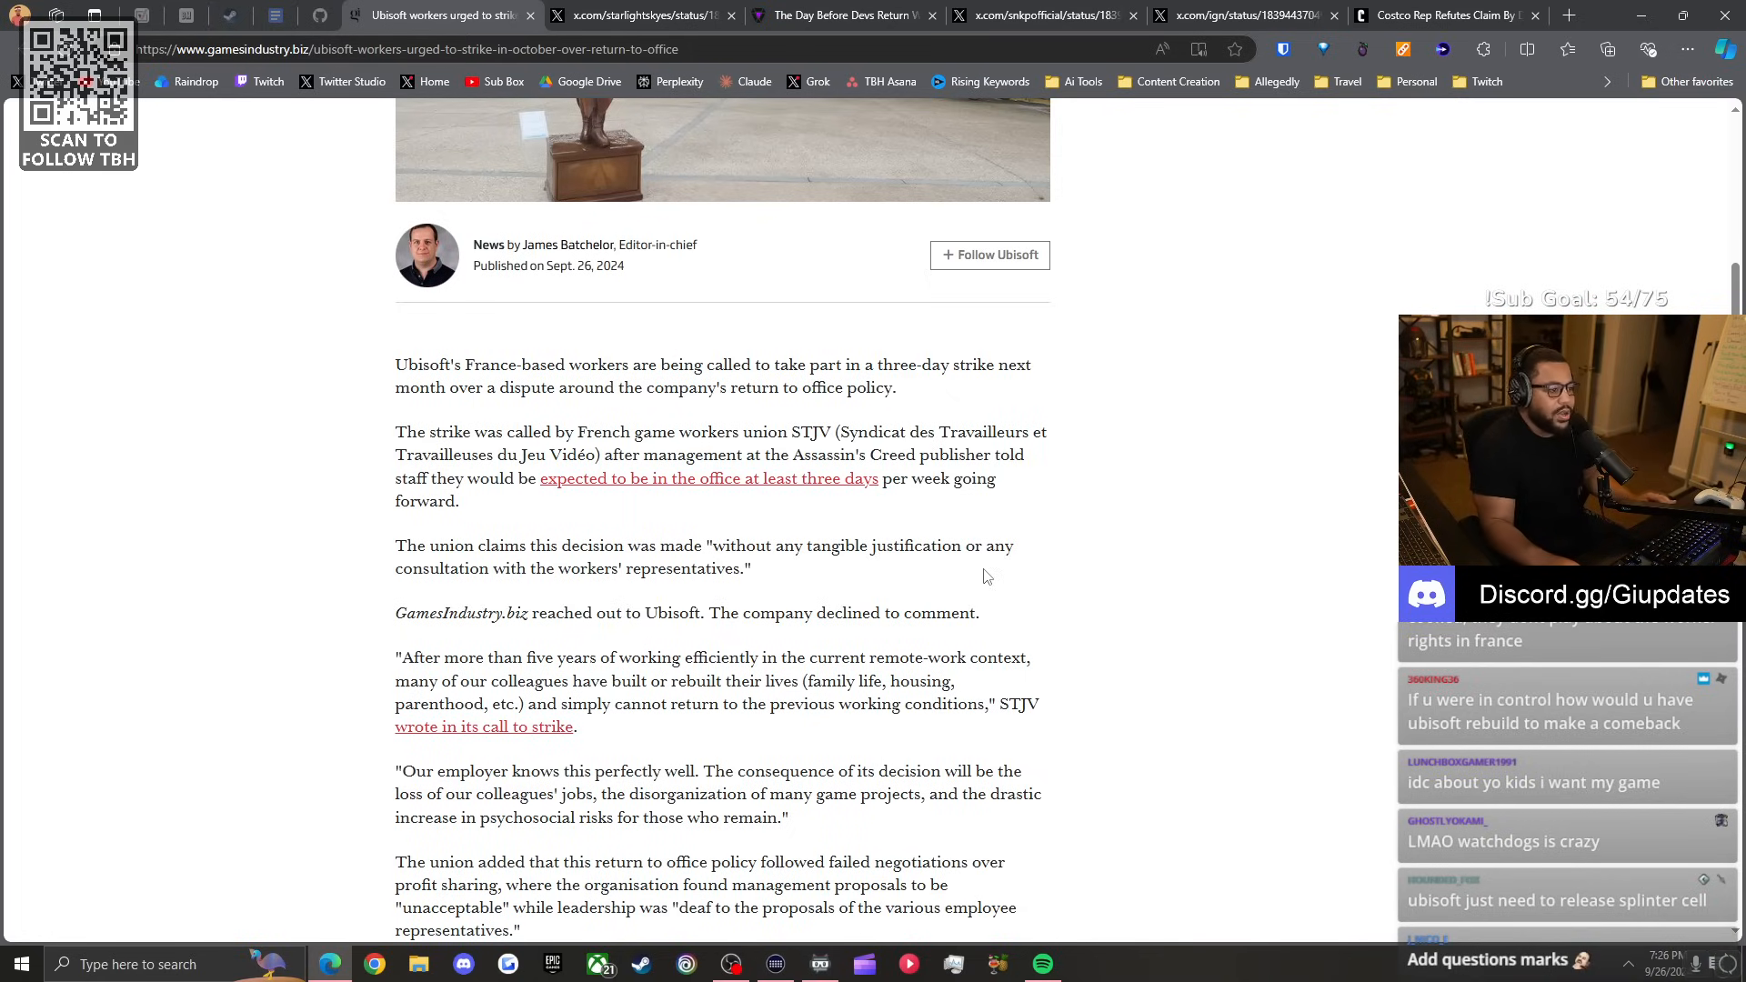
pyautogui.scroll(-1, 622, 604)
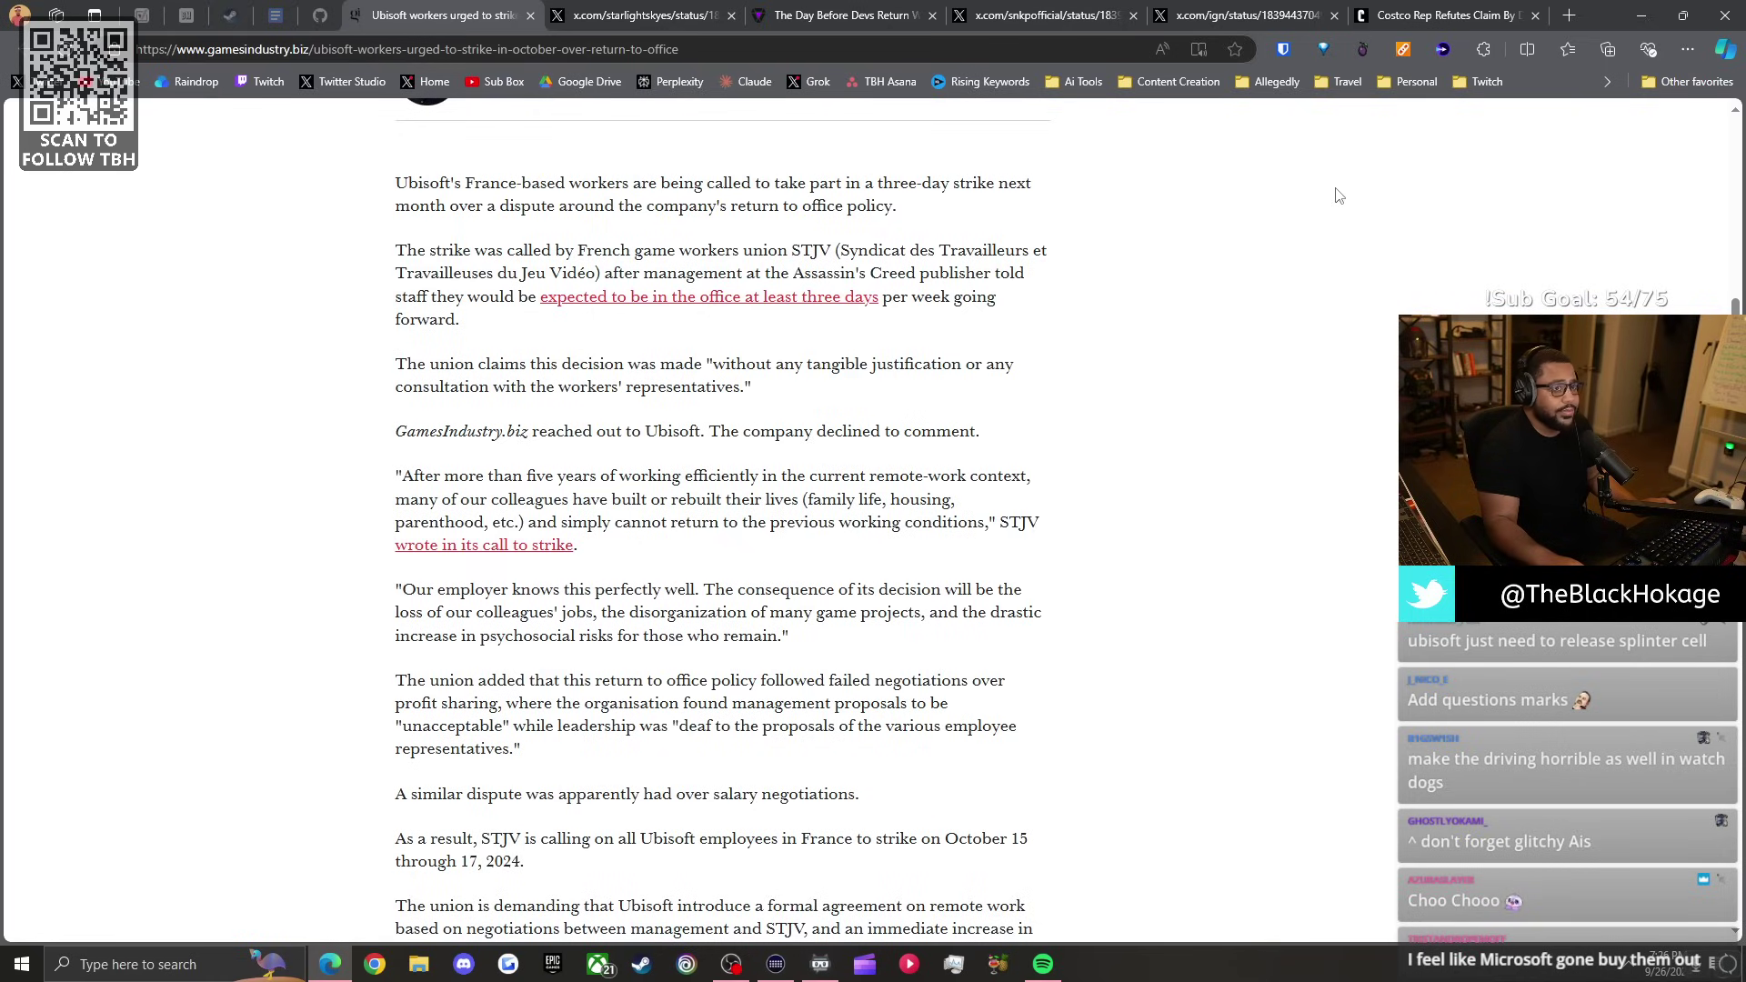
# Search 'ubisoft shares' in a new tab beside the article and view the 2.21 USD quote.
pyautogui.click(1566, 16)
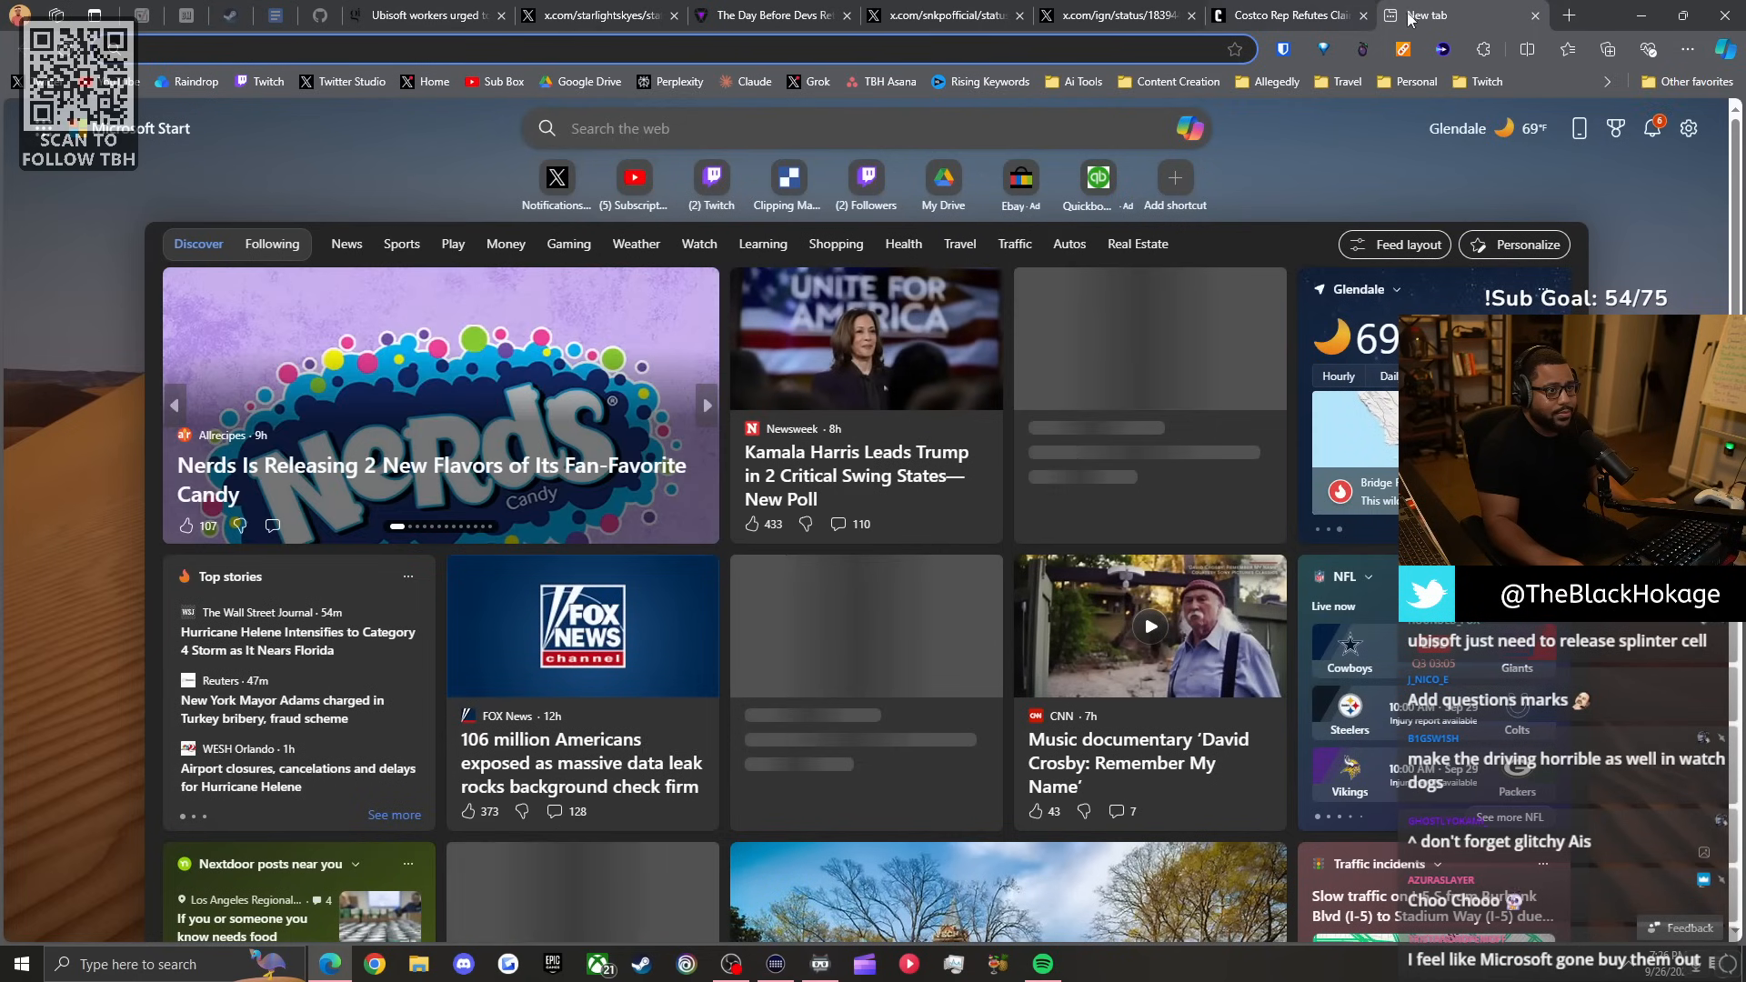
pyautogui.moveTo(1500, 15); pyautogui.dragTo(578, 14)
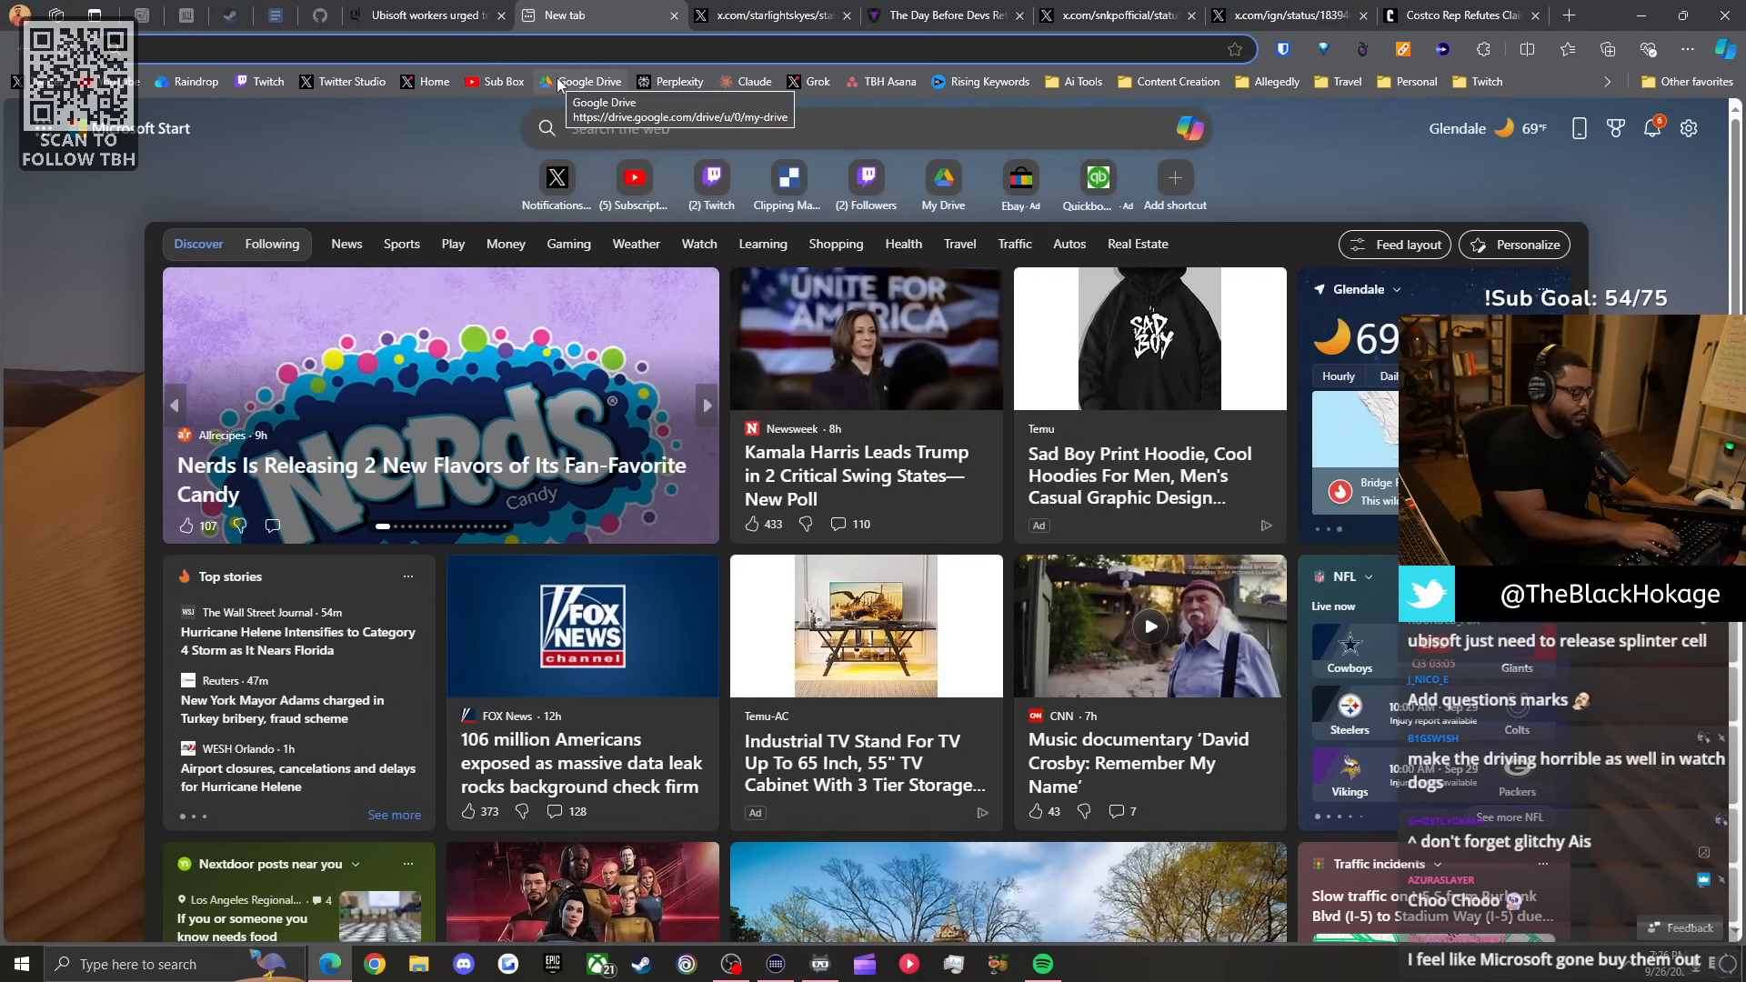
pyautogui.write('share')
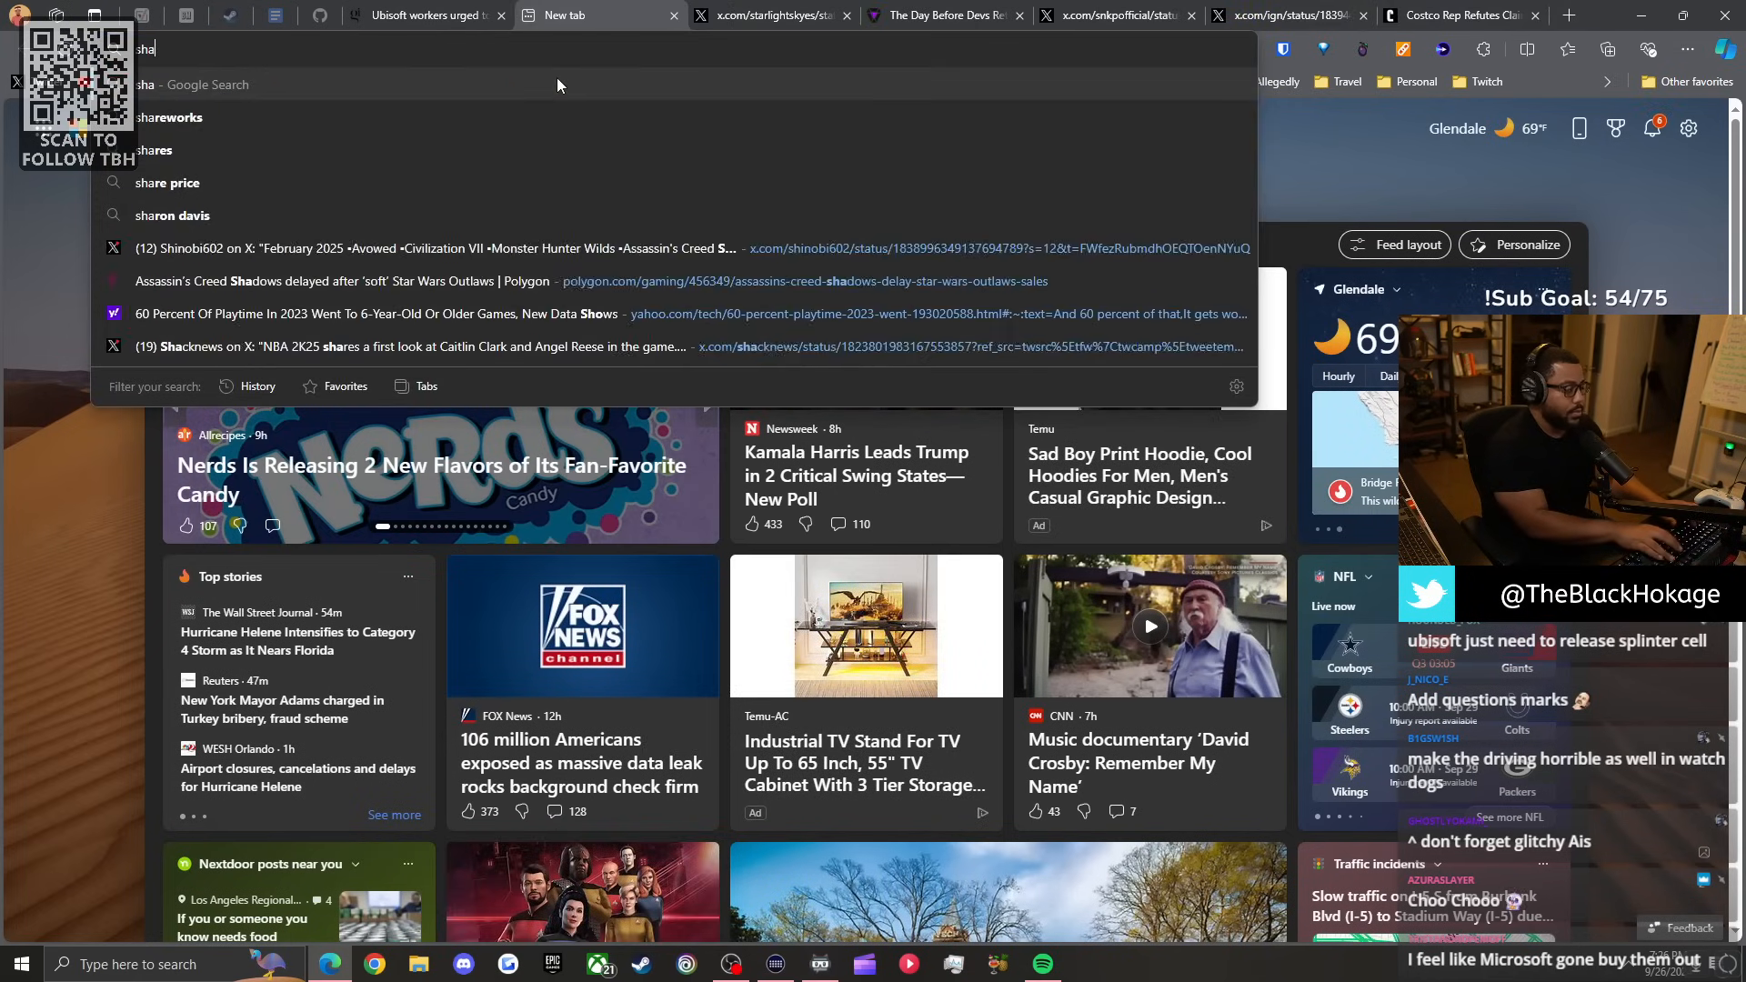
pyautogui.press('BackSpace')
pyautogui.press('BackSpace')
pyautogui.press('BackSpace')
pyautogui.write('ubis')
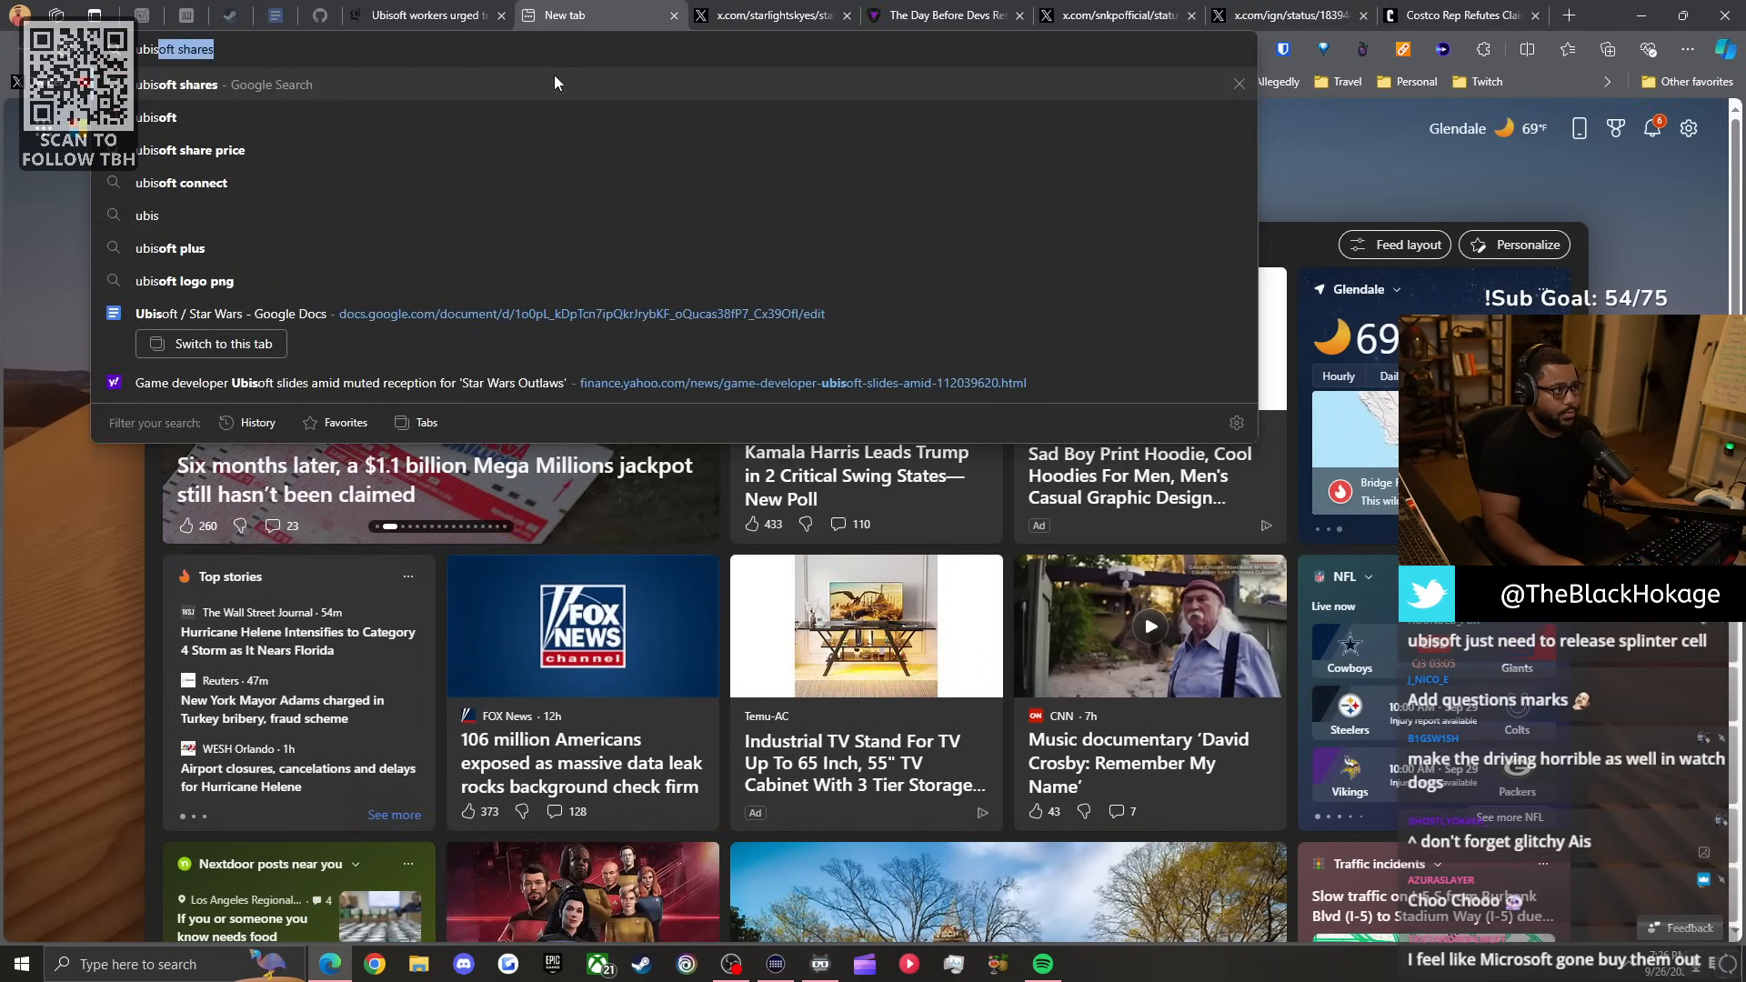
pyautogui.press('Return')
pyautogui.click(397, 15)
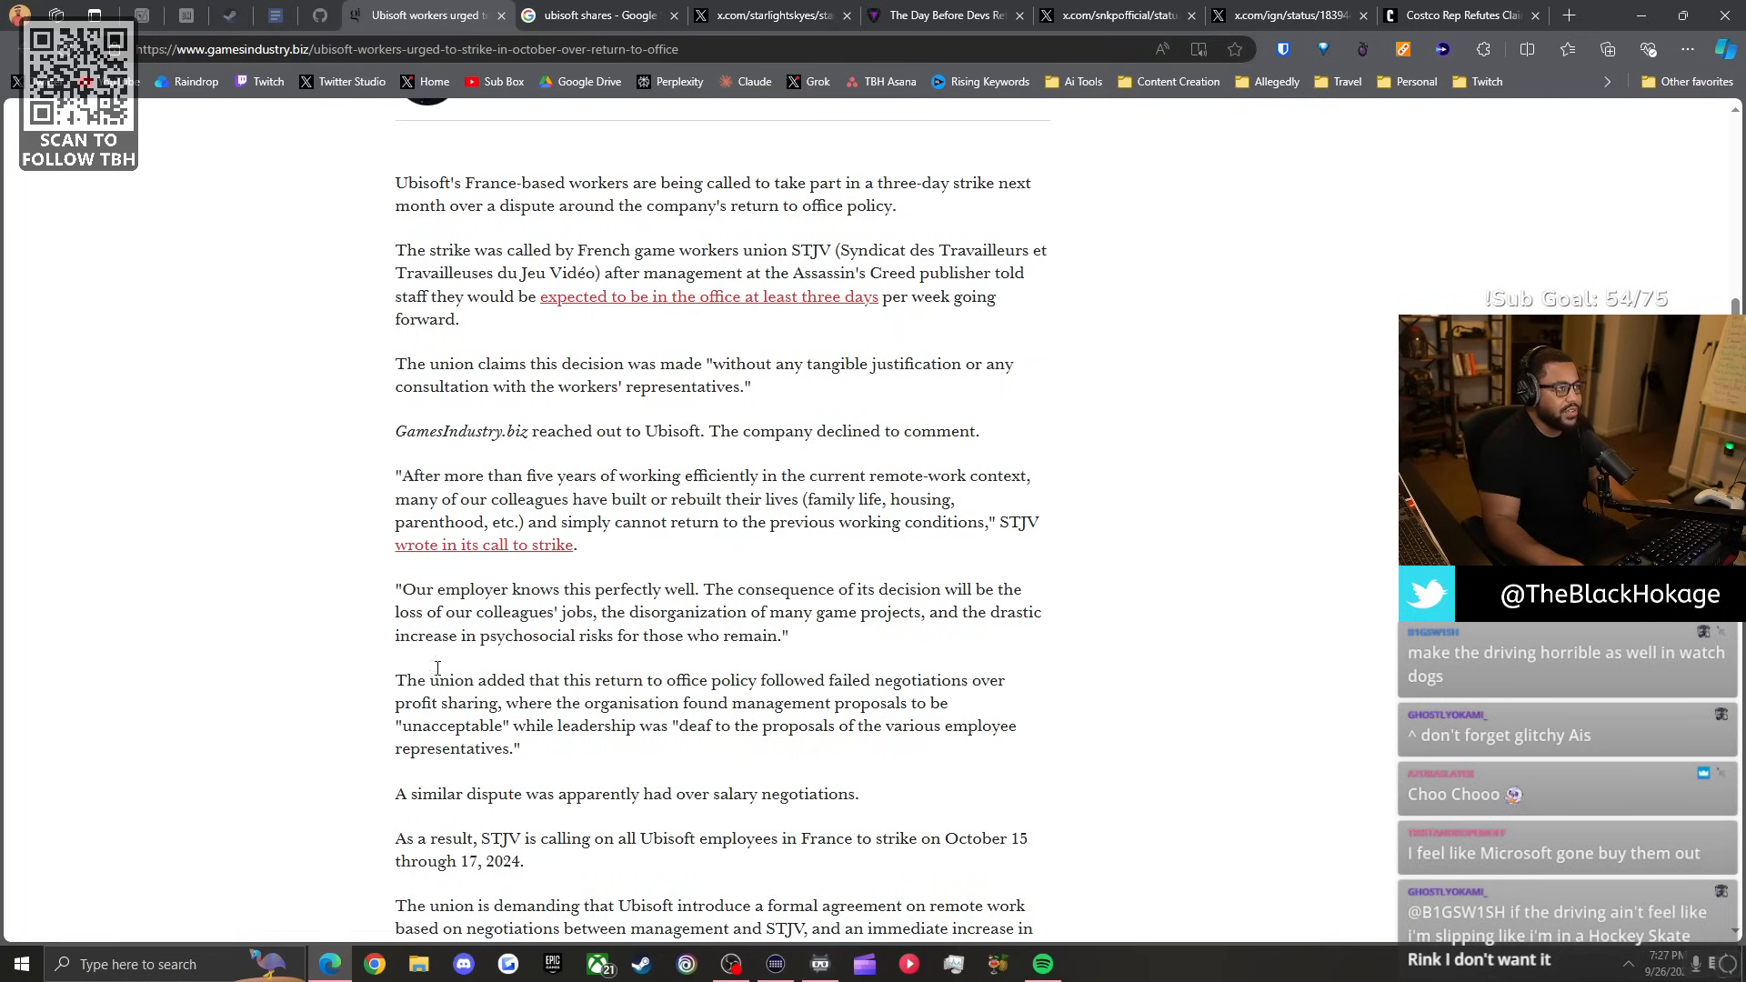
pyautogui.click(591, 16)
# Note the 2.21 share price, glance back at the strike article, and return to the stock quote.
pyautogui.doubleClick(246, 397)
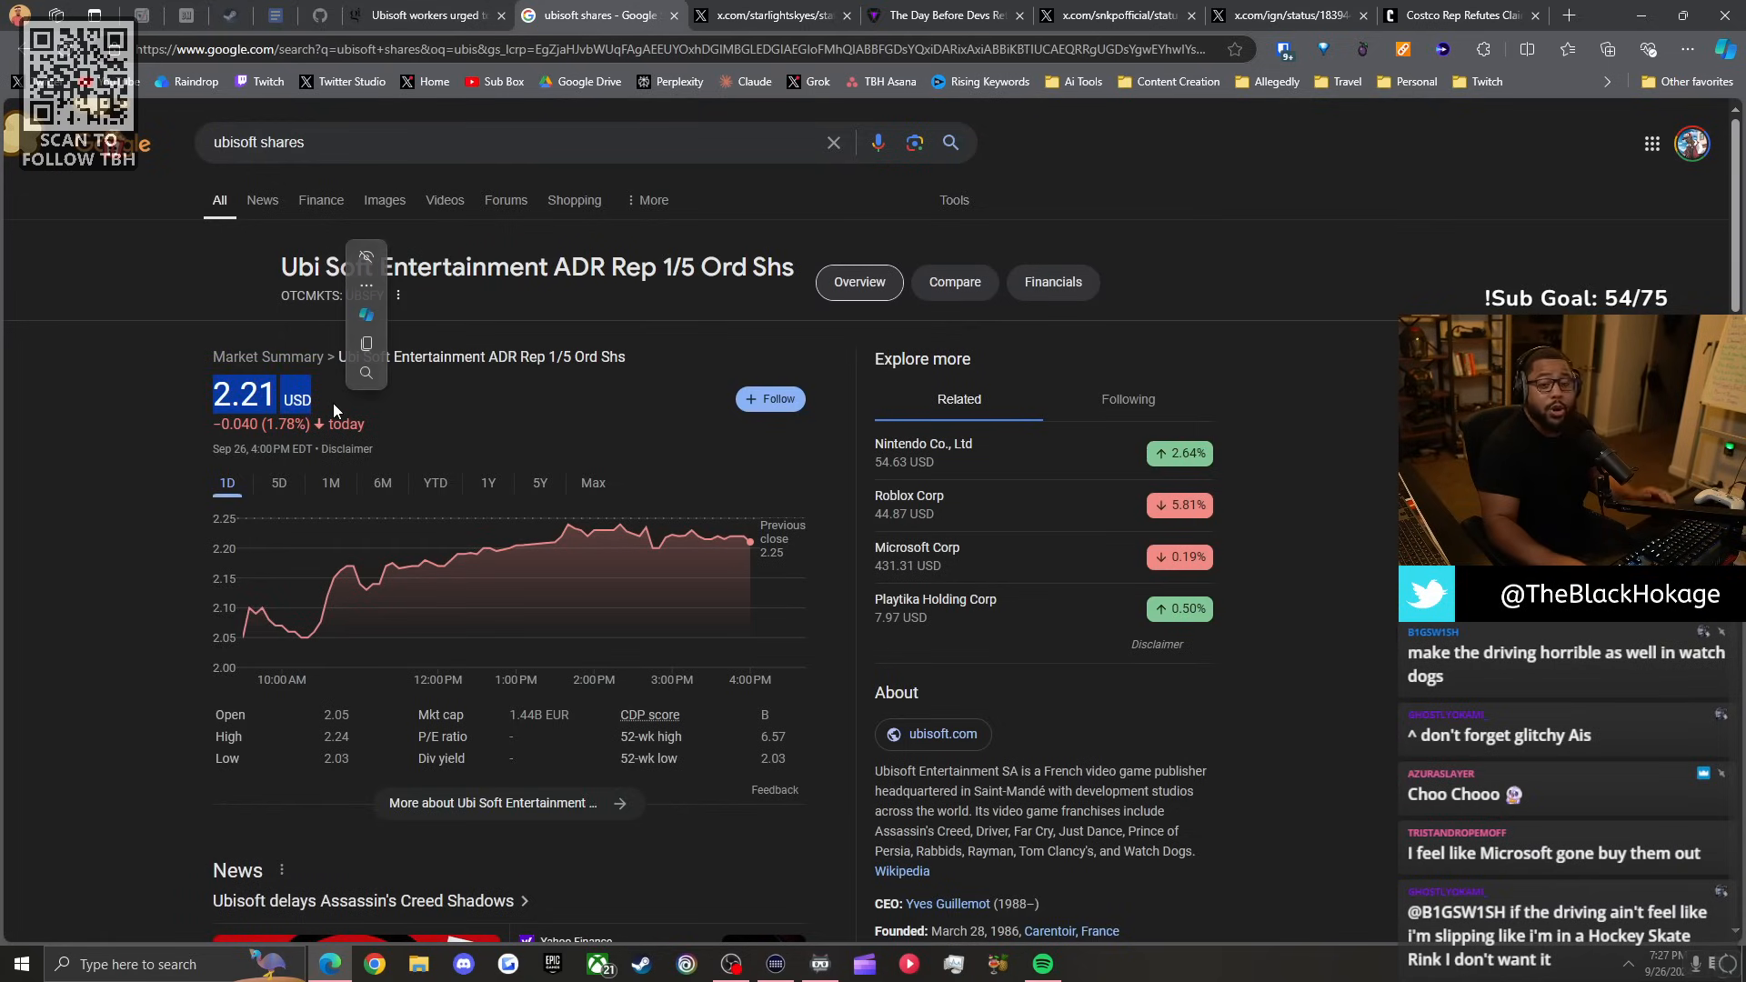
pyautogui.click(141, 428)
pyautogui.click(357, 11)
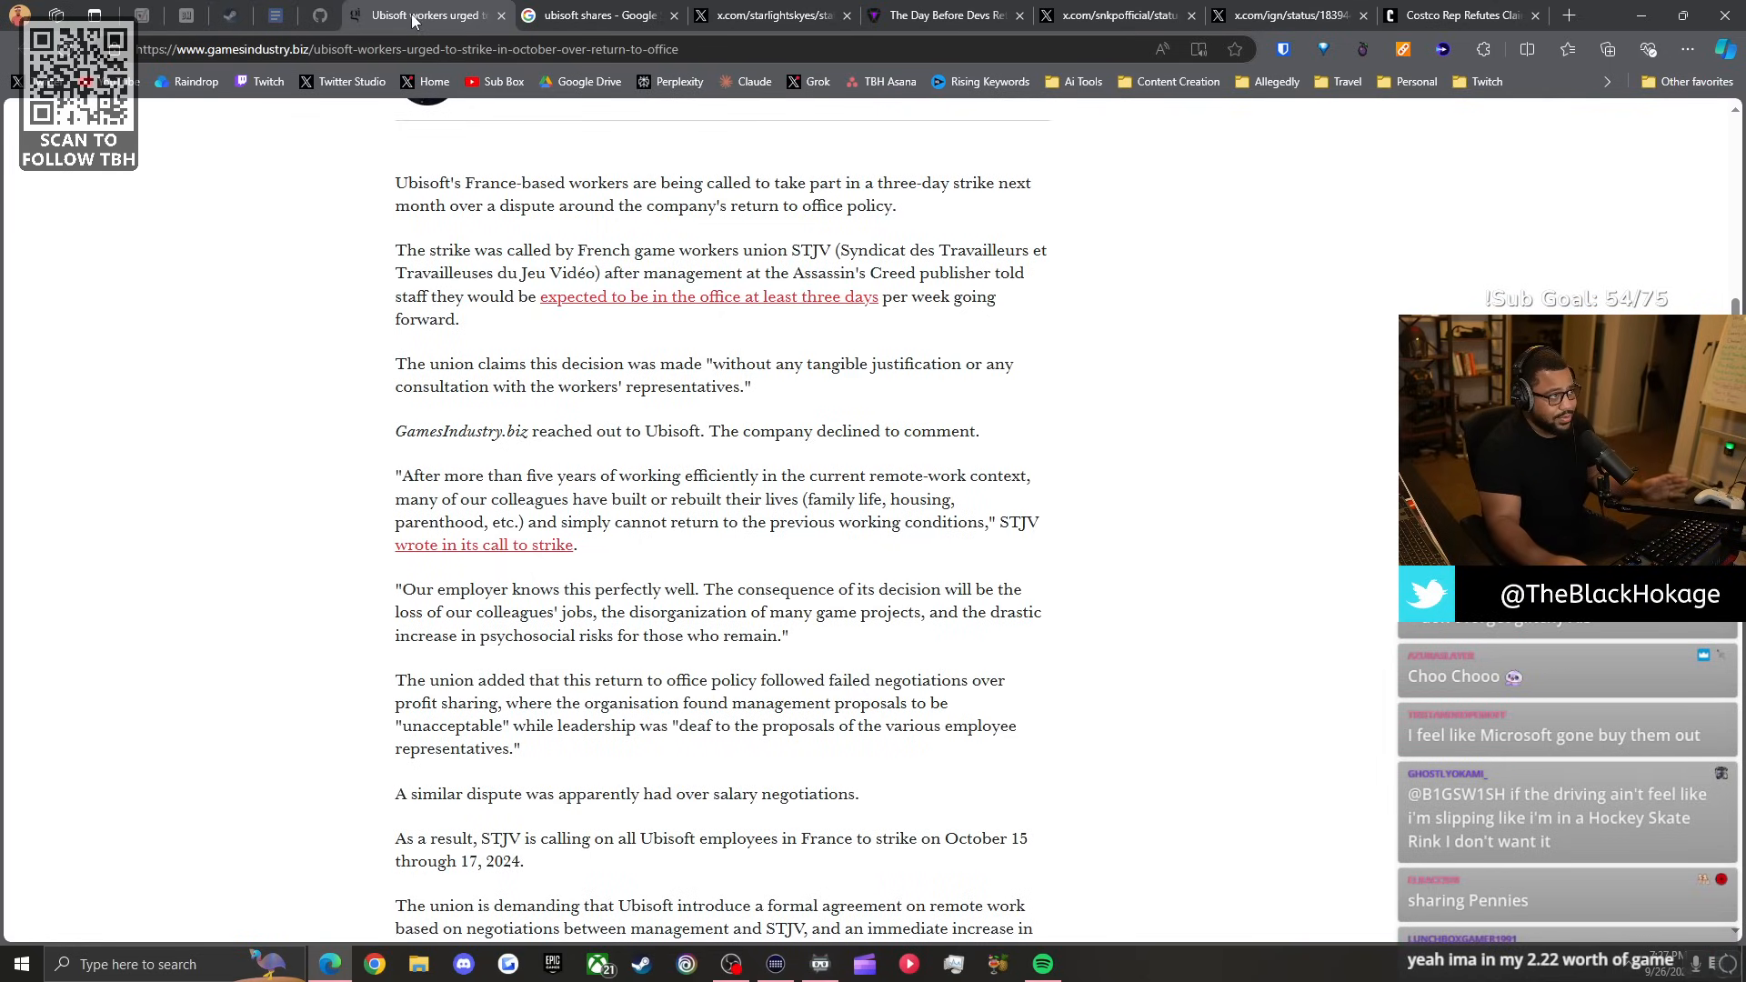
pyautogui.click(601, 15)
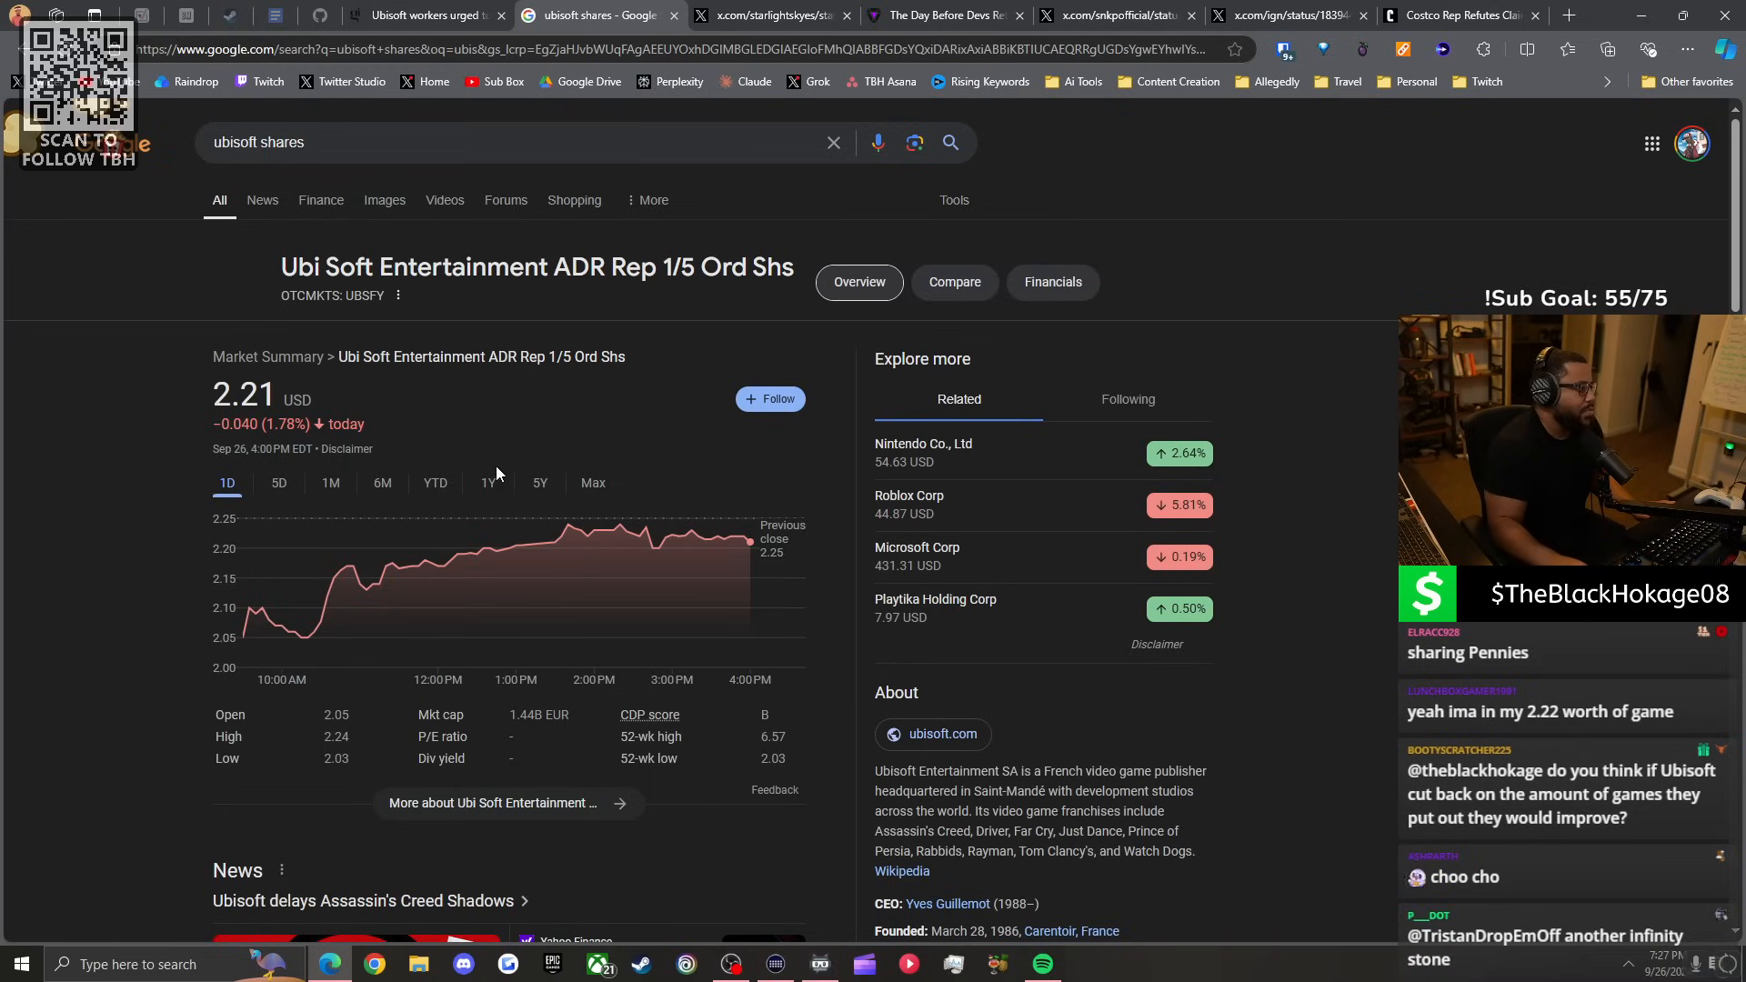
pyautogui.moveTo(683, 601)
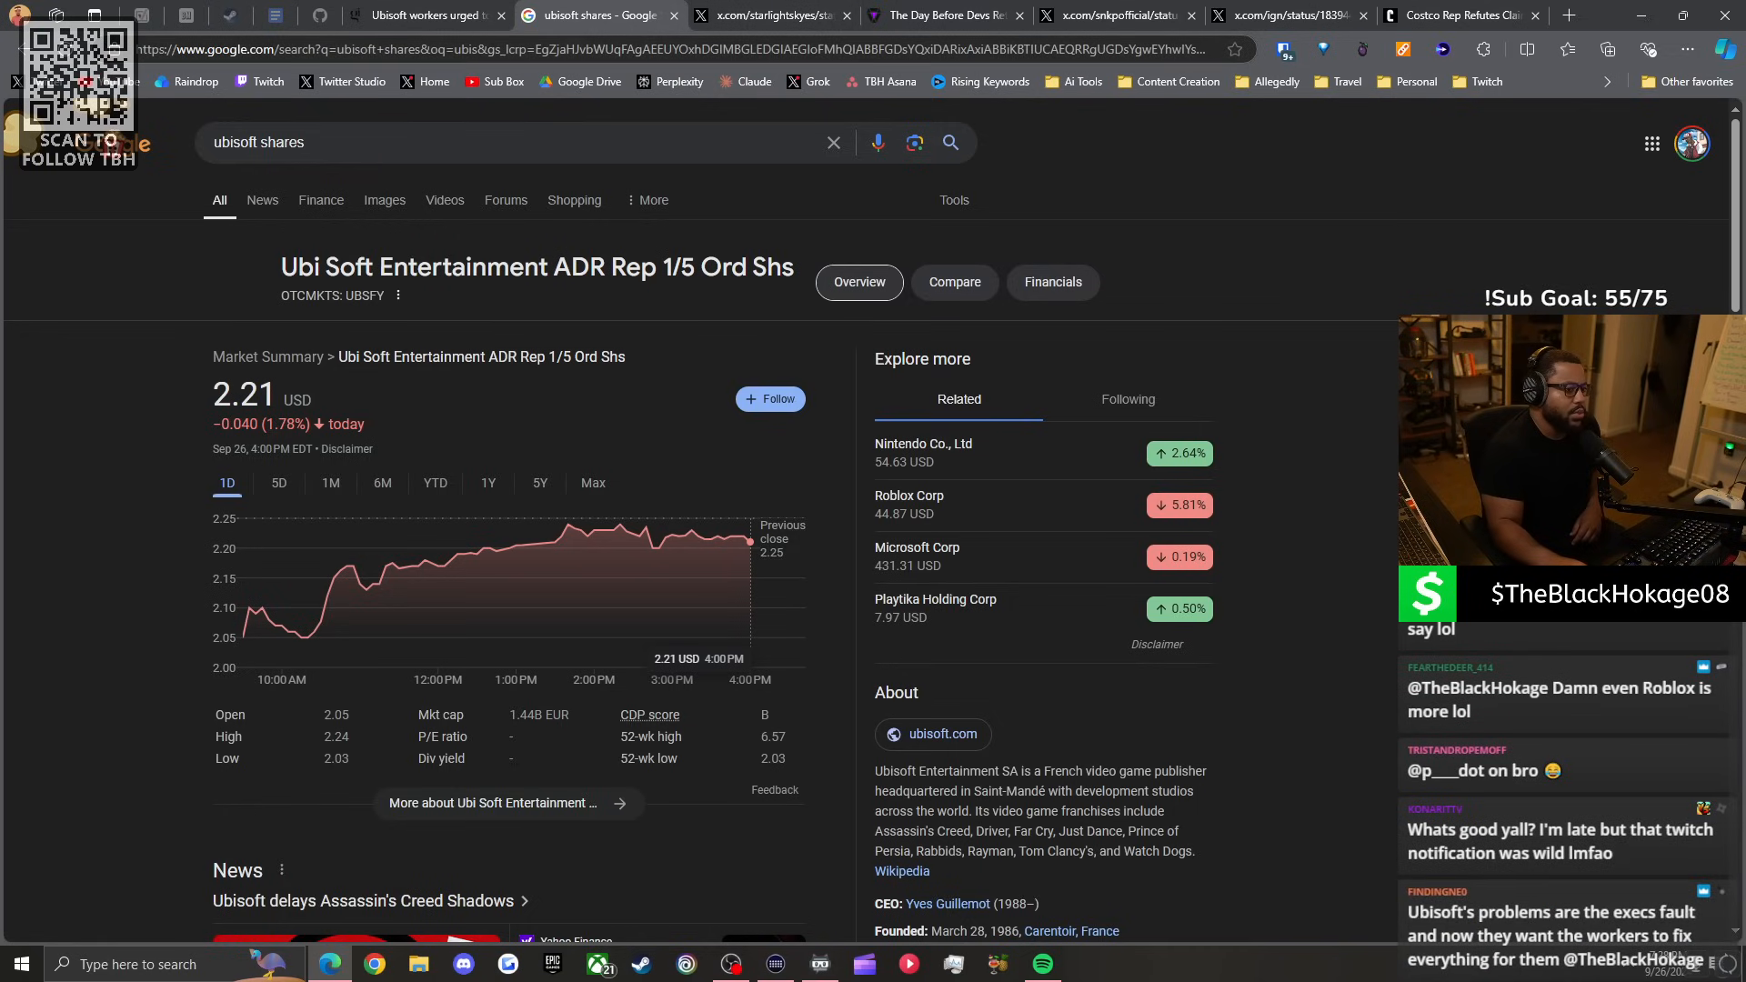
# Check Roblox Corp's related stock quote, then close that tab back to the strike article.
pyautogui.click(890, 512)
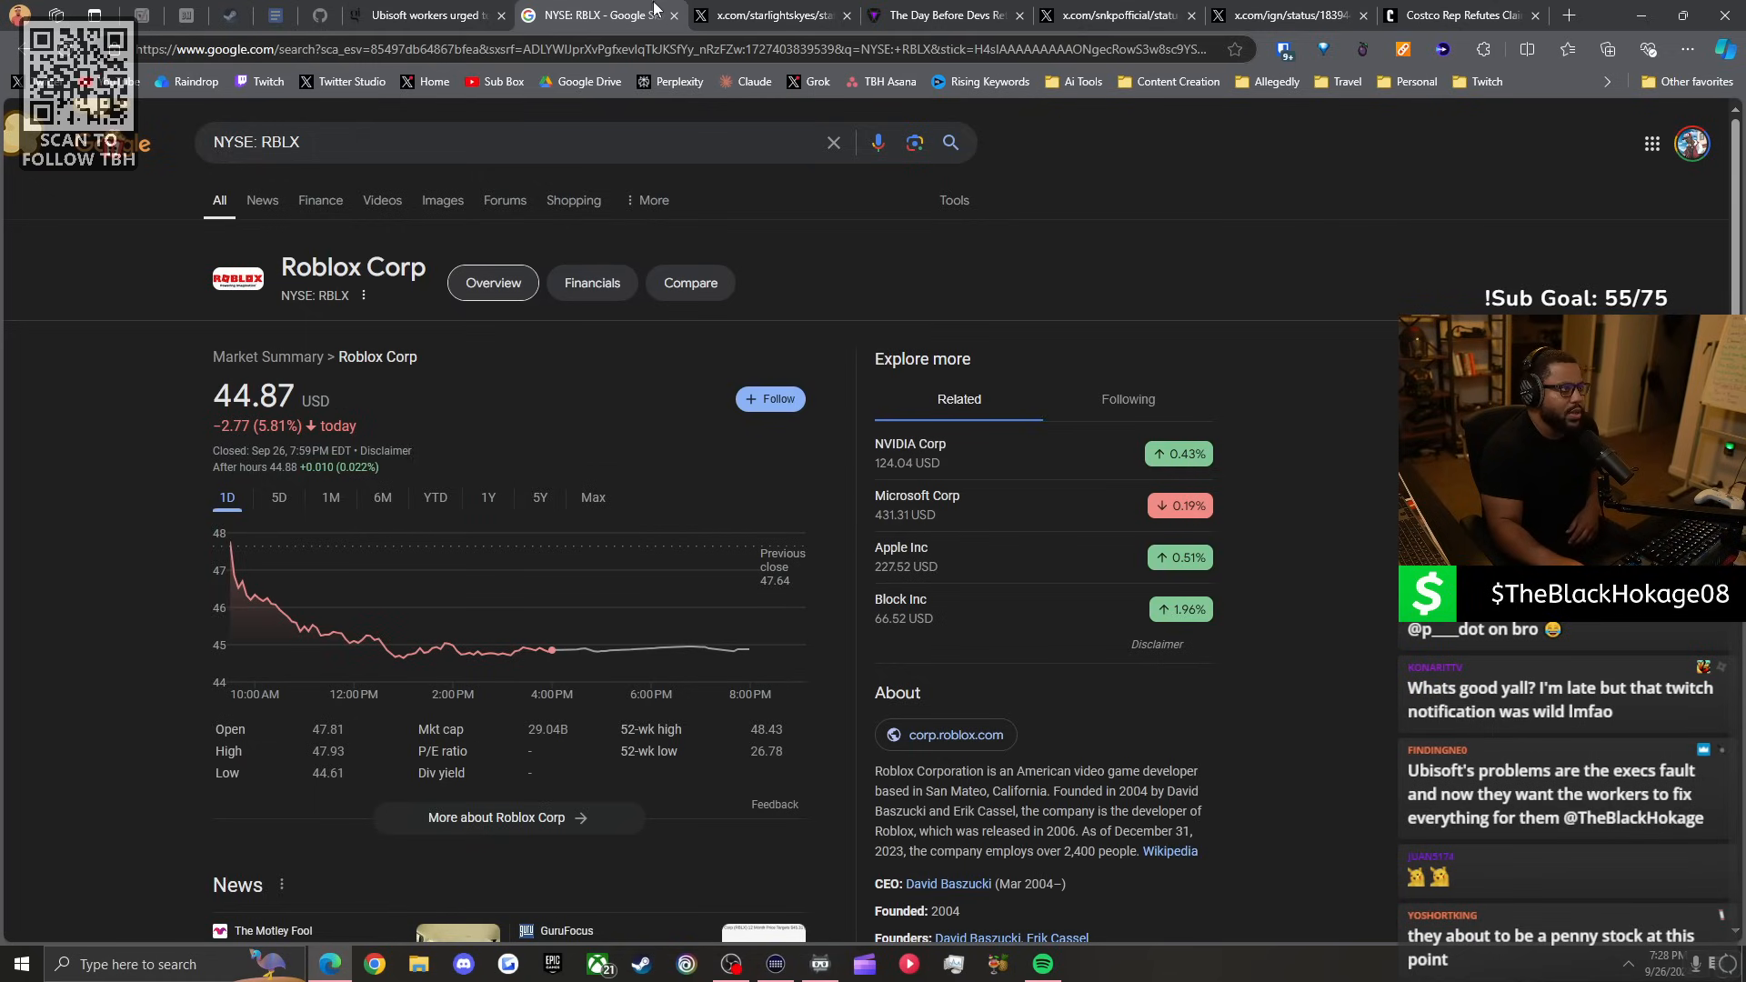
pyautogui.click(671, 14)
pyautogui.click(427, 14)
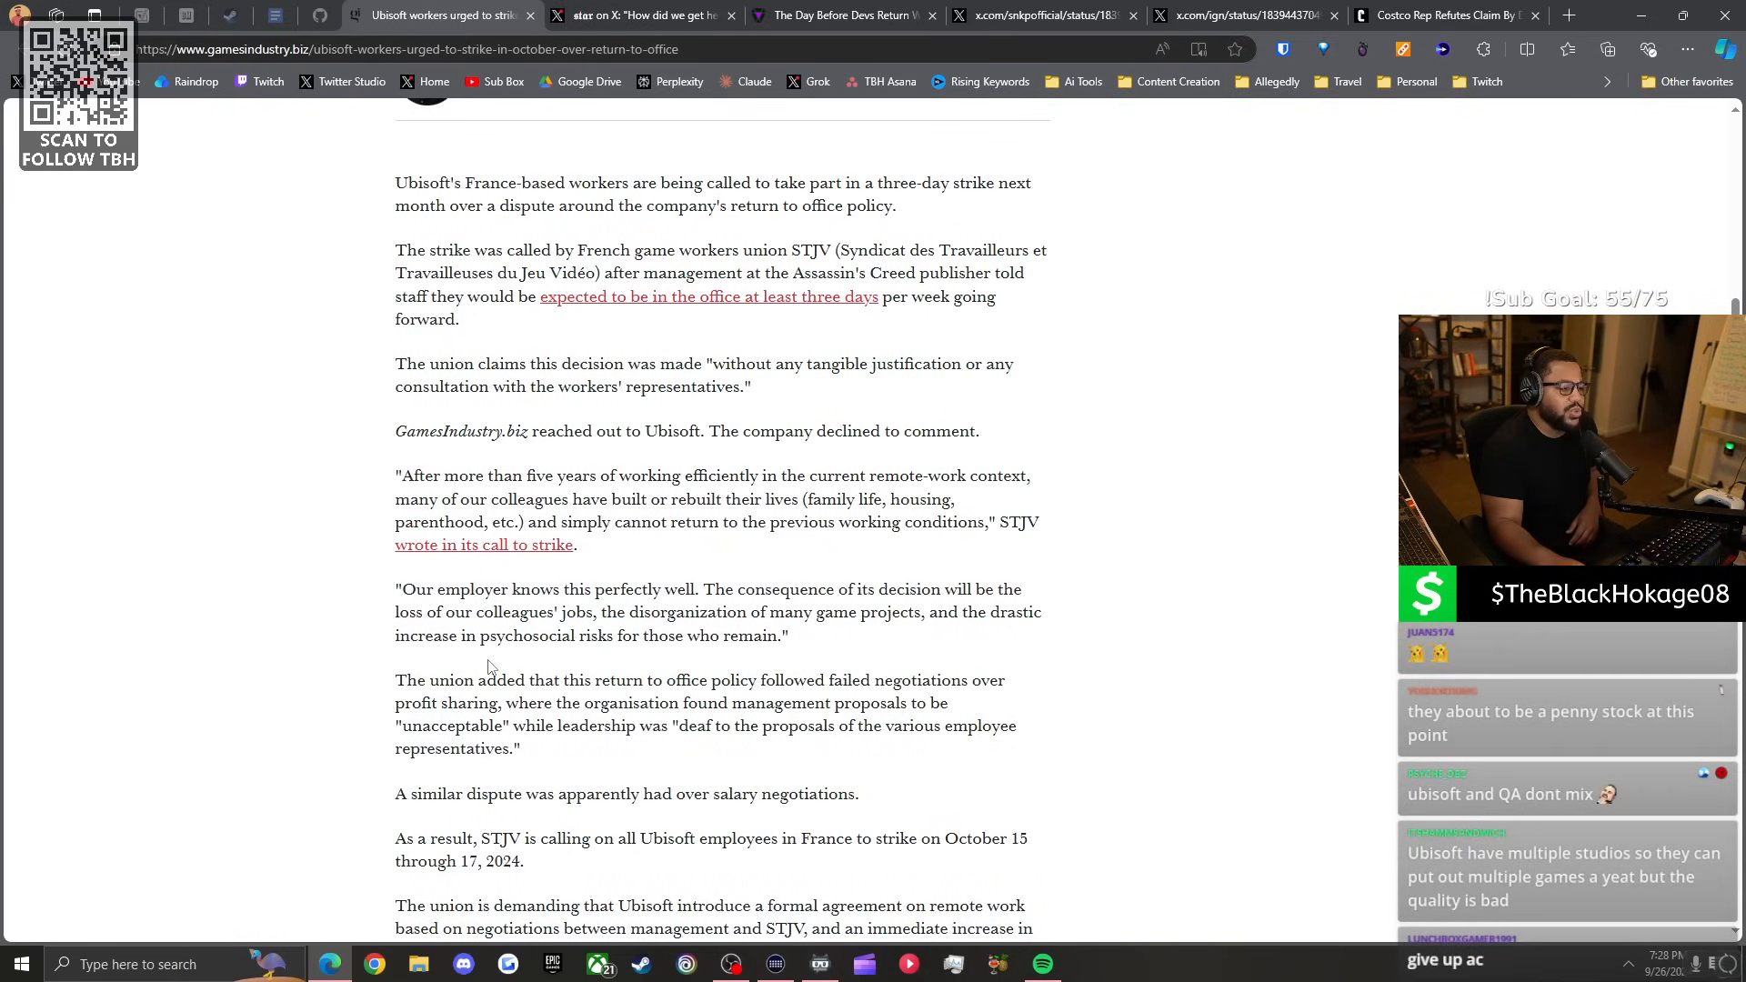
pyautogui.scroll(-2, 914, 774)
pyautogui.scroll(-1, 682, 615)
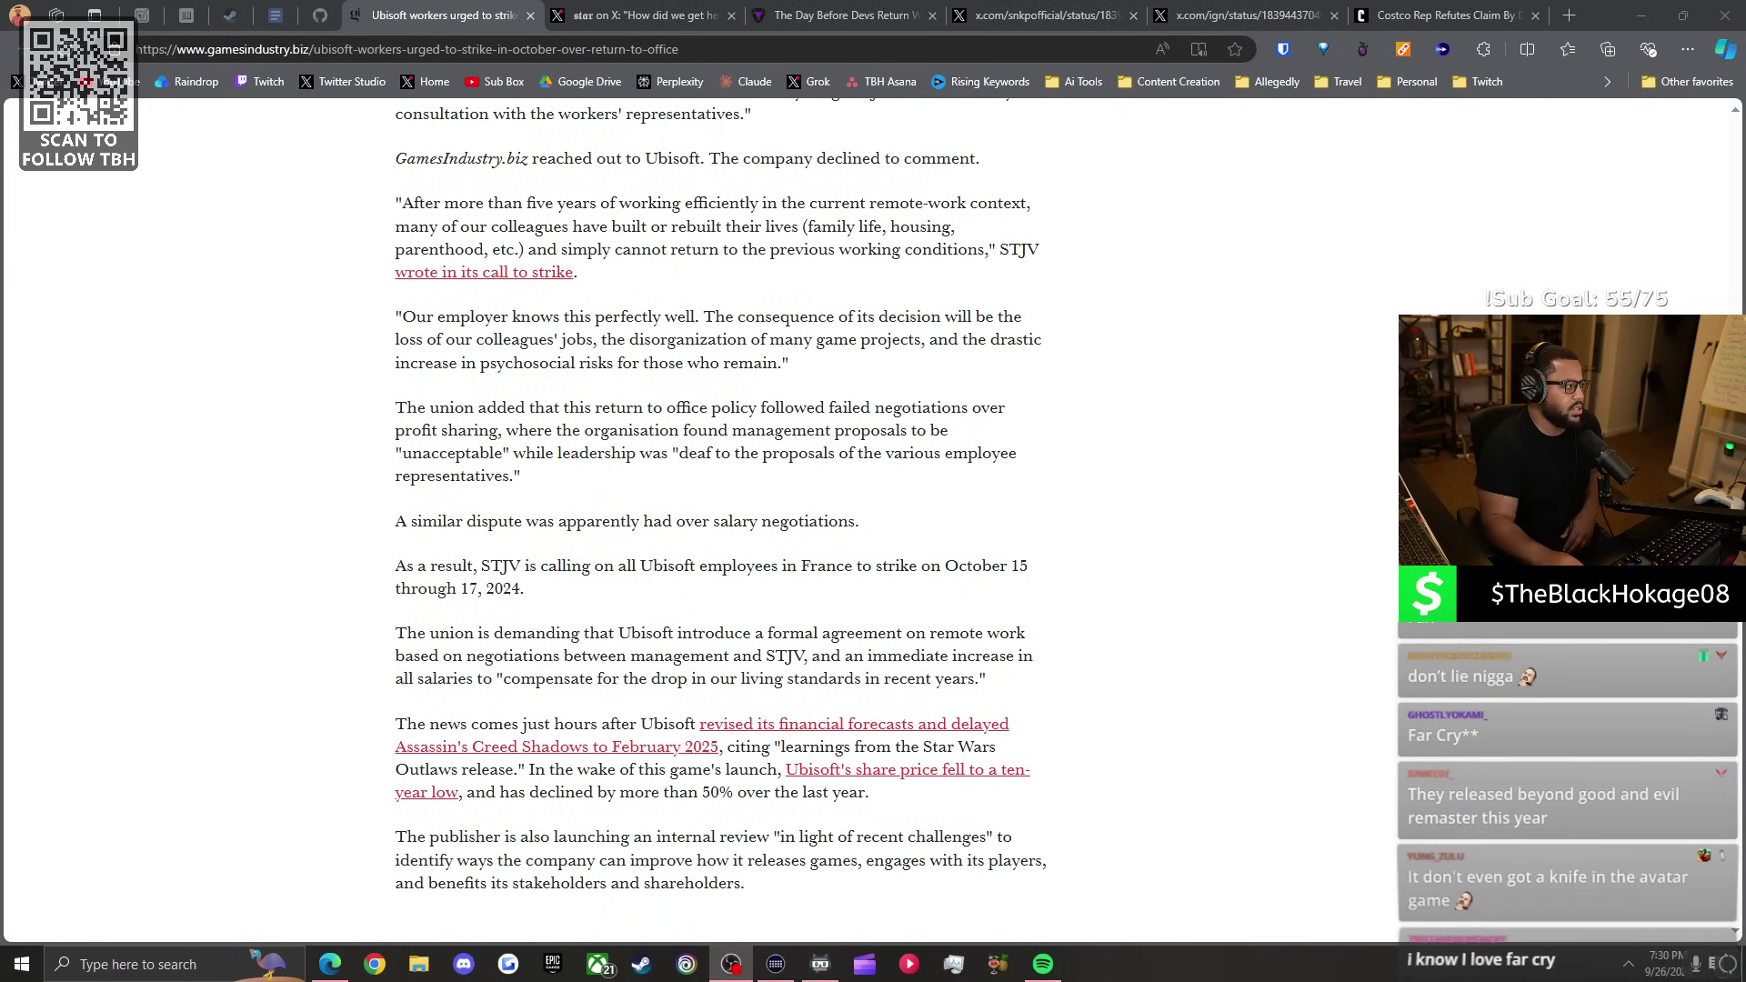
pyautogui.scroll(-2, 1025, 547)
pyautogui.scroll(-1, 1161, 614)
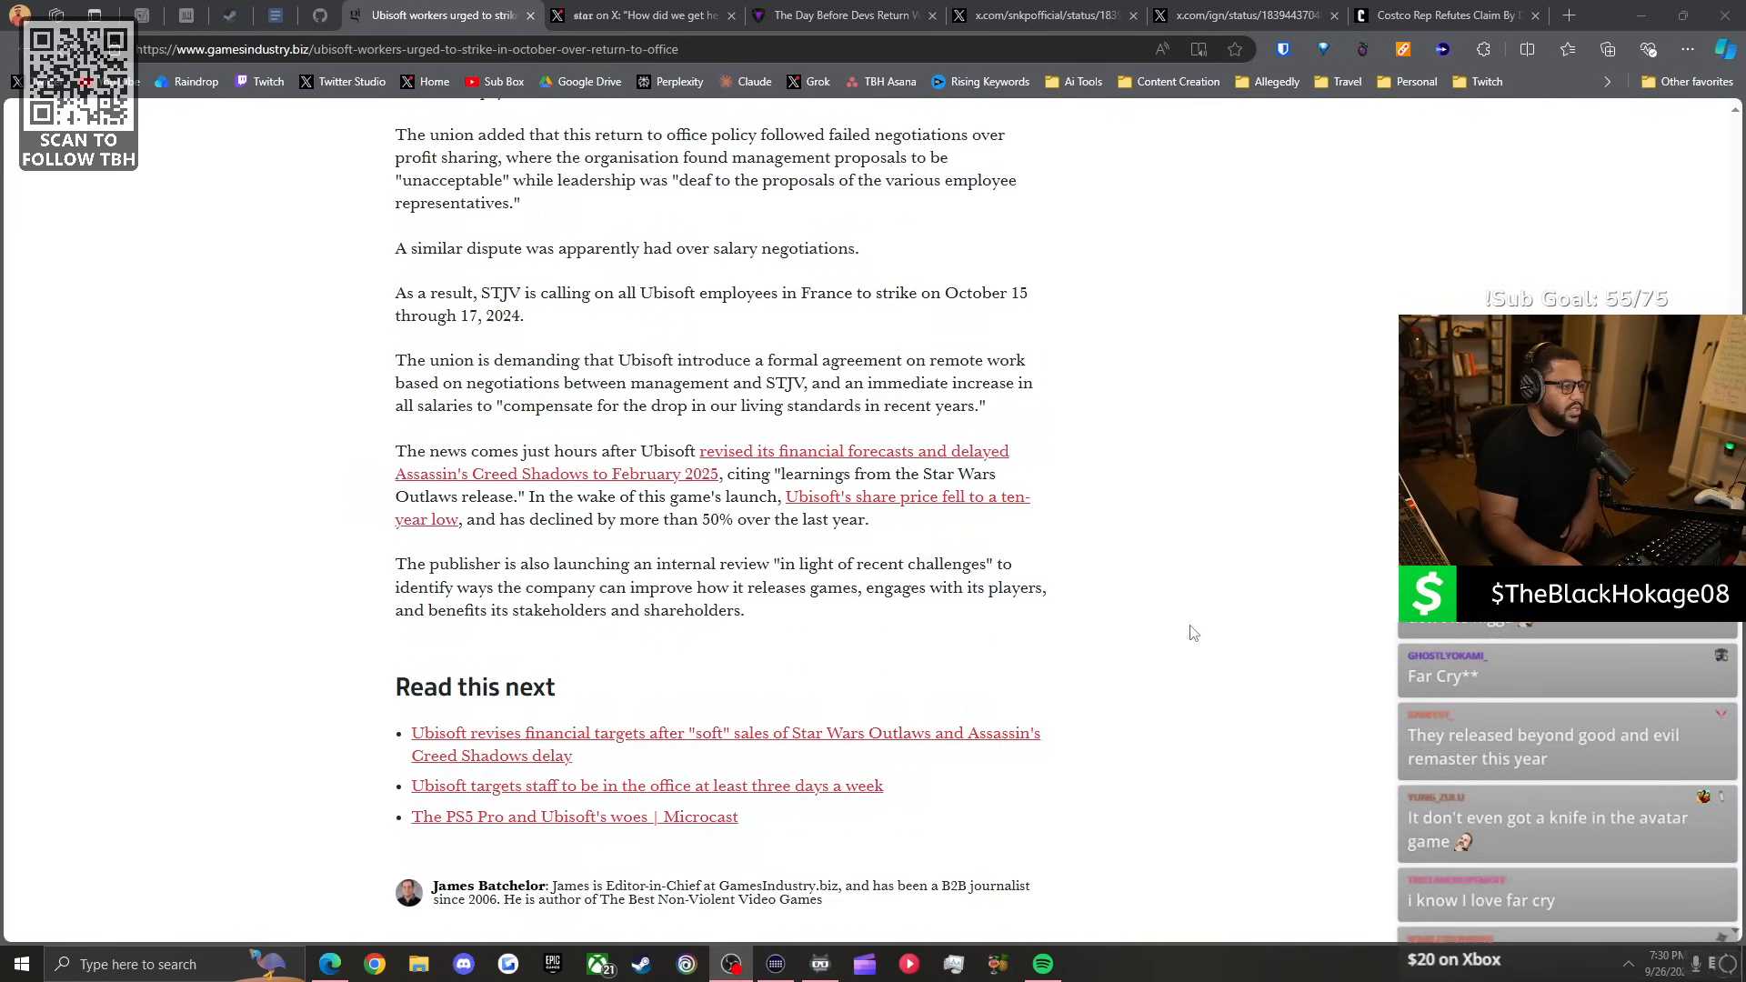
pyautogui.scroll(5, 1064, 632)
pyautogui.scroll(5, 819, 546)
pyautogui.scroll(3, 546, 519)
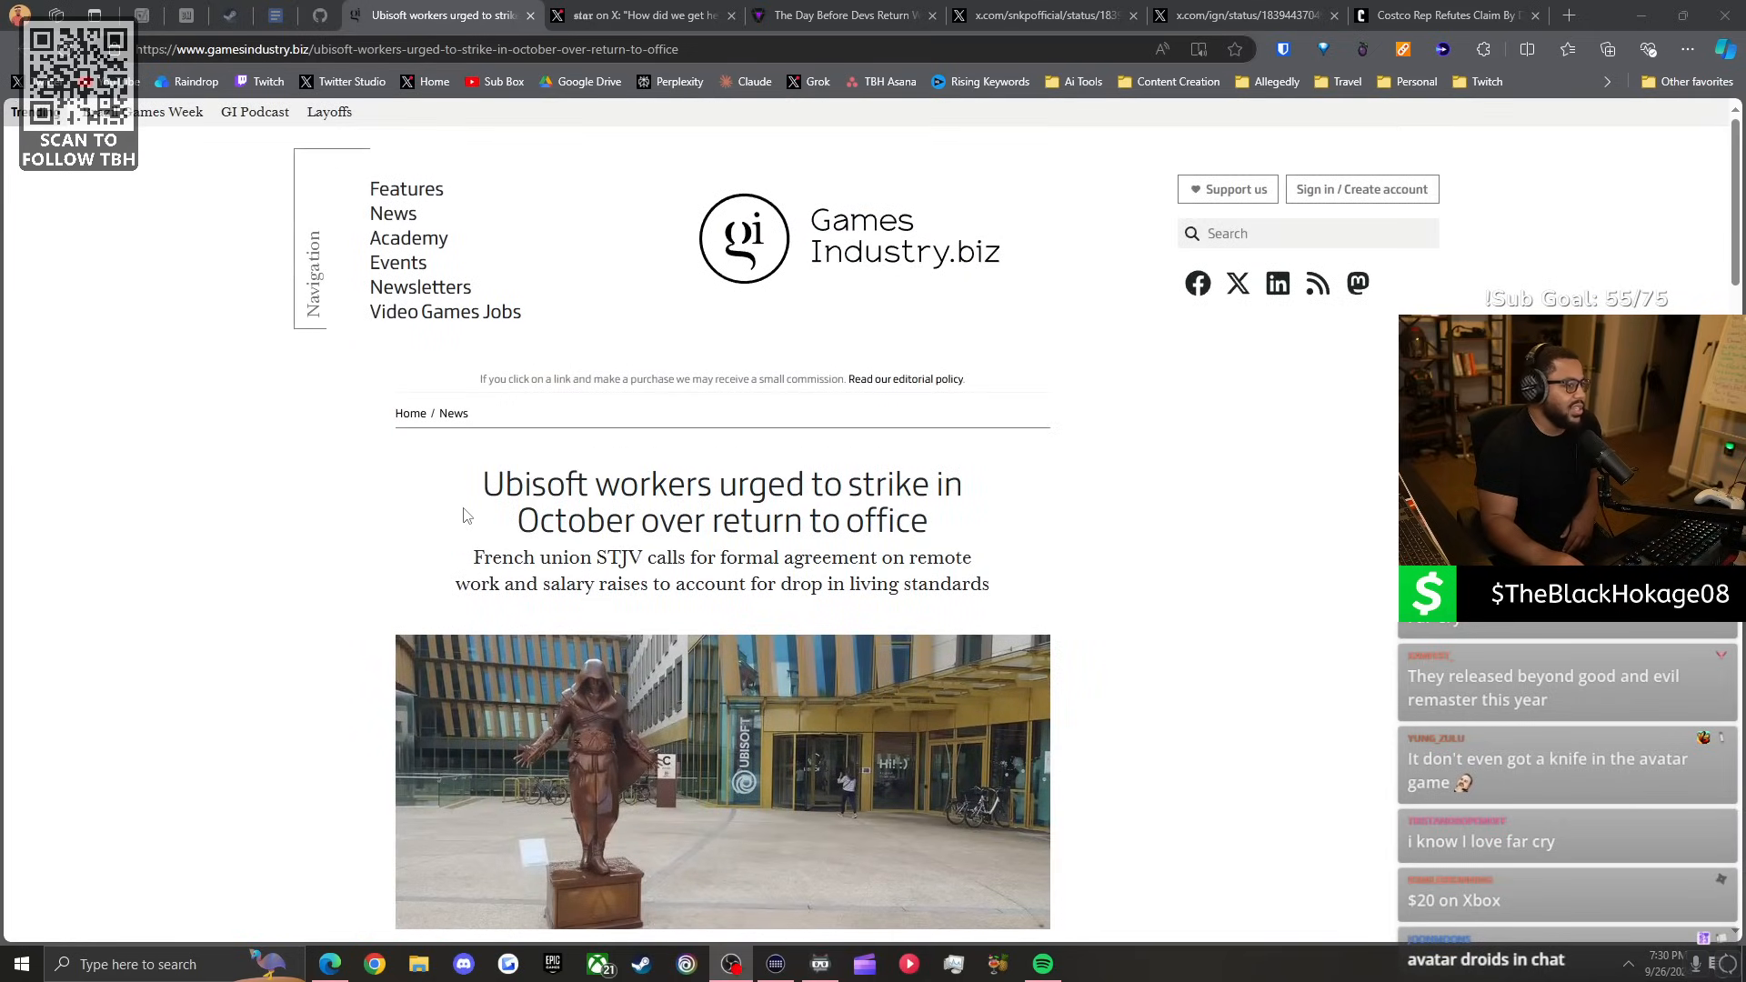
pyautogui.scroll(-2, 347, 461)
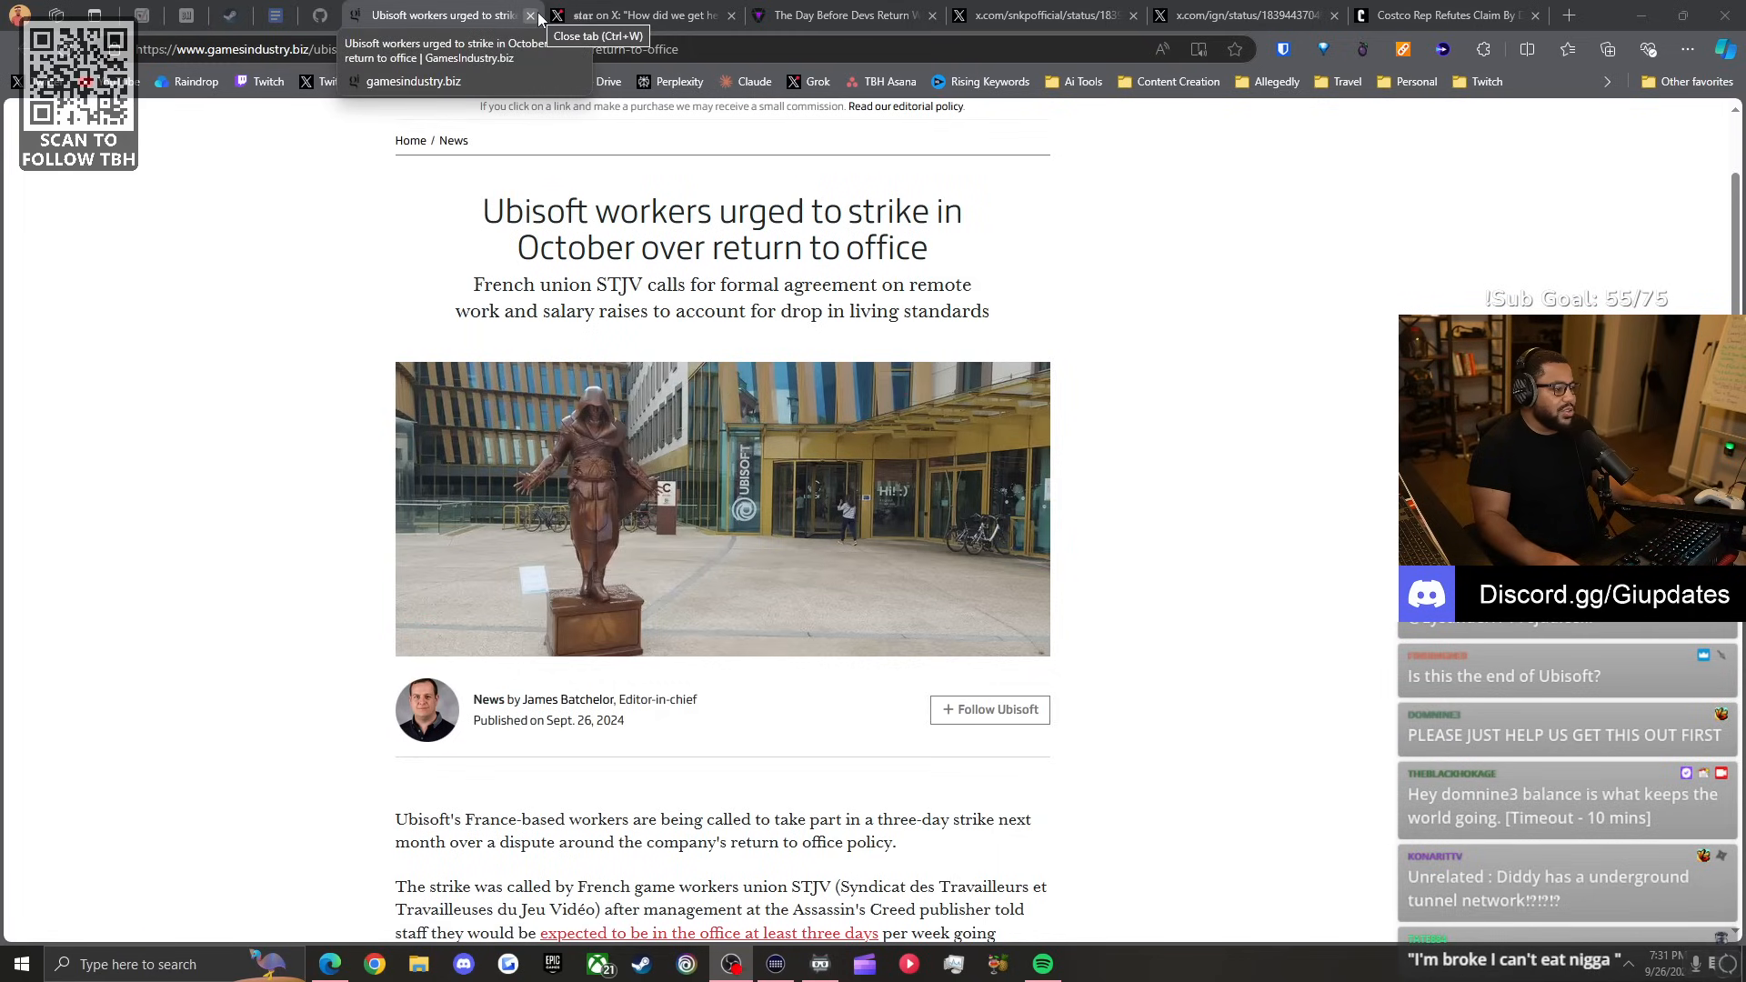
pyautogui.scroll(-3, 278, 517)
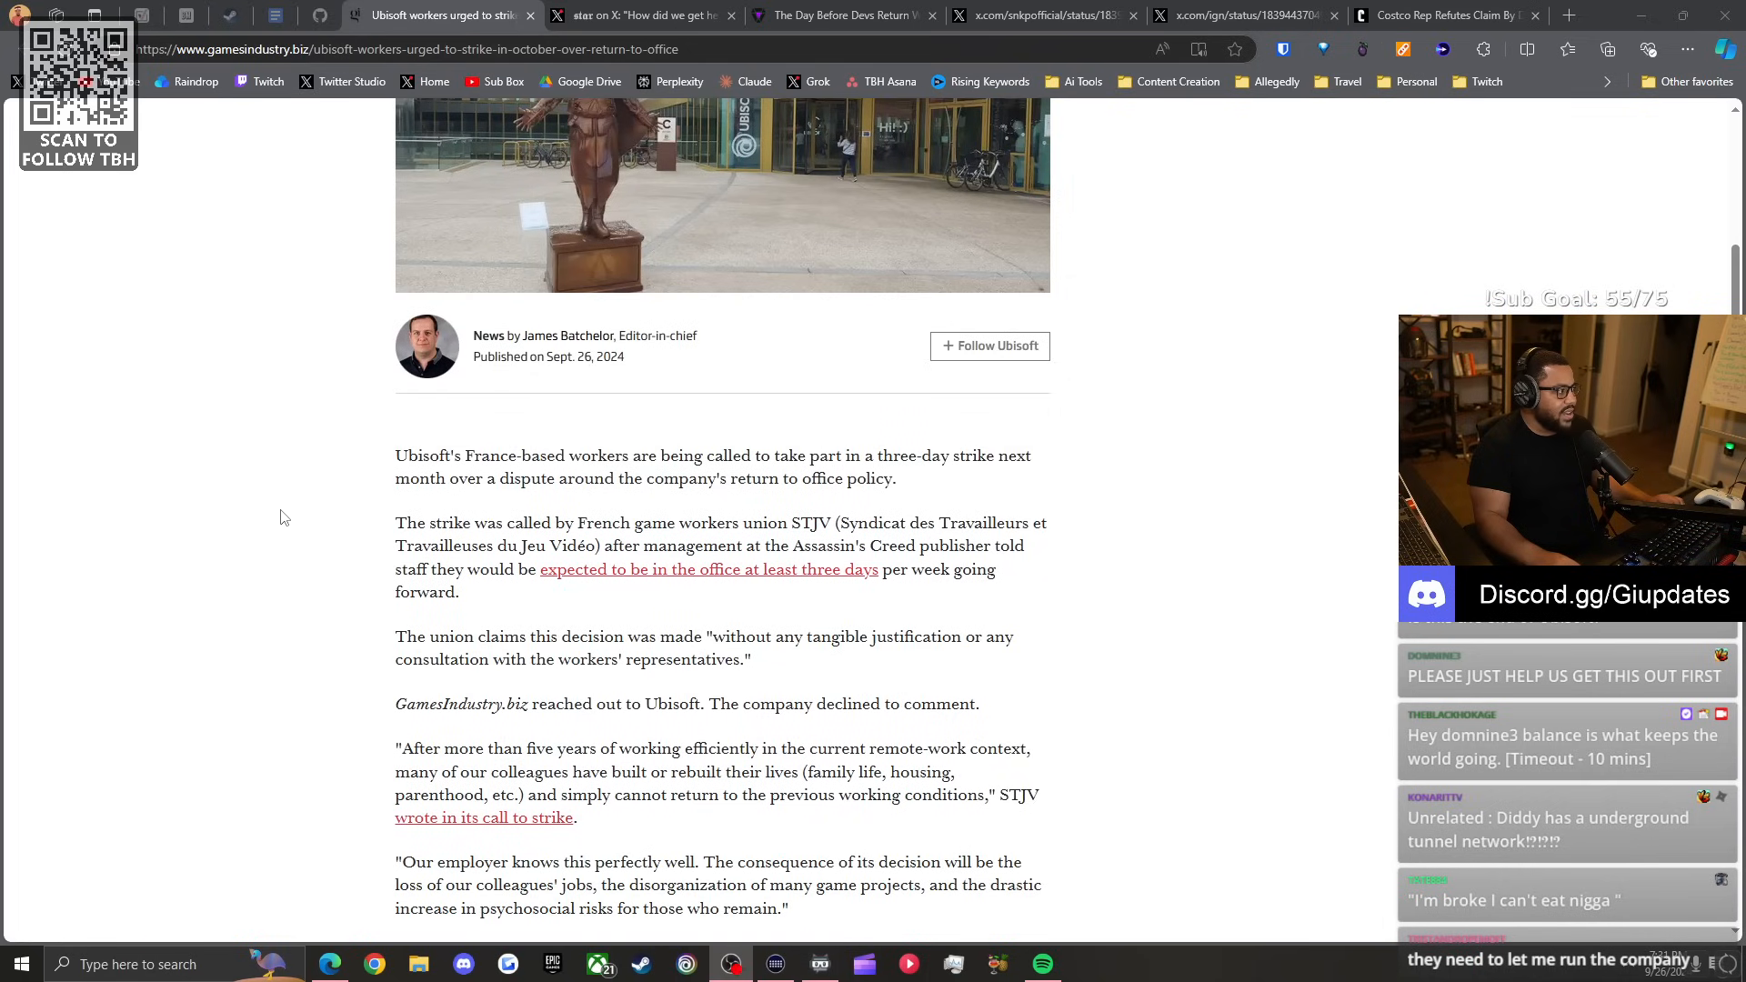
# Close the gamesindustry.biz tab, leaving the 'How did we get here?' X post showing.
pyautogui.click(533, 16)
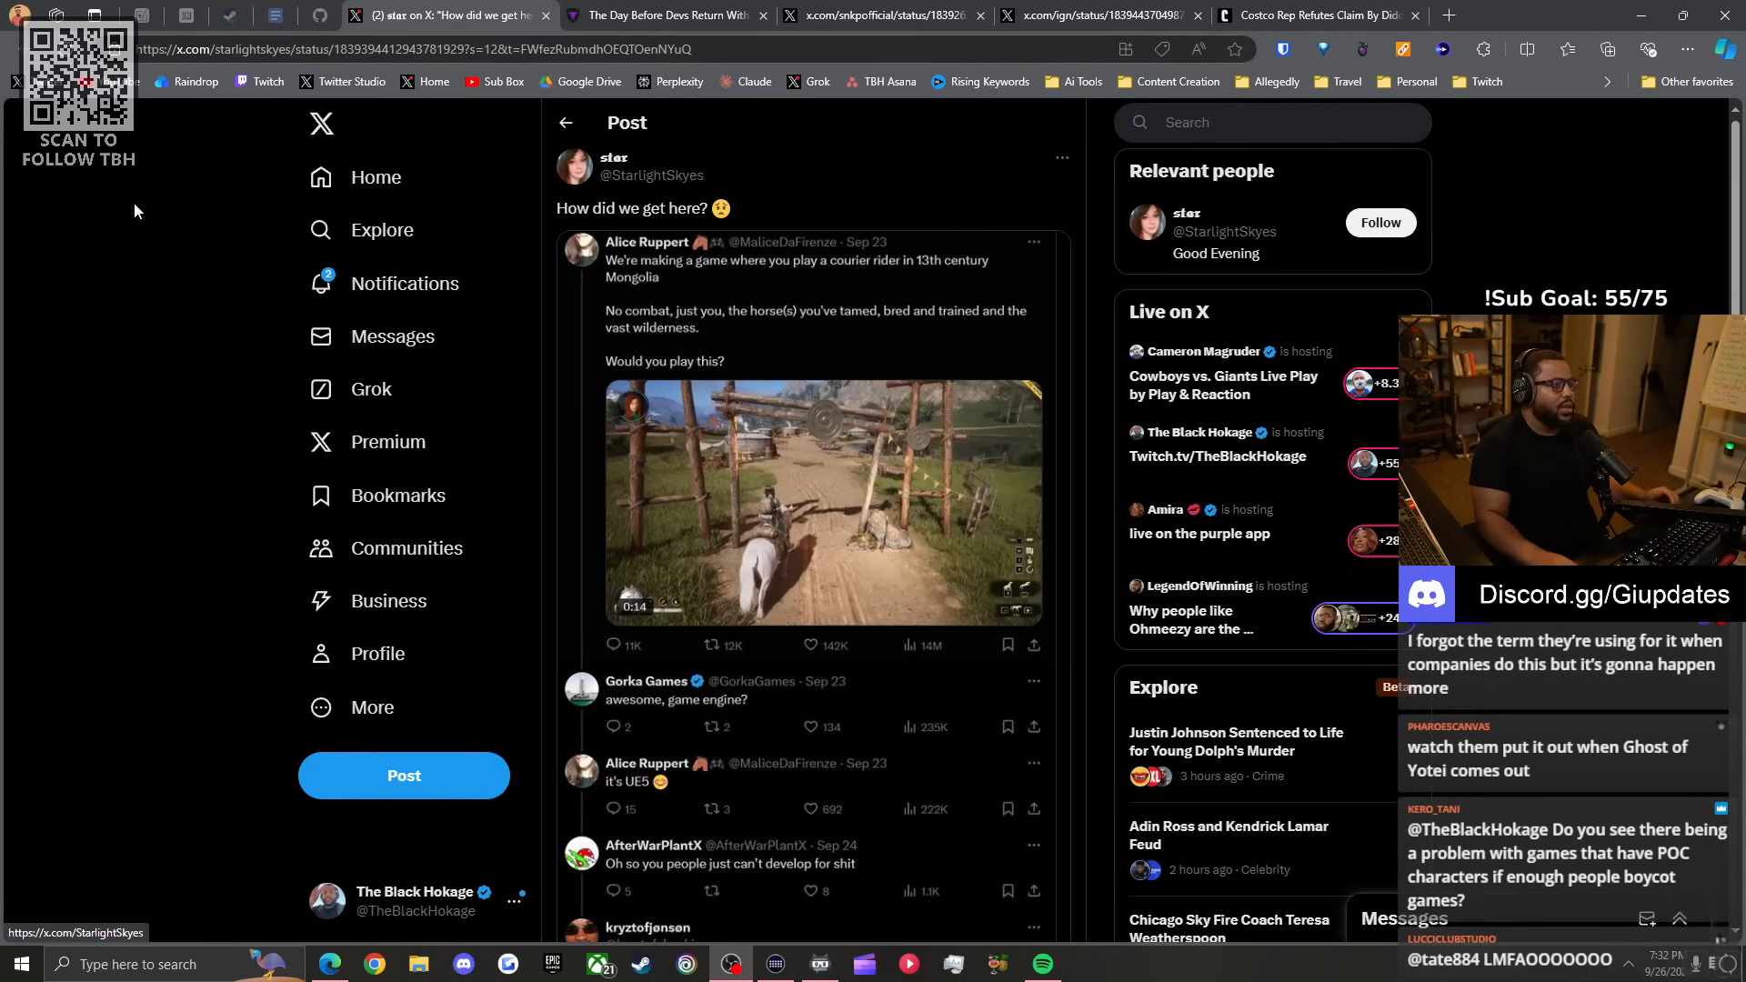
# View the quoted Mongolia courier horse-riding game video in the full media lightbox.
pyautogui.click(789, 523)
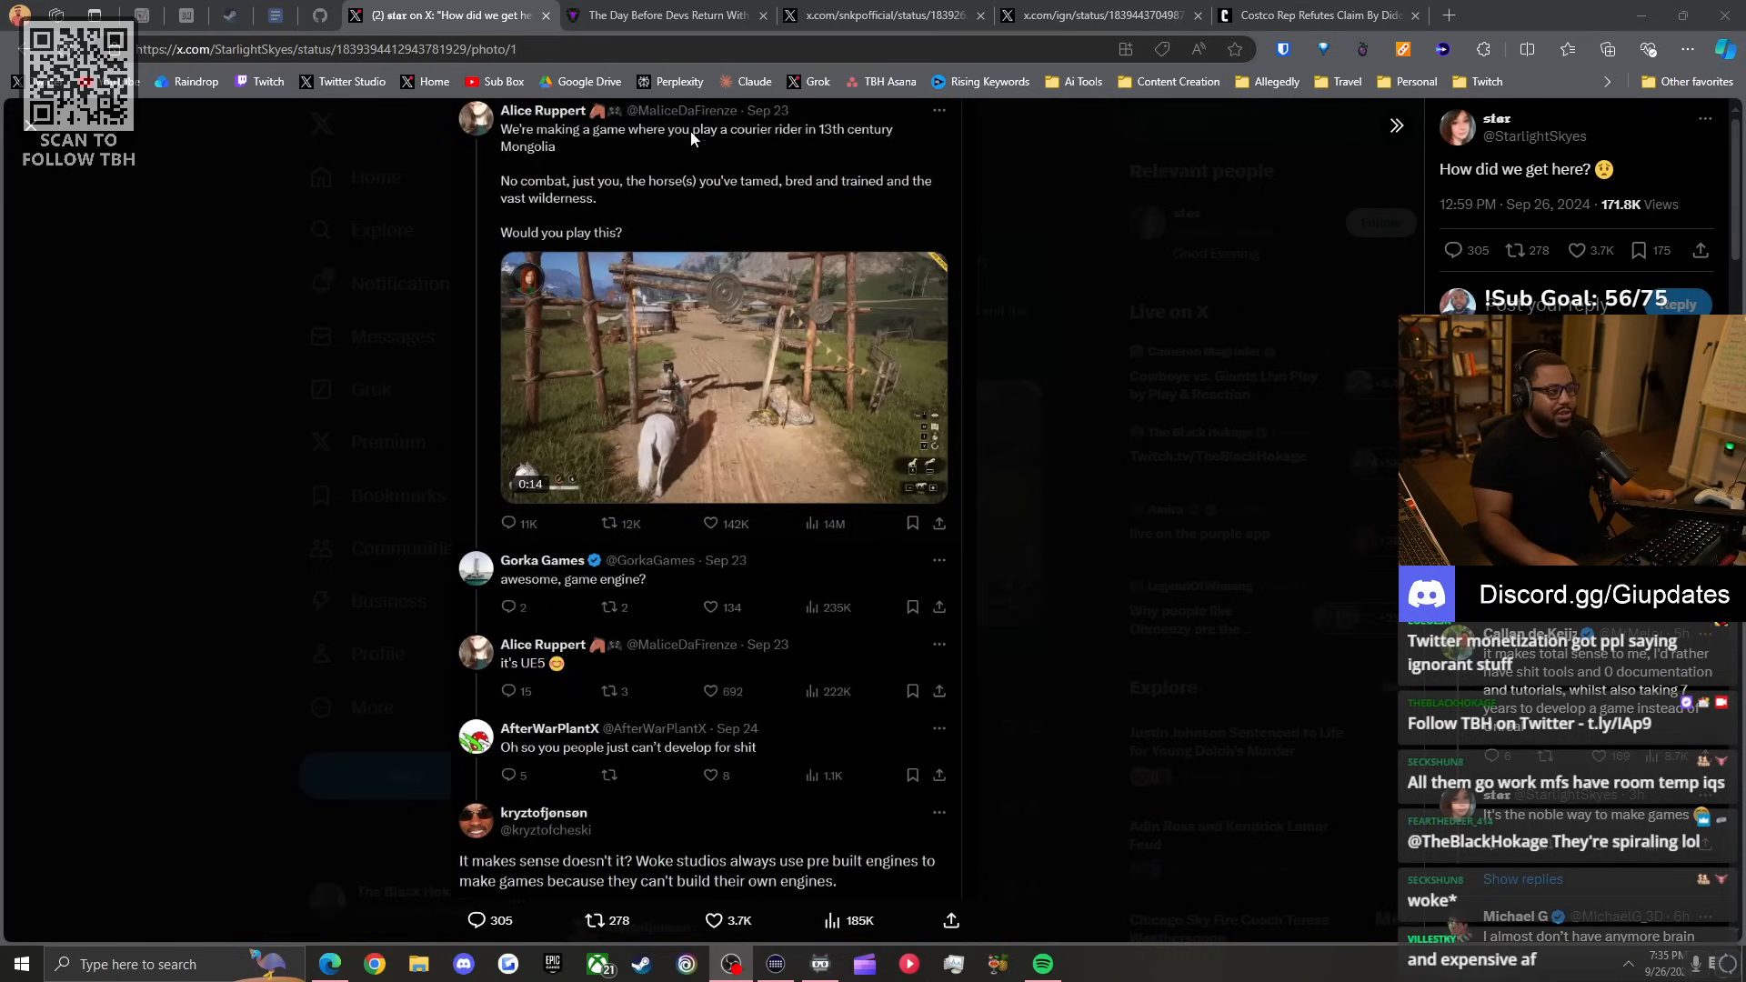
# Run a Google search for 'twitter advertisers revenue due'.
pyautogui.click(466, 48)
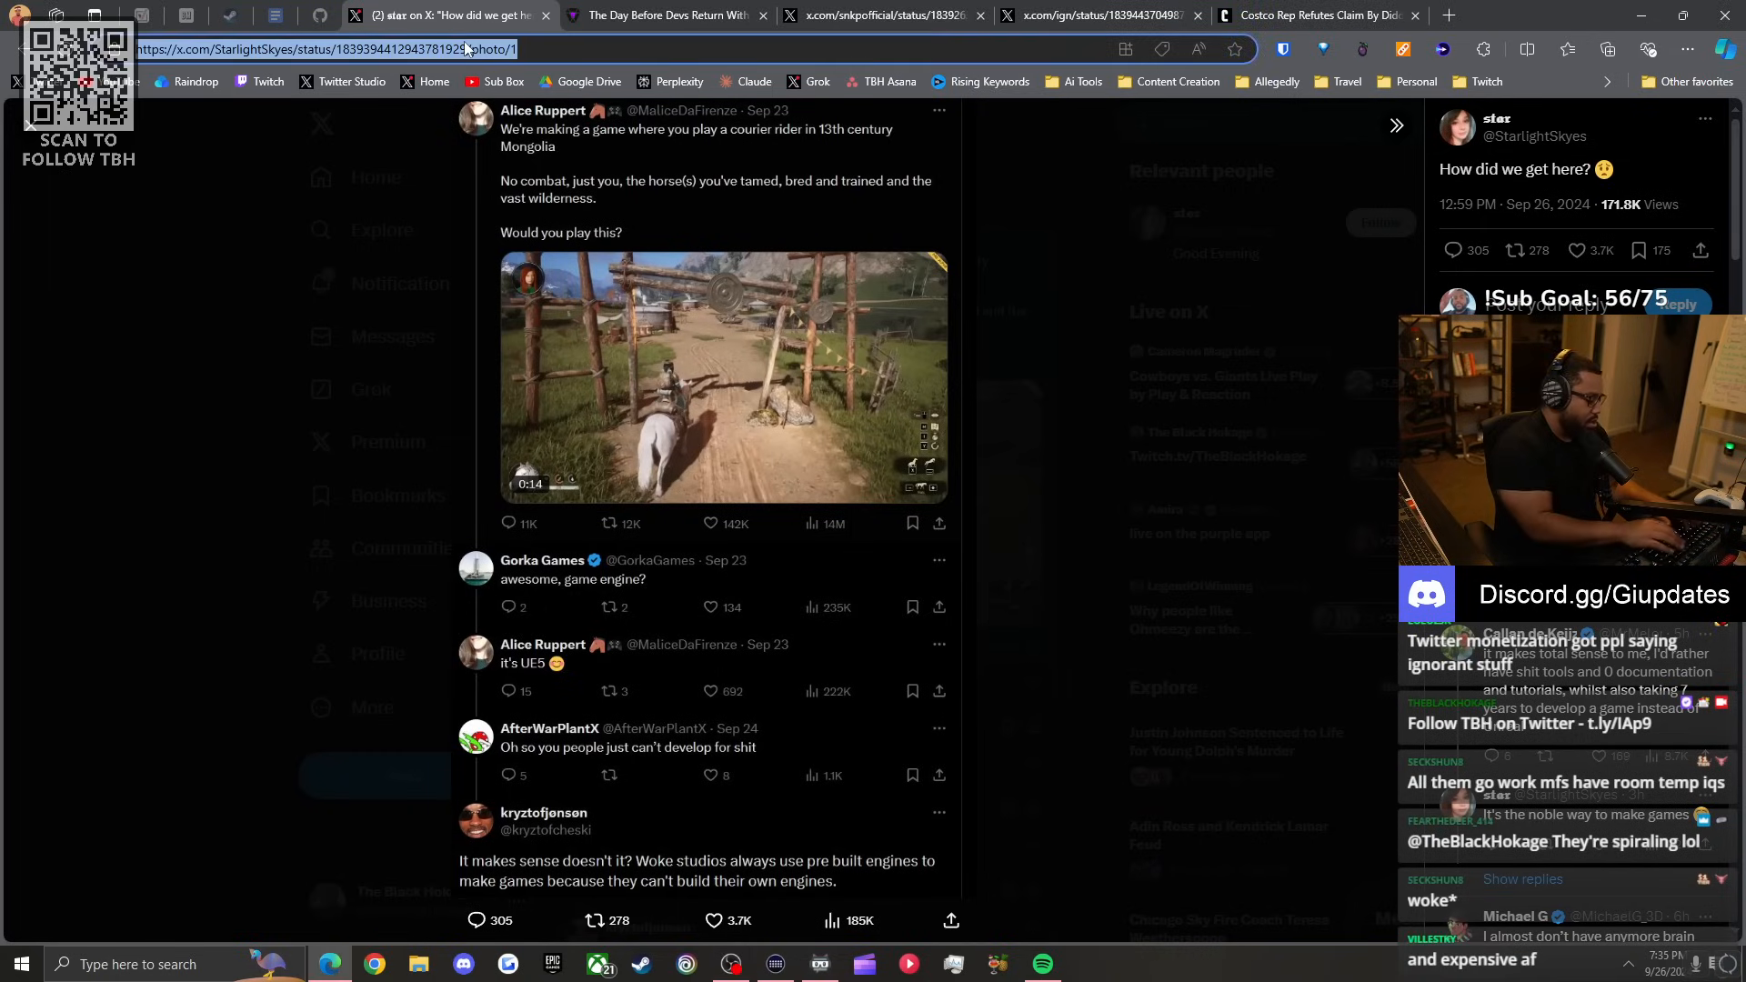
pyautogui.write('twitter')
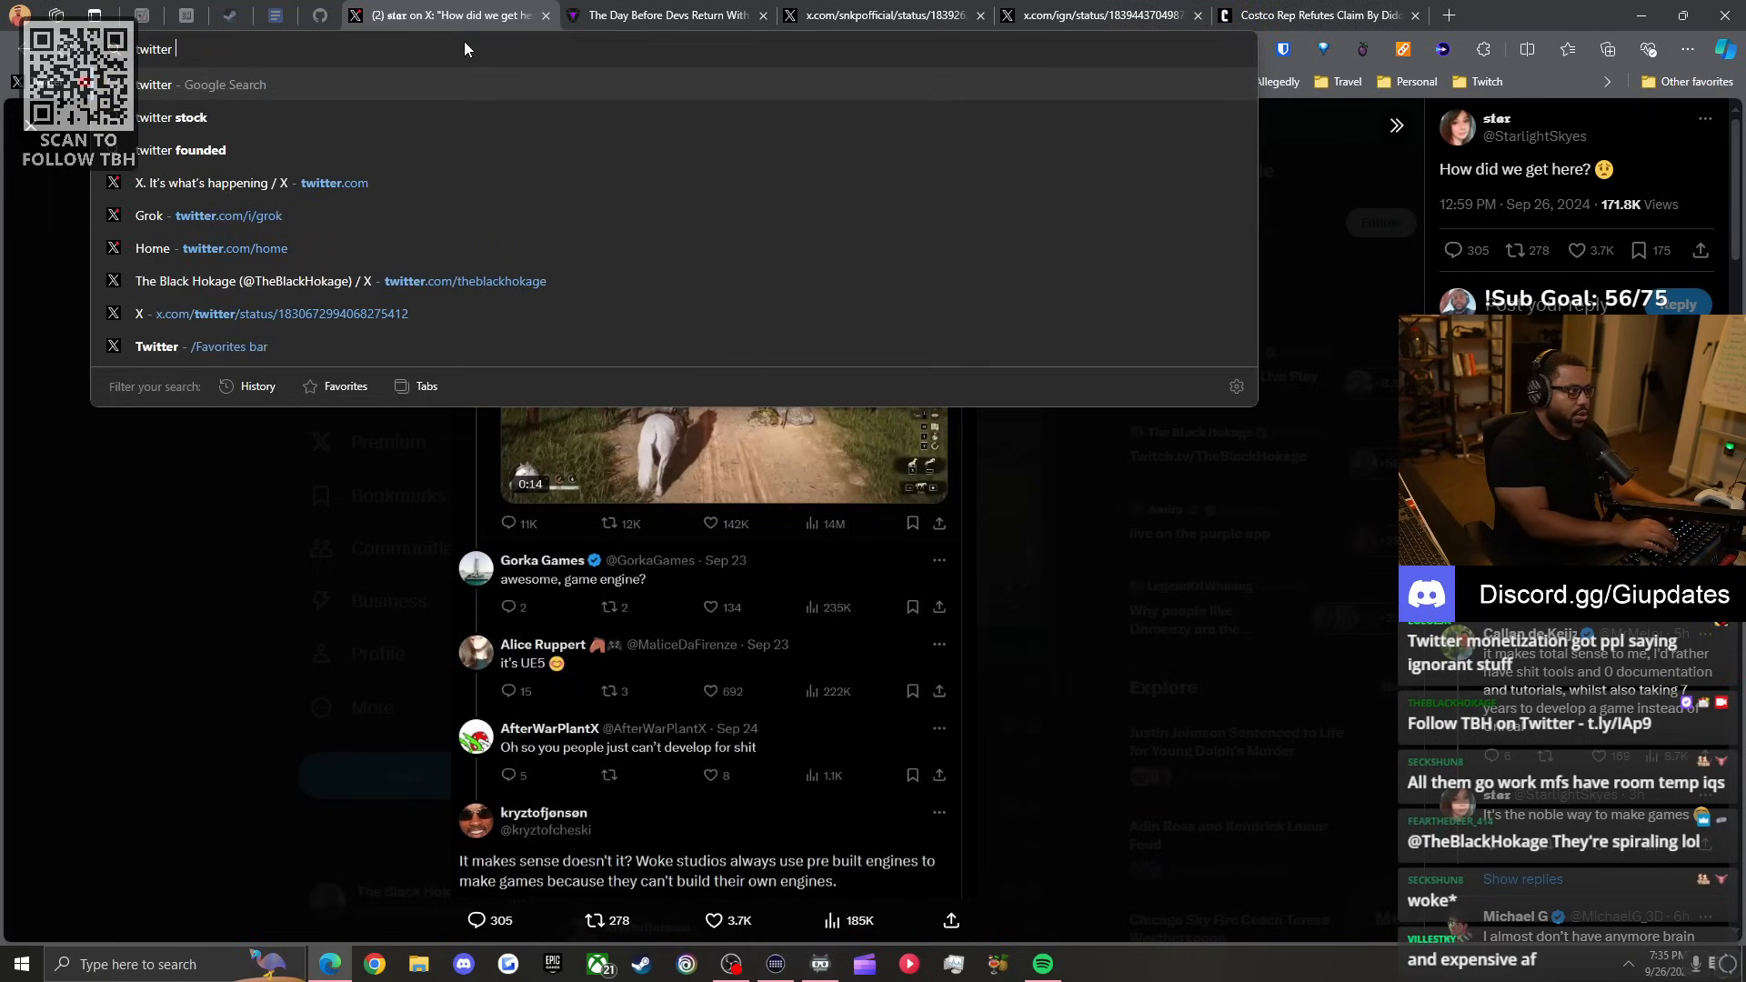
pyautogui.write(' adver')
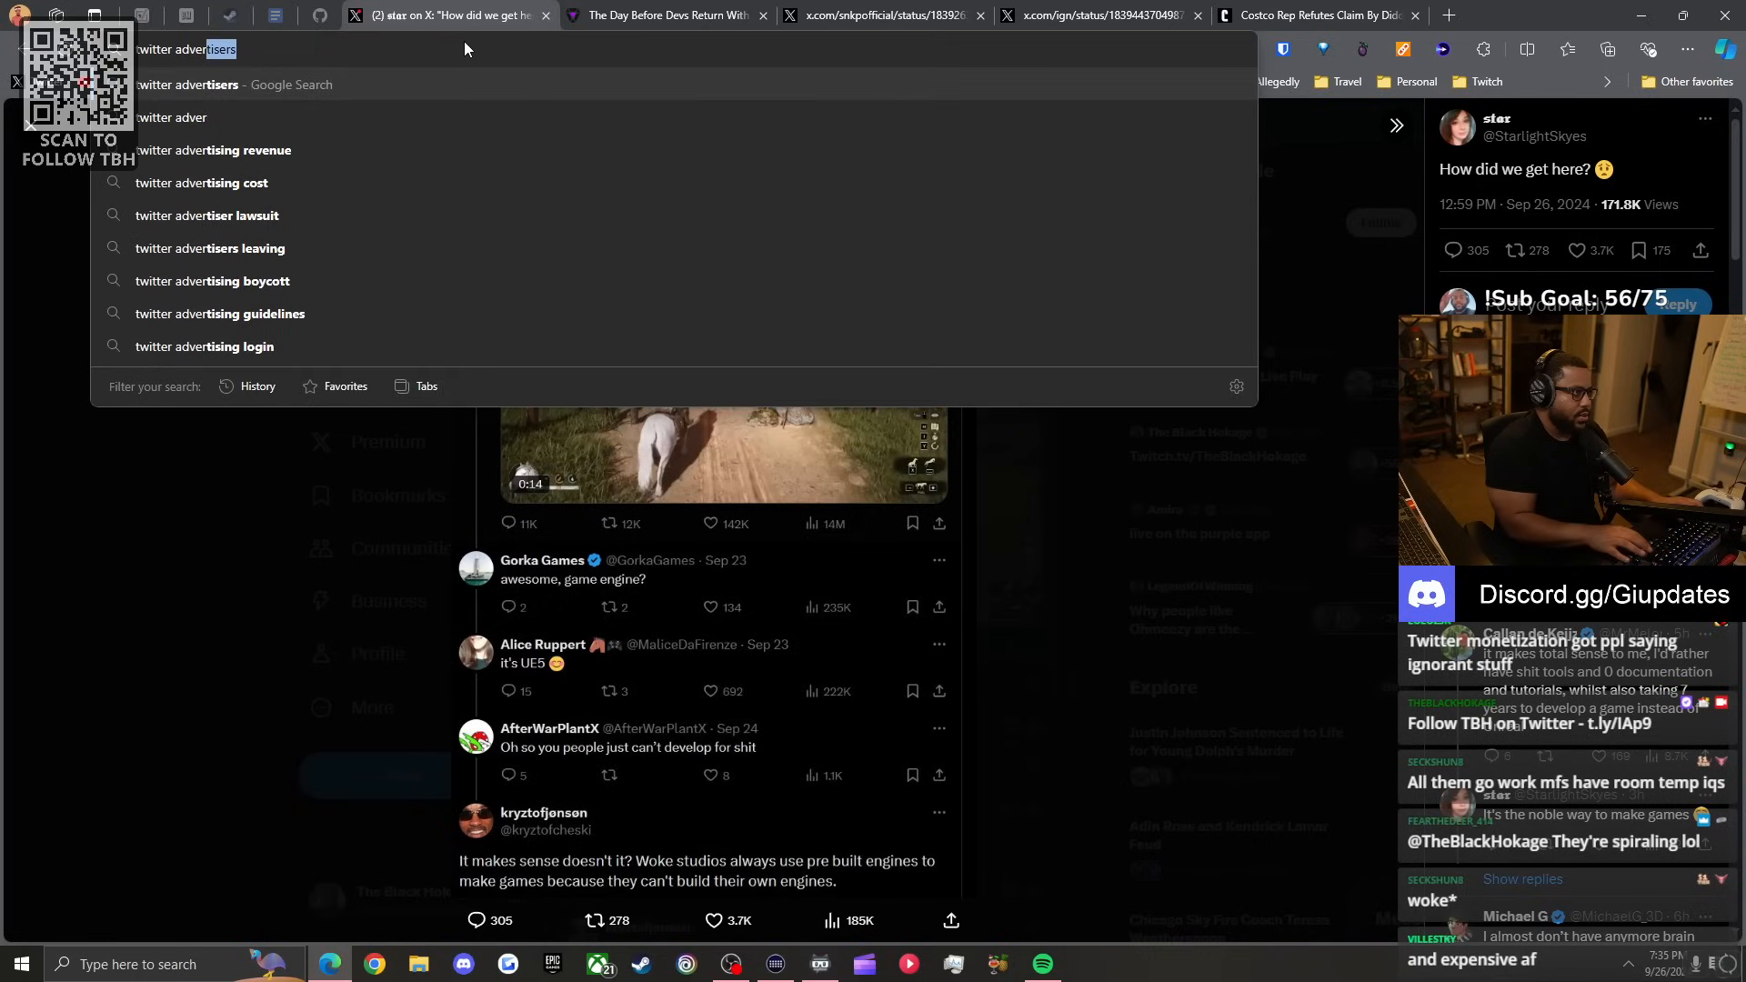
pyautogui.write('tisers revenu')
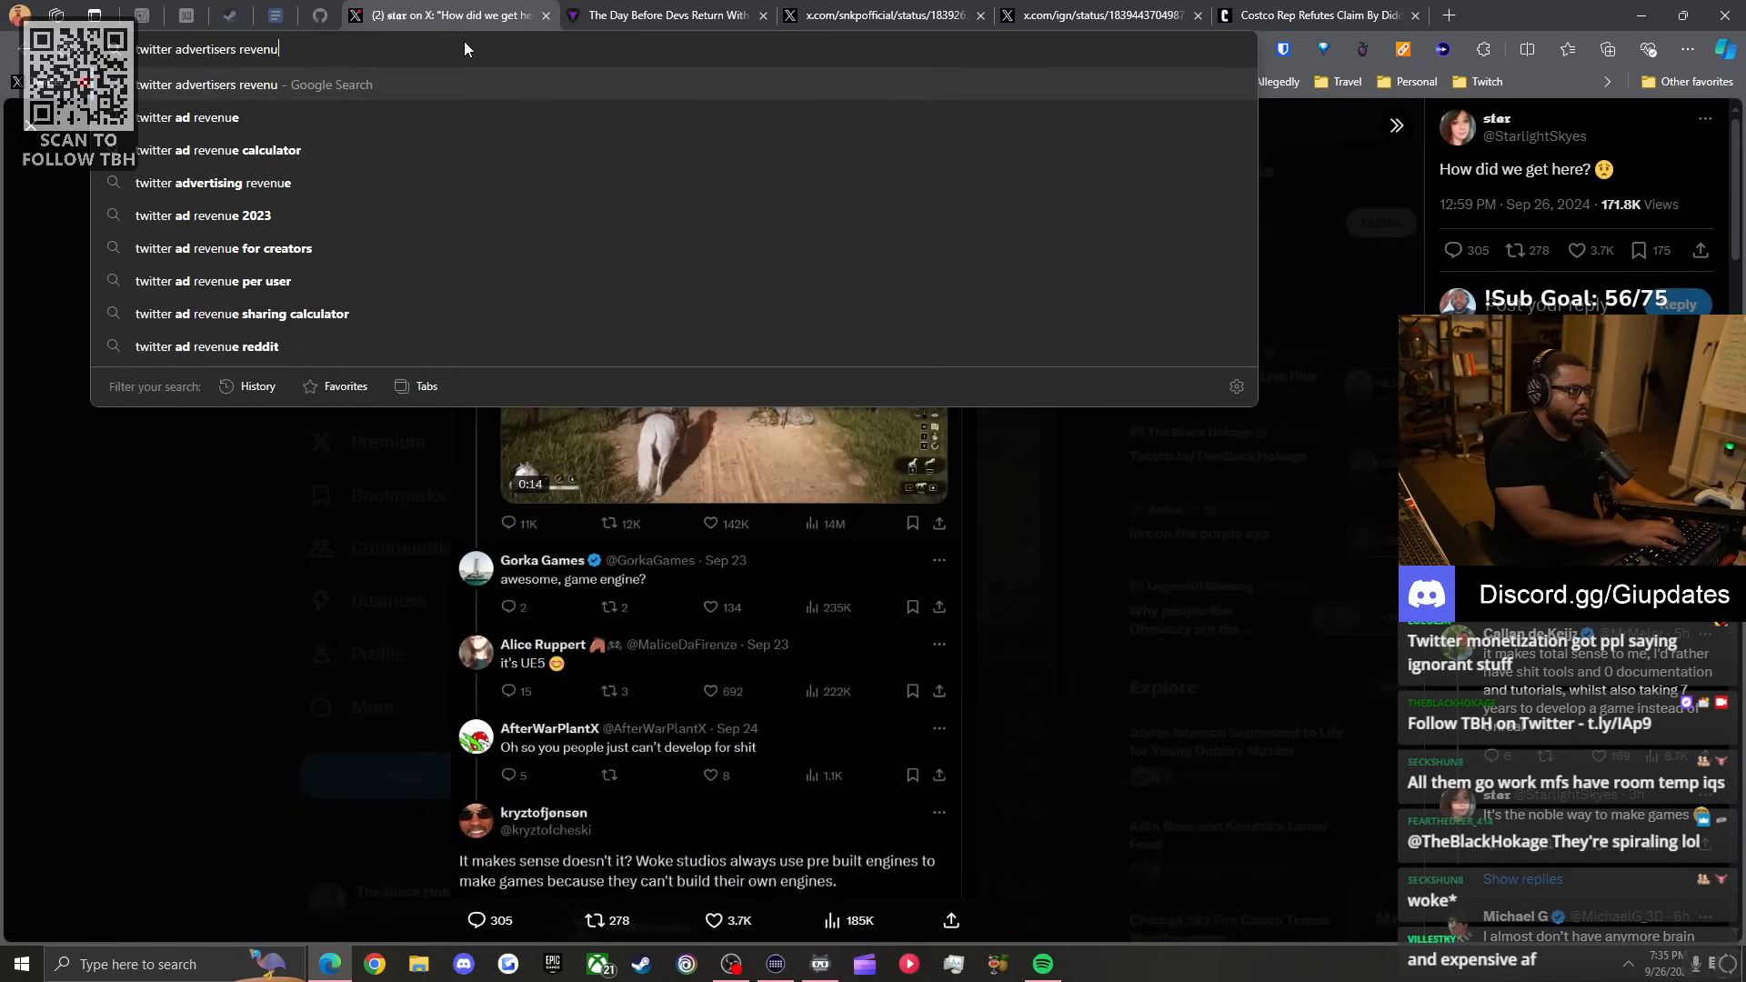
pyautogui.write('e due')
pyautogui.press('Return')
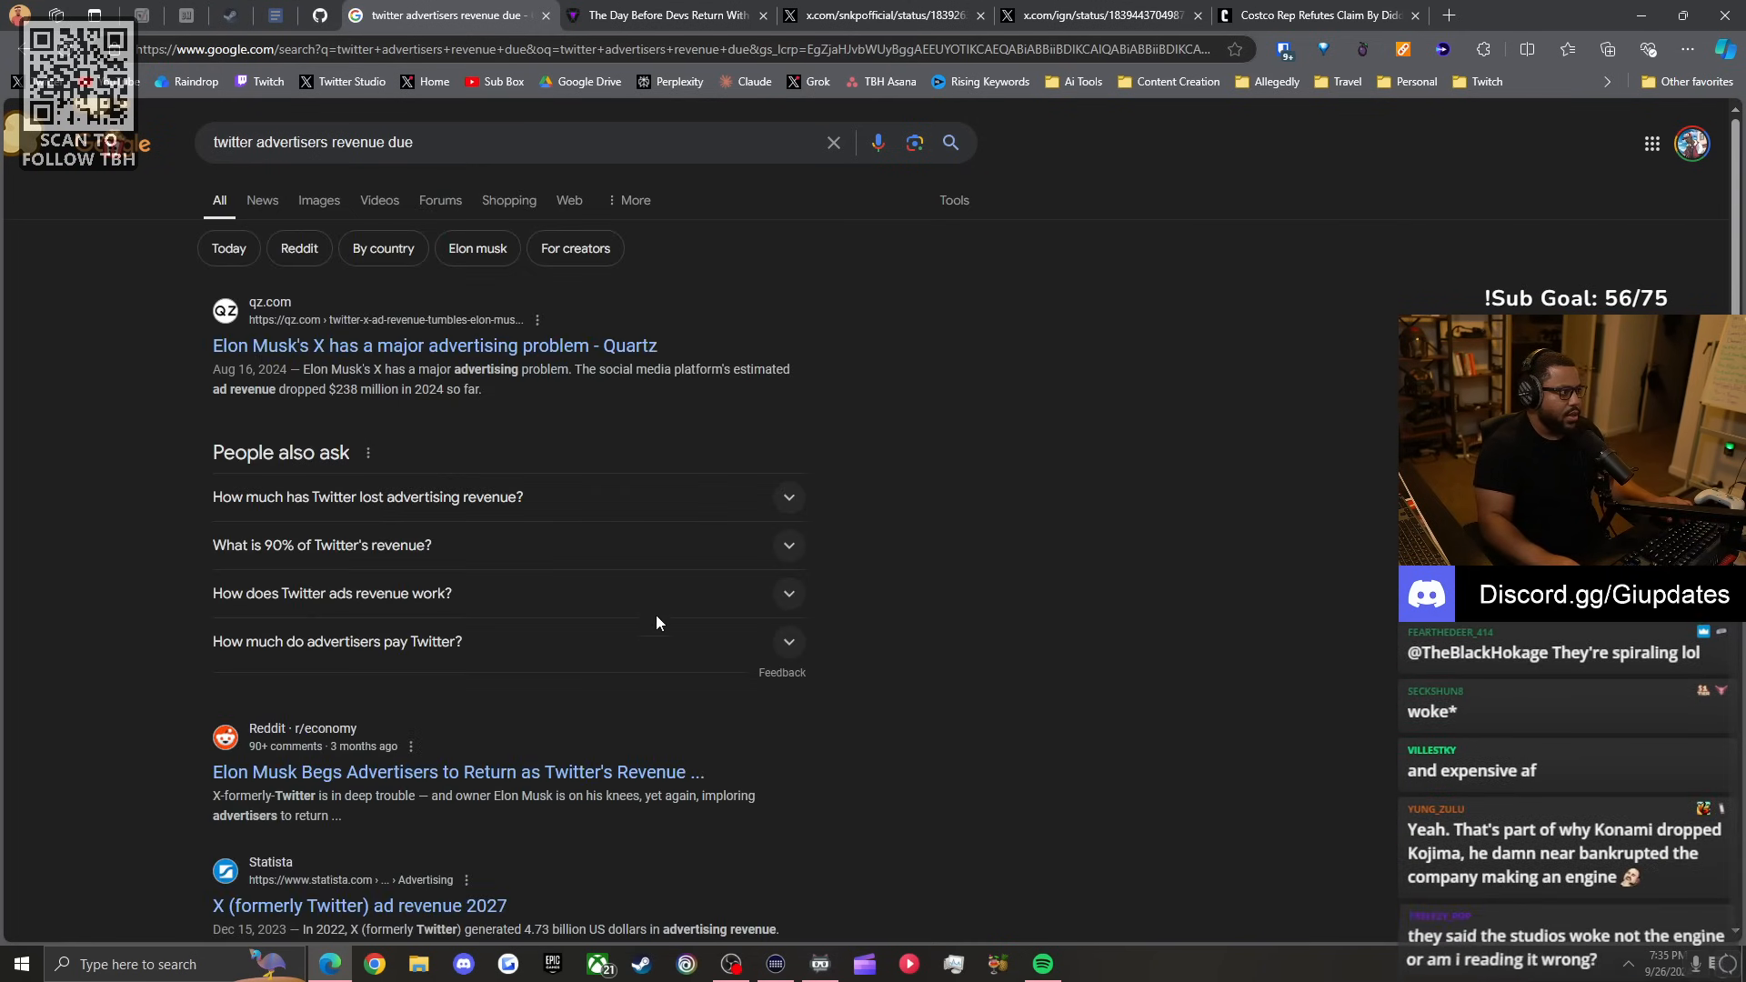
# Read the Quartz result 'Elon Musk's X has a major advertising problem'.
pyautogui.click(437, 345)
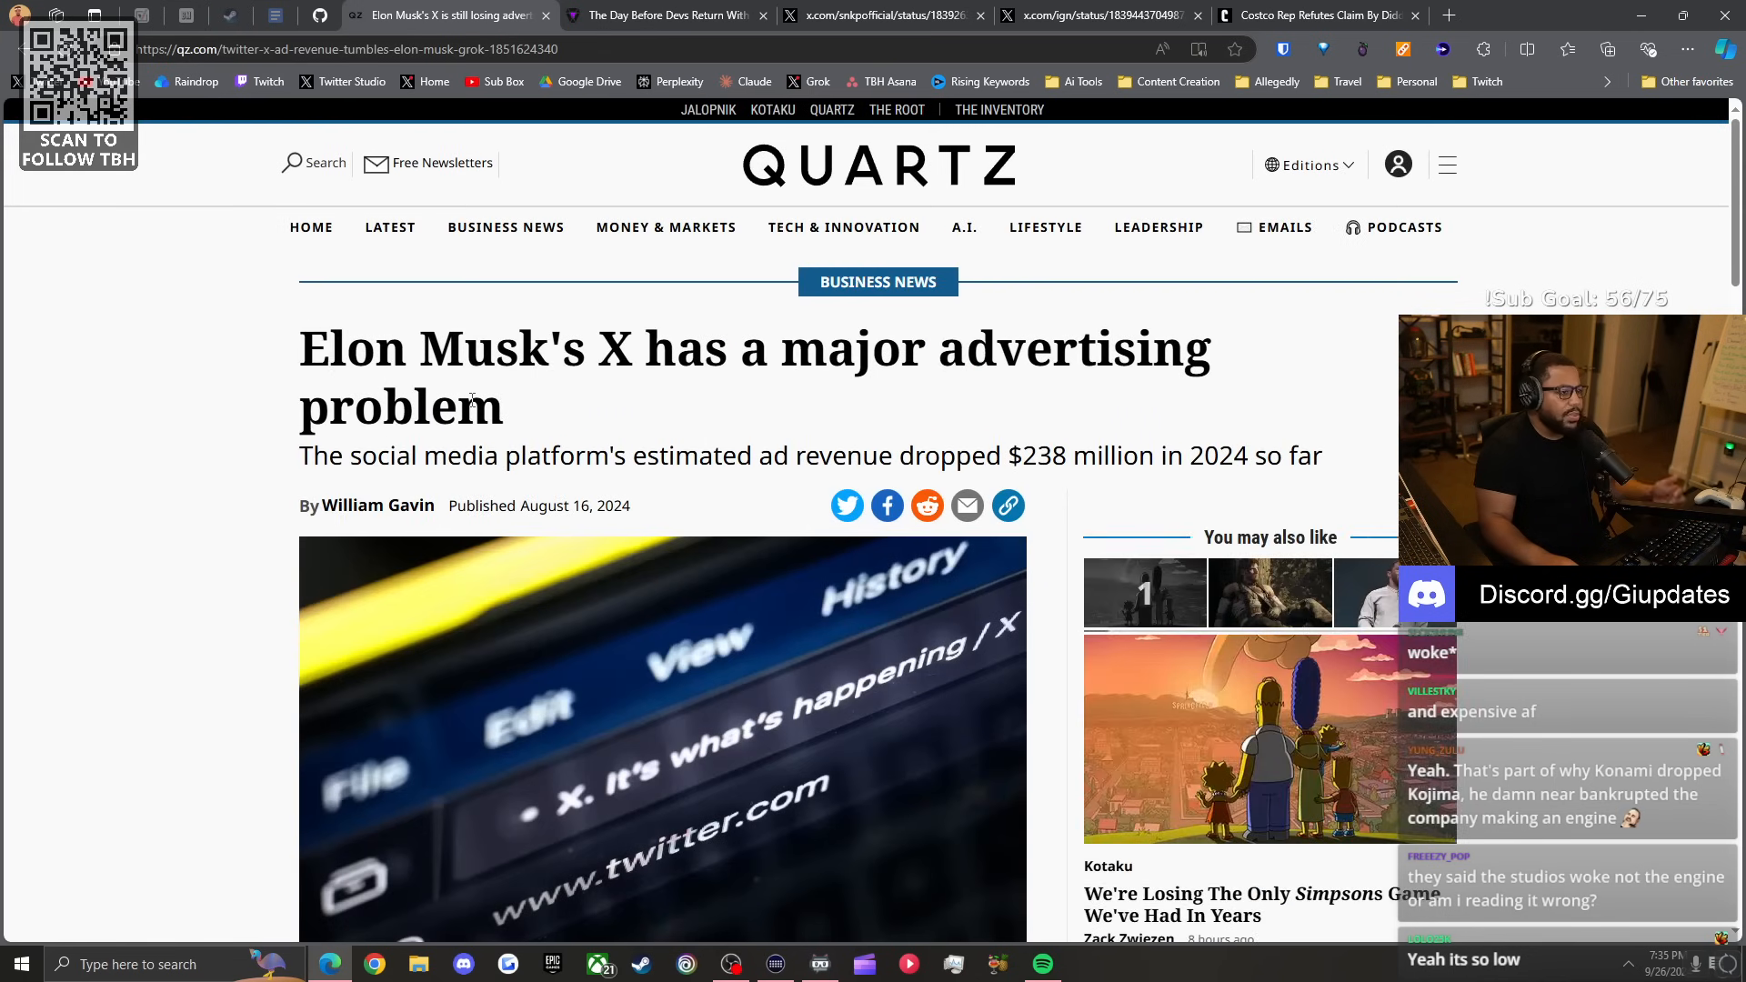
pyautogui.scroll(-1, 1044, 434)
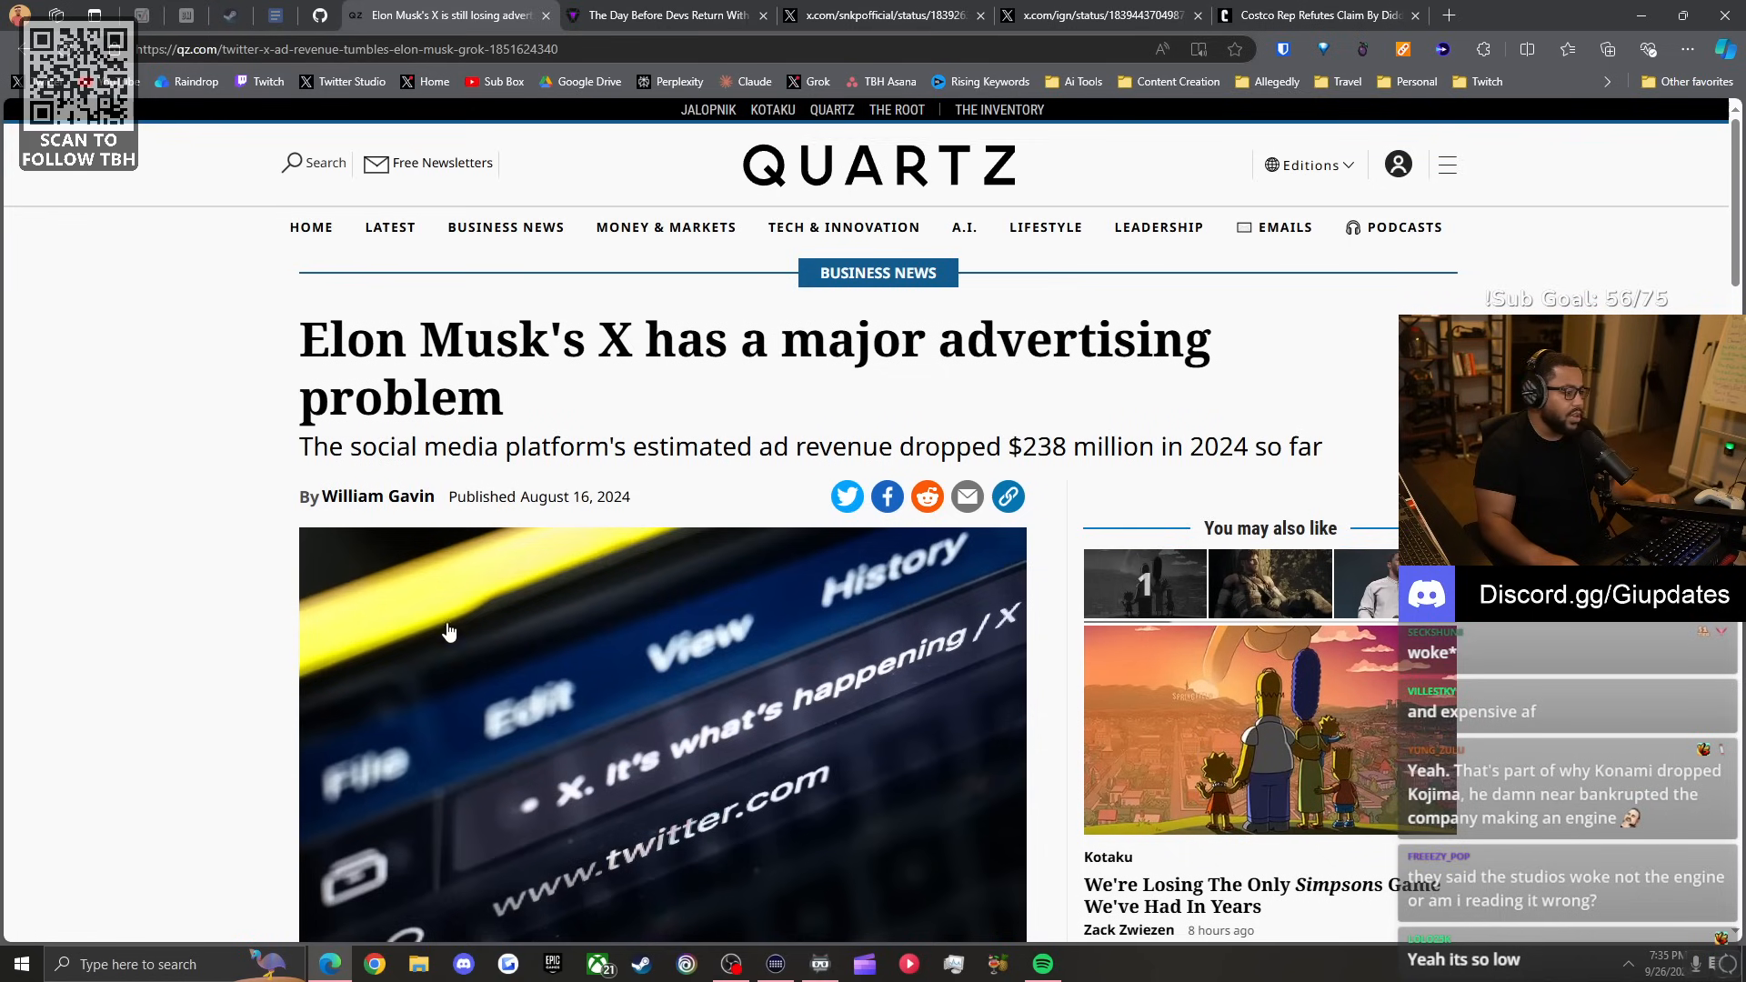
pyautogui.scroll(-5, 444, 654)
pyautogui.scroll(-3, 424, 584)
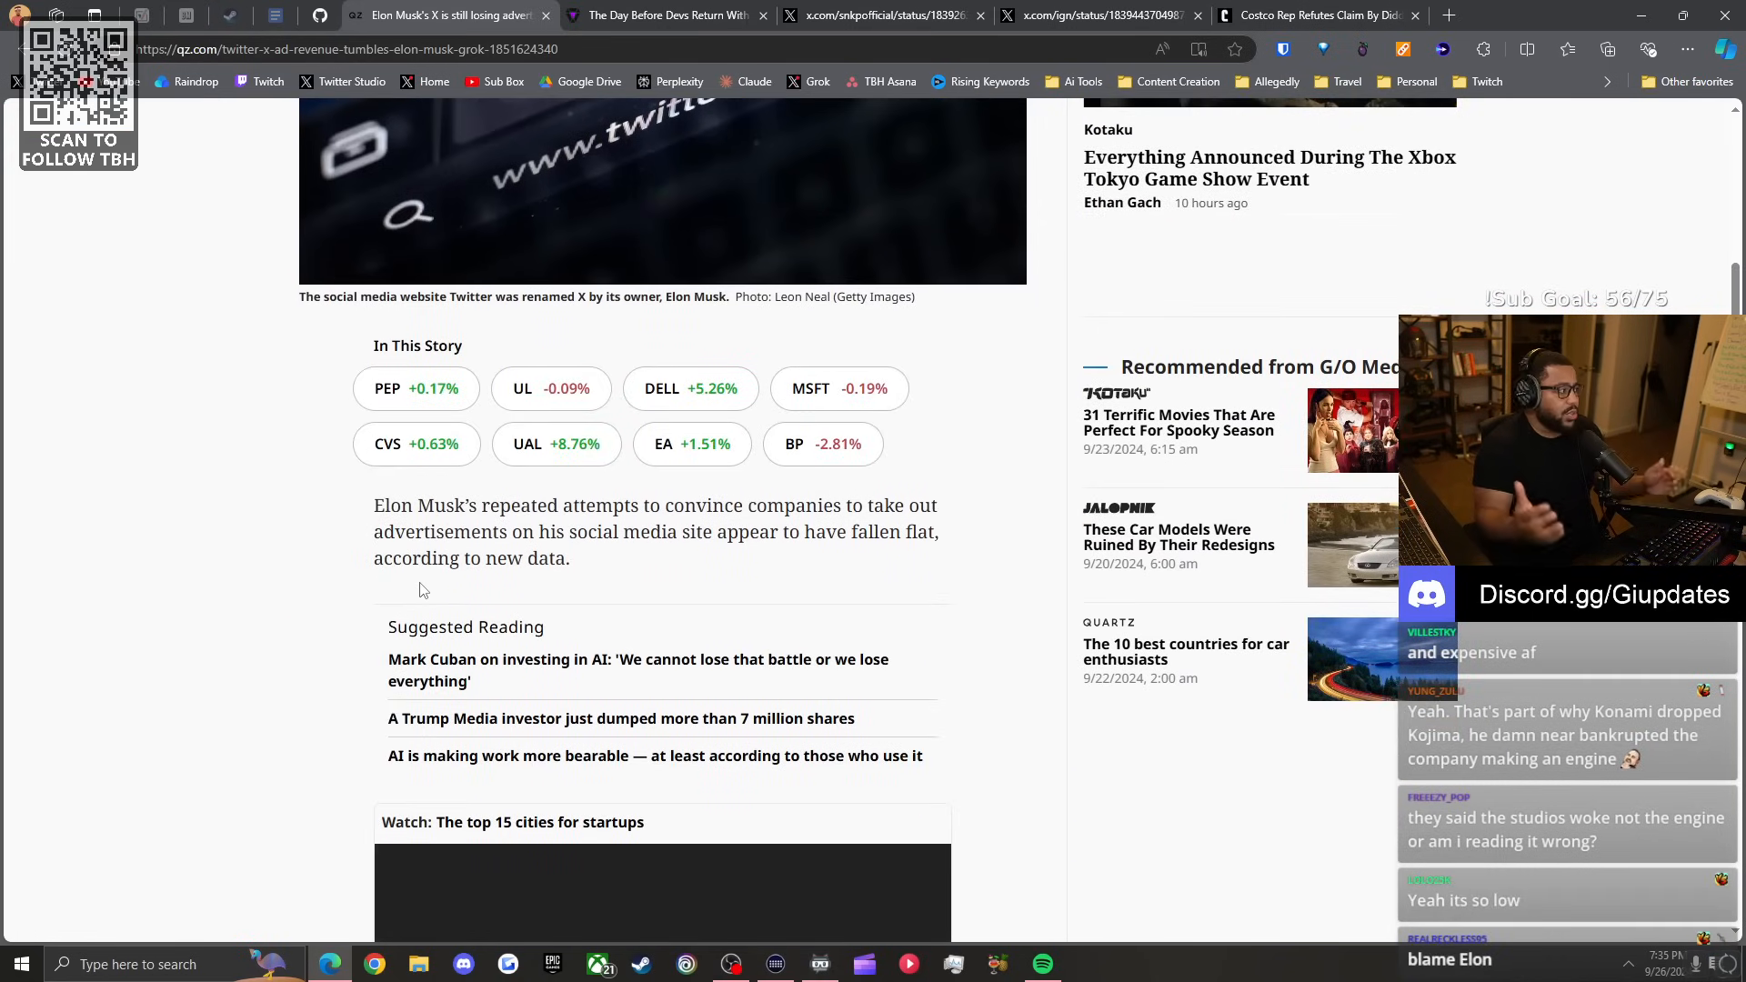
pyautogui.scroll(2, 424, 590)
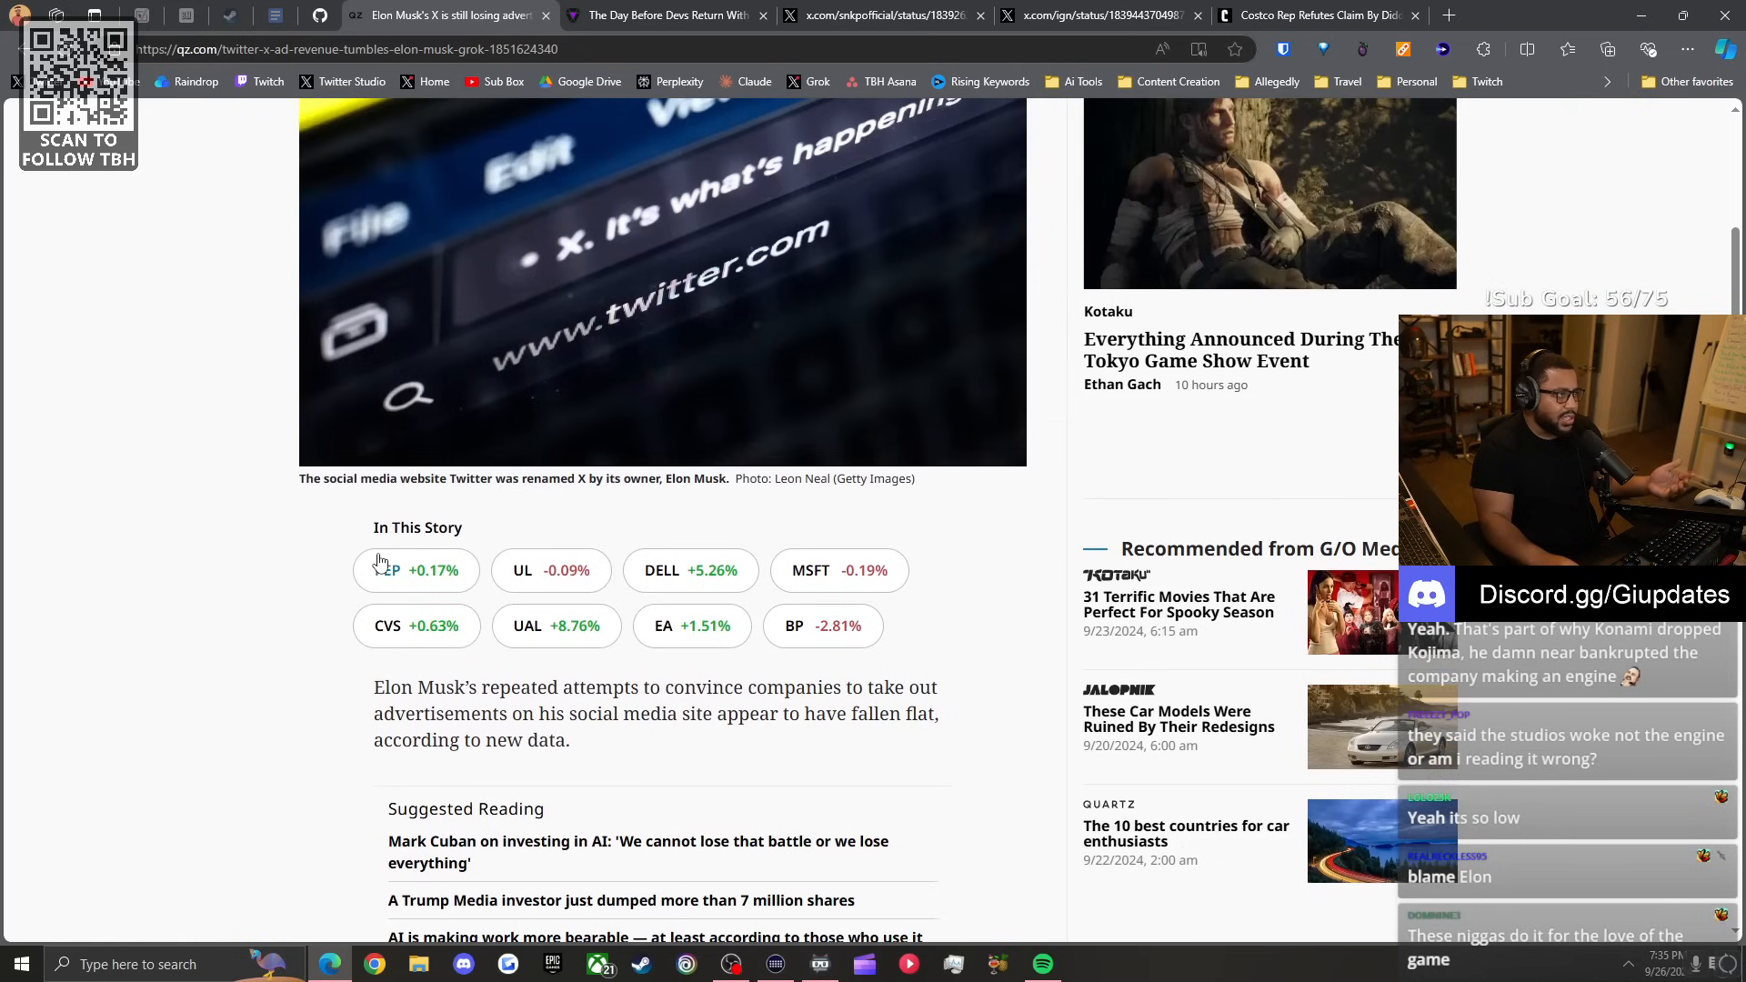
pyautogui.scroll(5, 362, 446)
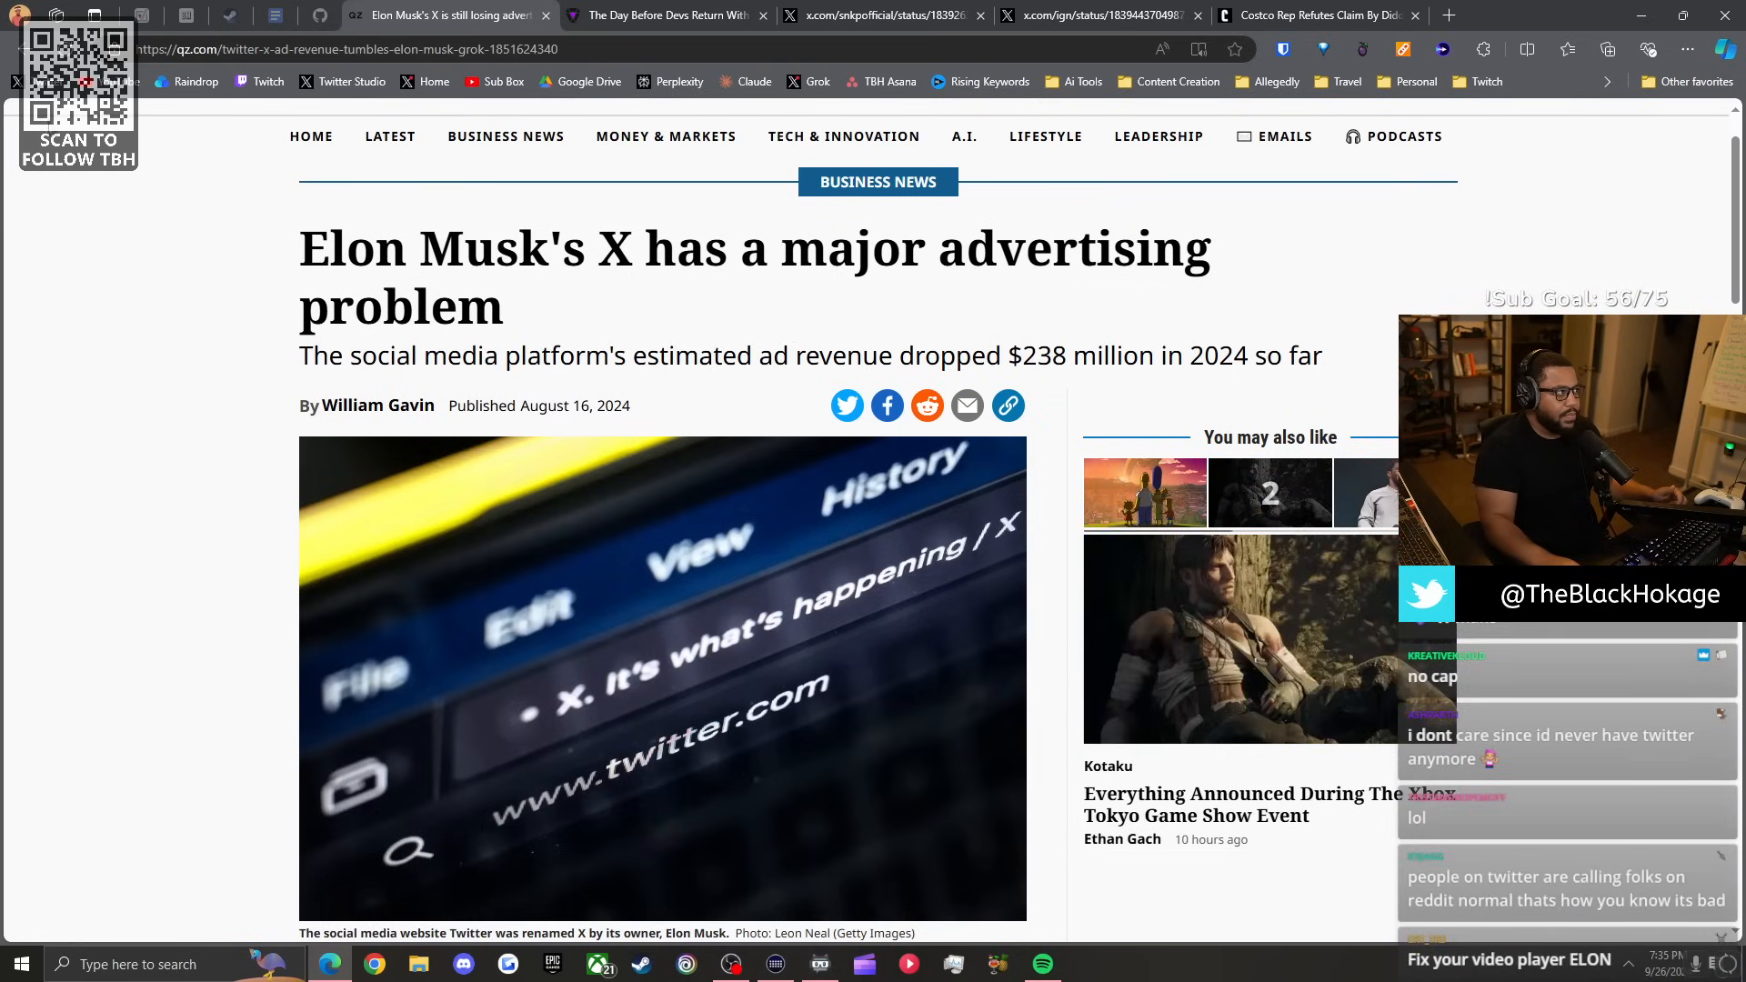
# From X notifications, reach The Shogun's quote of the Costco post via its quotes list.
pyautogui.hotkey('alt', 'Left')
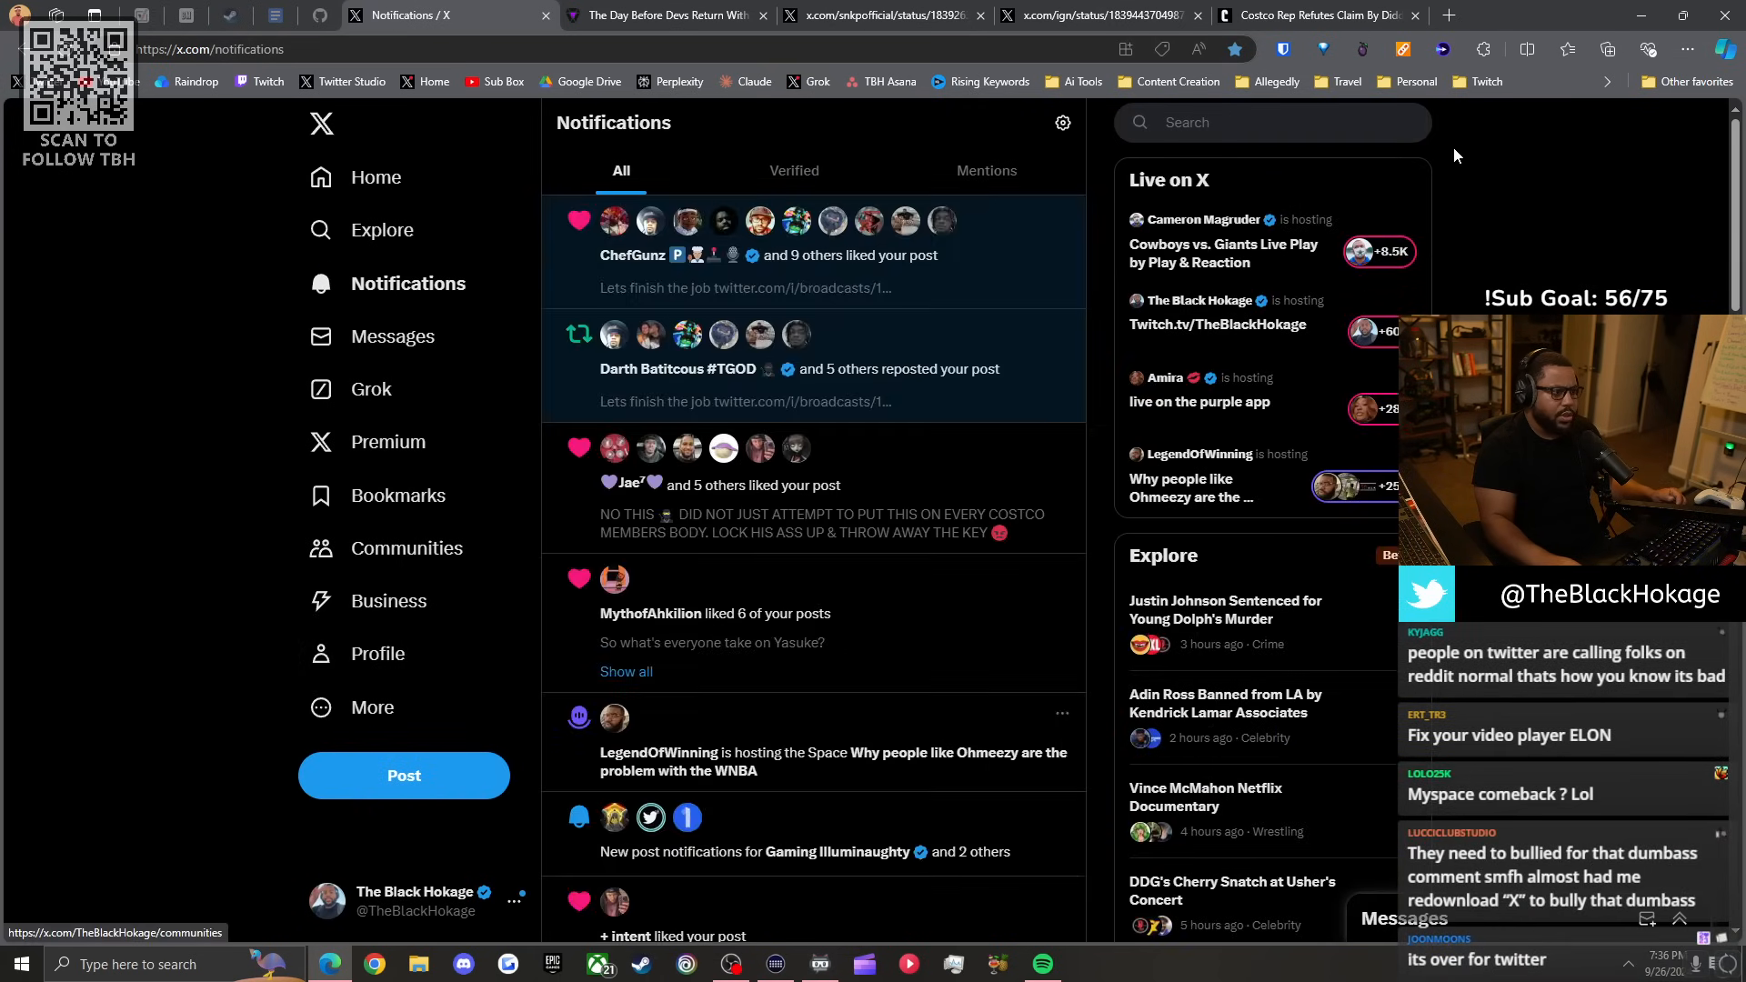
pyautogui.click(914, 518)
pyautogui.scroll(-3, 805, 508)
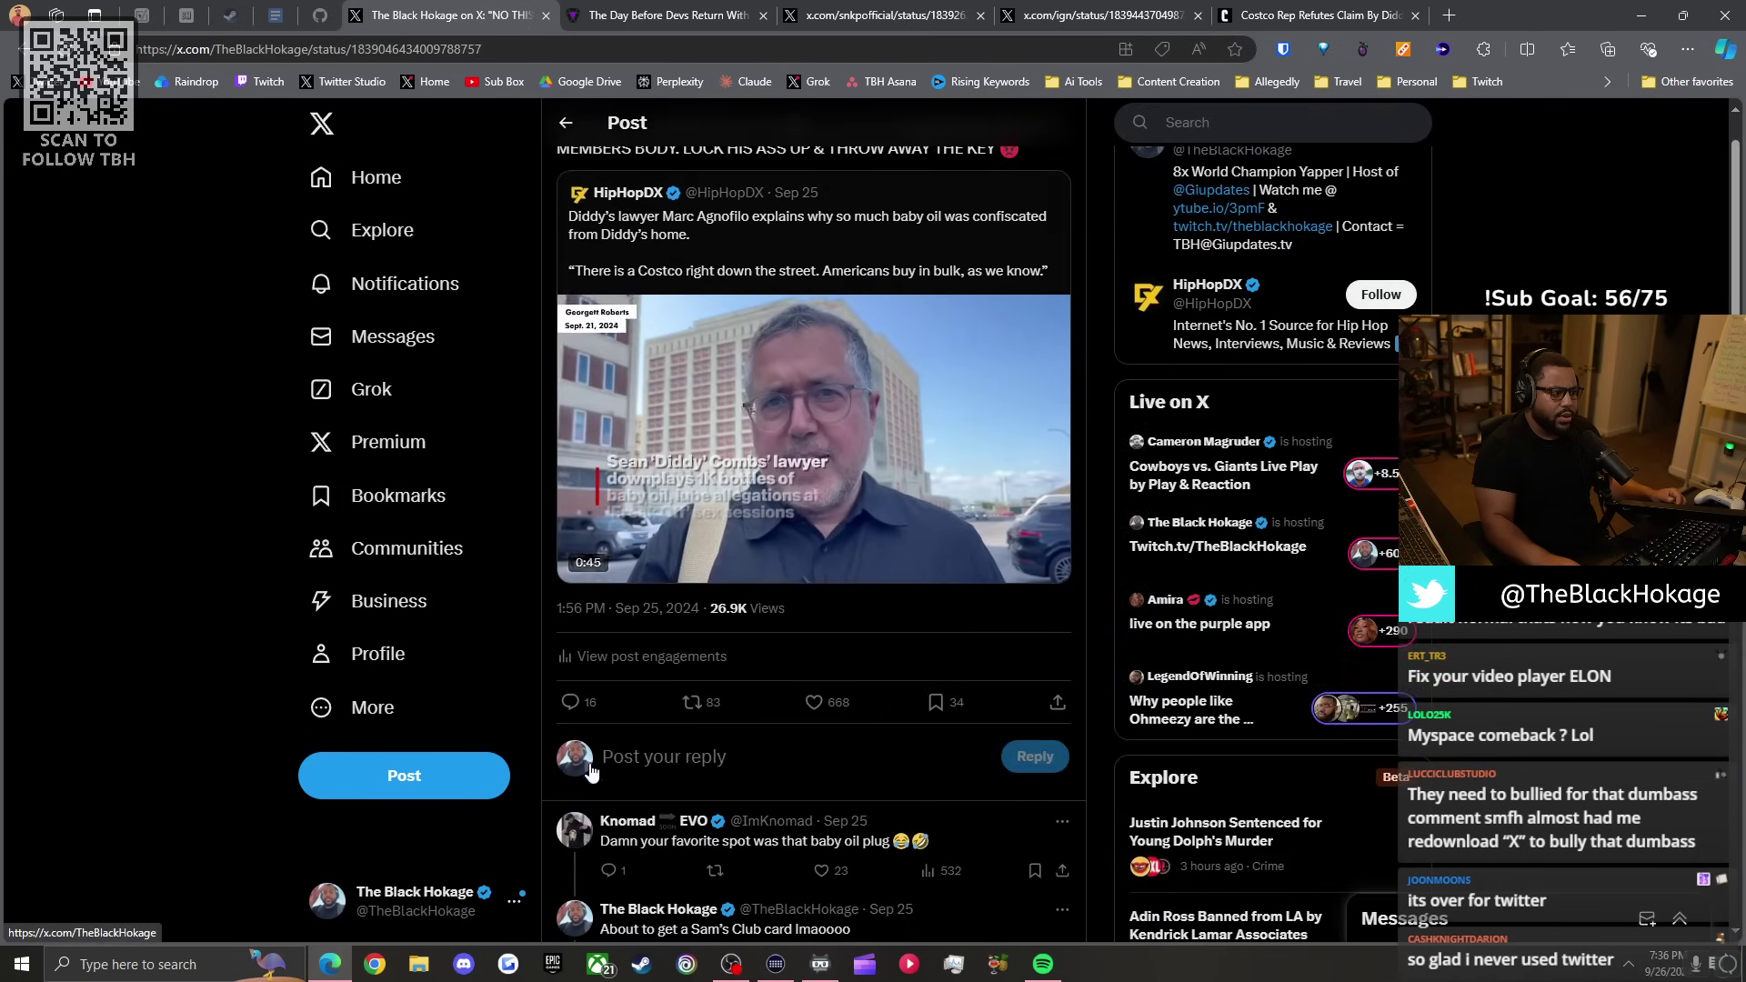
pyautogui.click(629, 662)
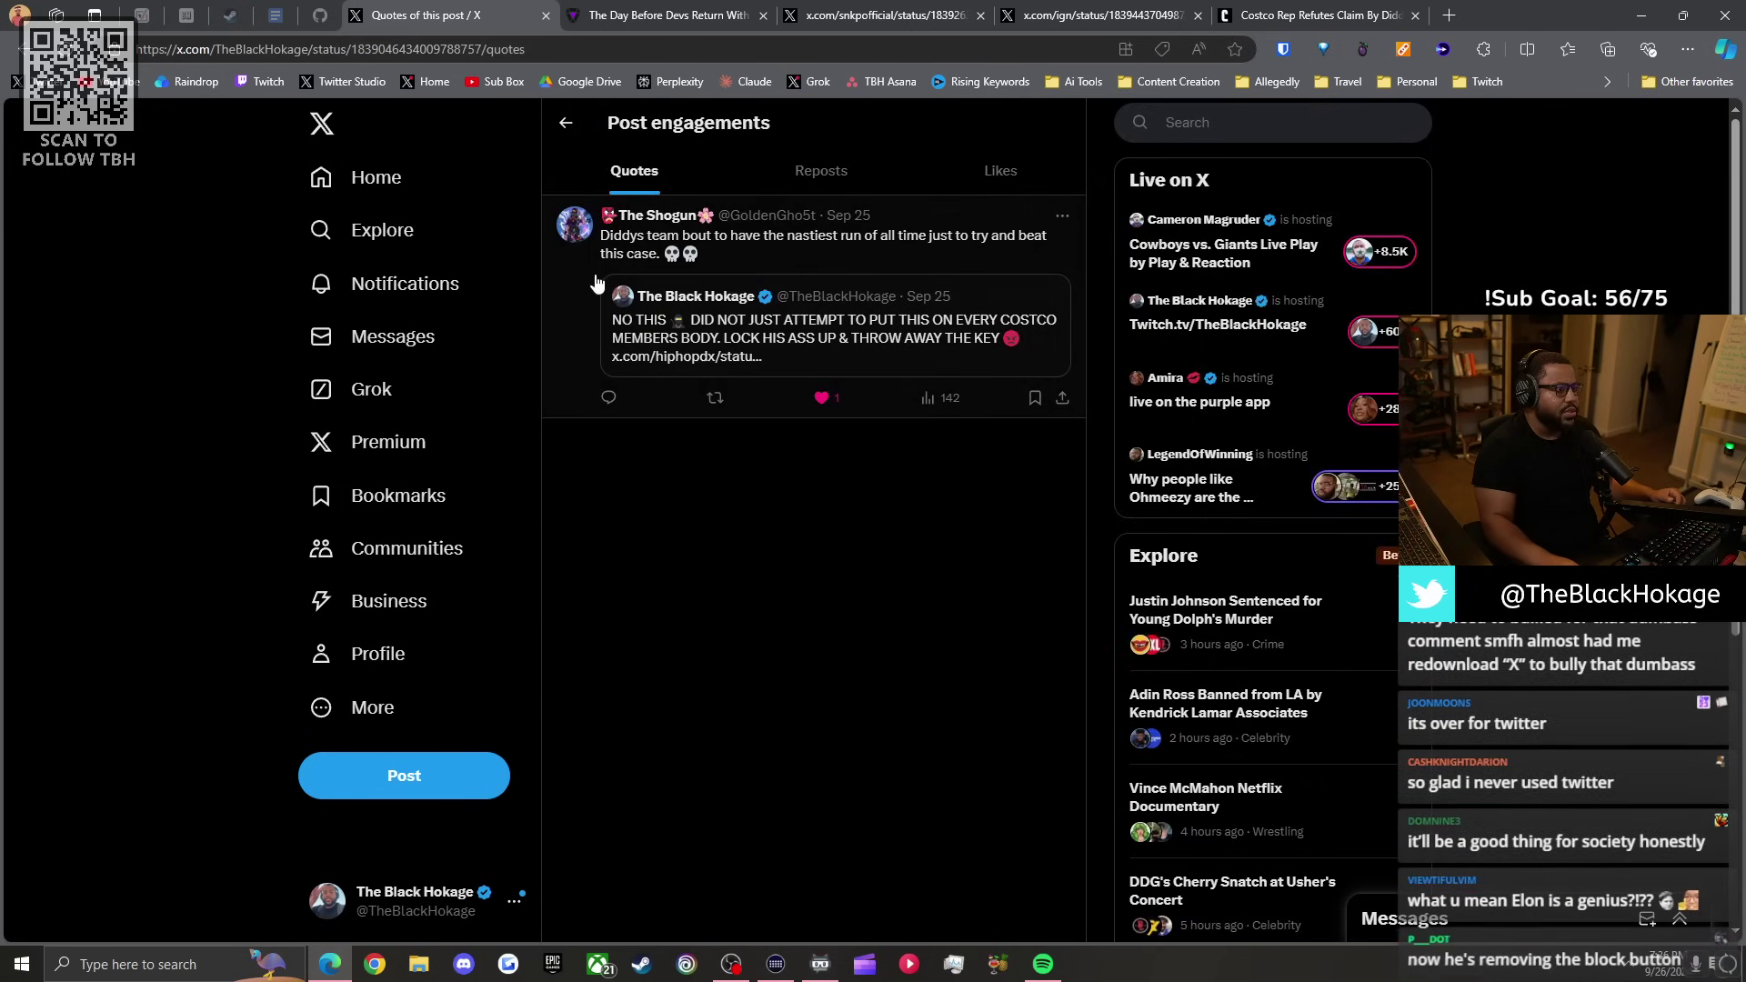
pyautogui.click(597, 284)
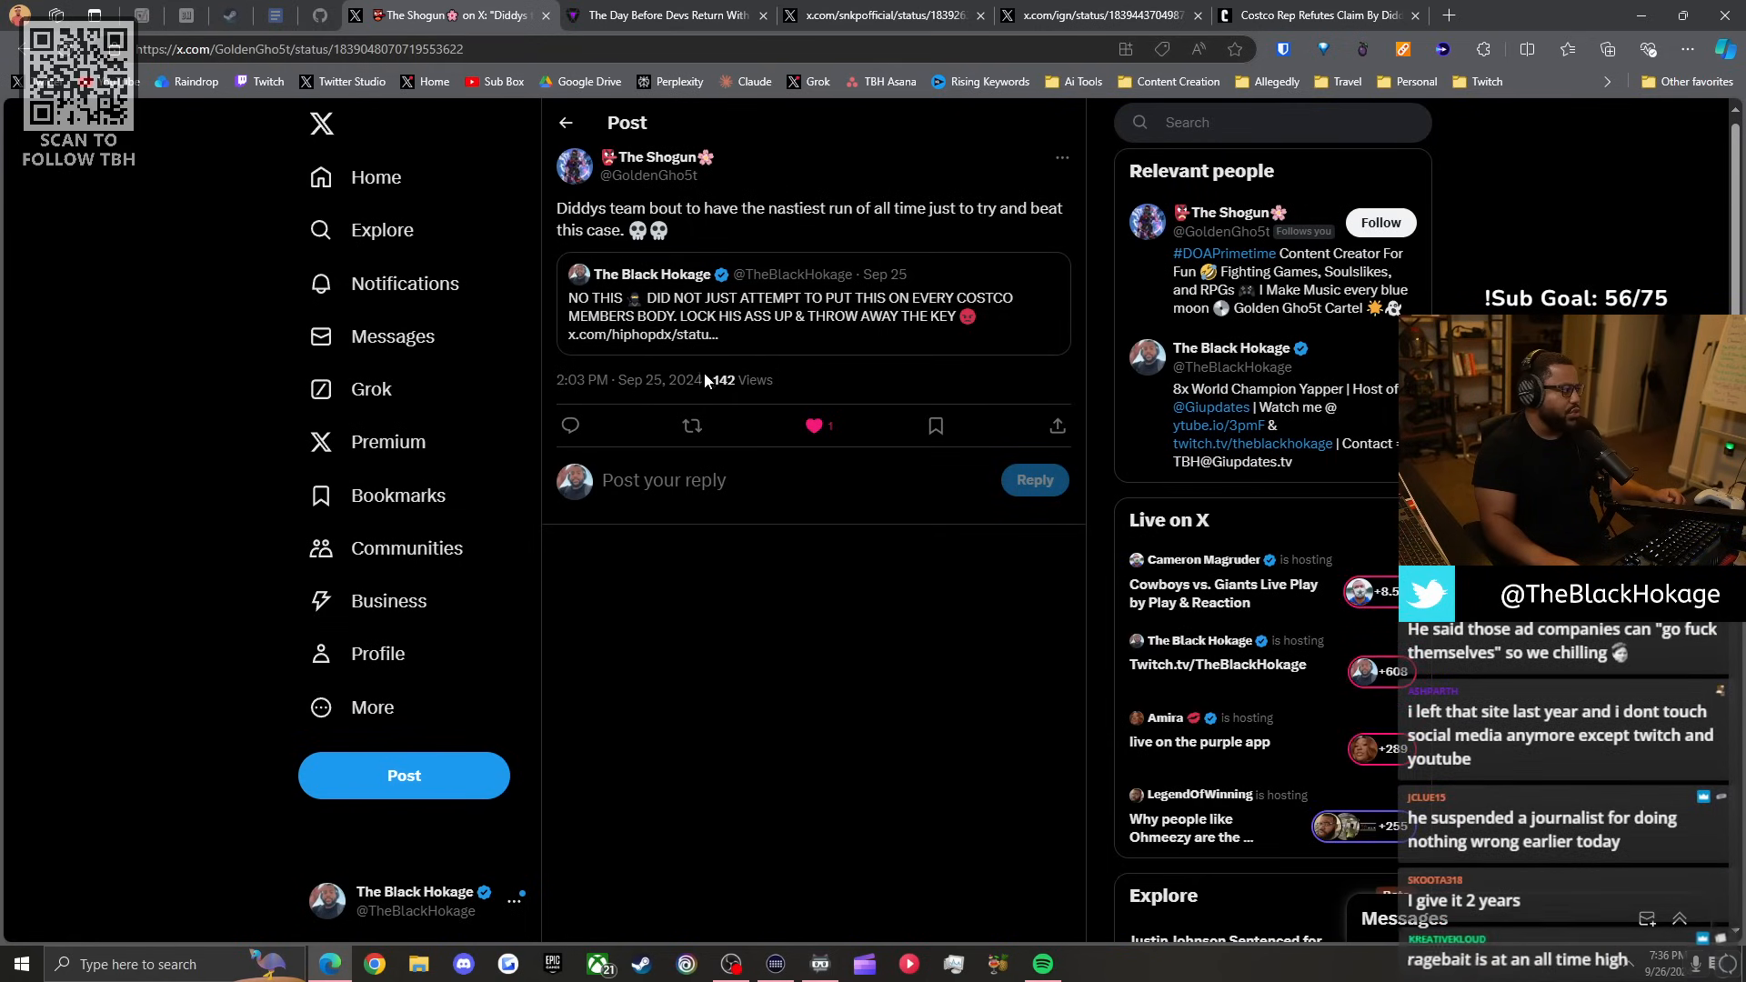
# Check the quote's view count, then open The Black Hokage's quoted Costco post.
pyautogui.moveTo(724, 379); pyautogui.dragTo(732, 379)
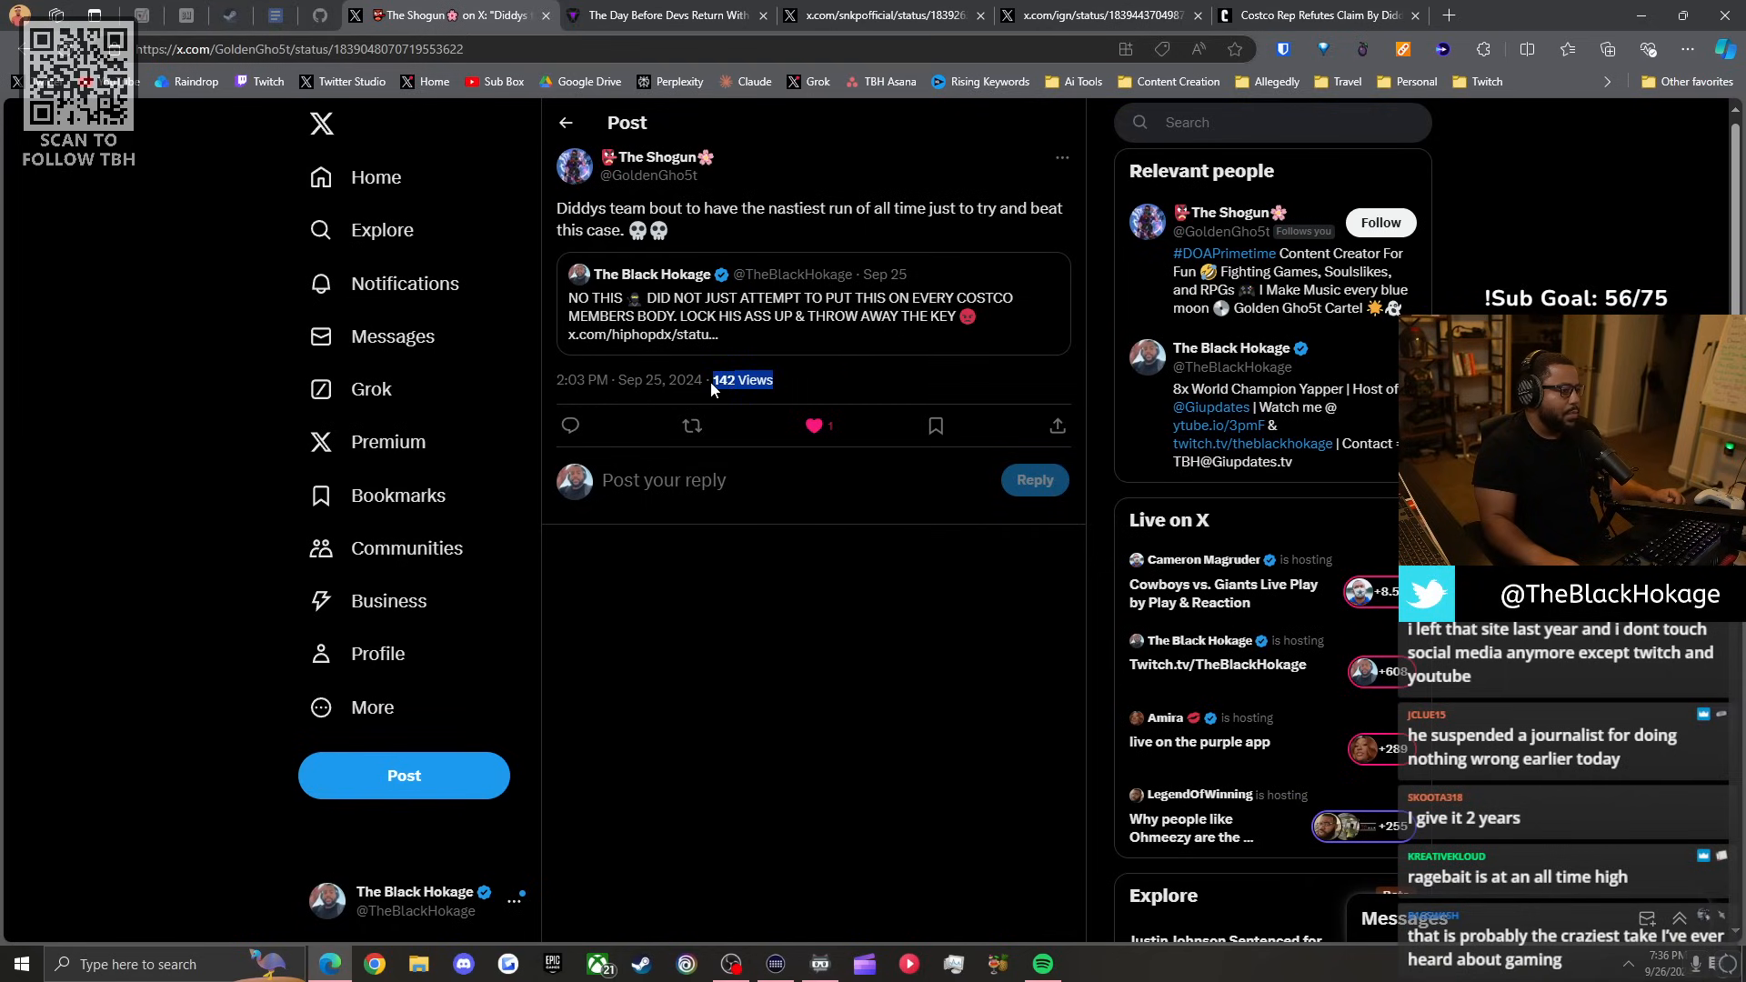
pyautogui.click(711, 381)
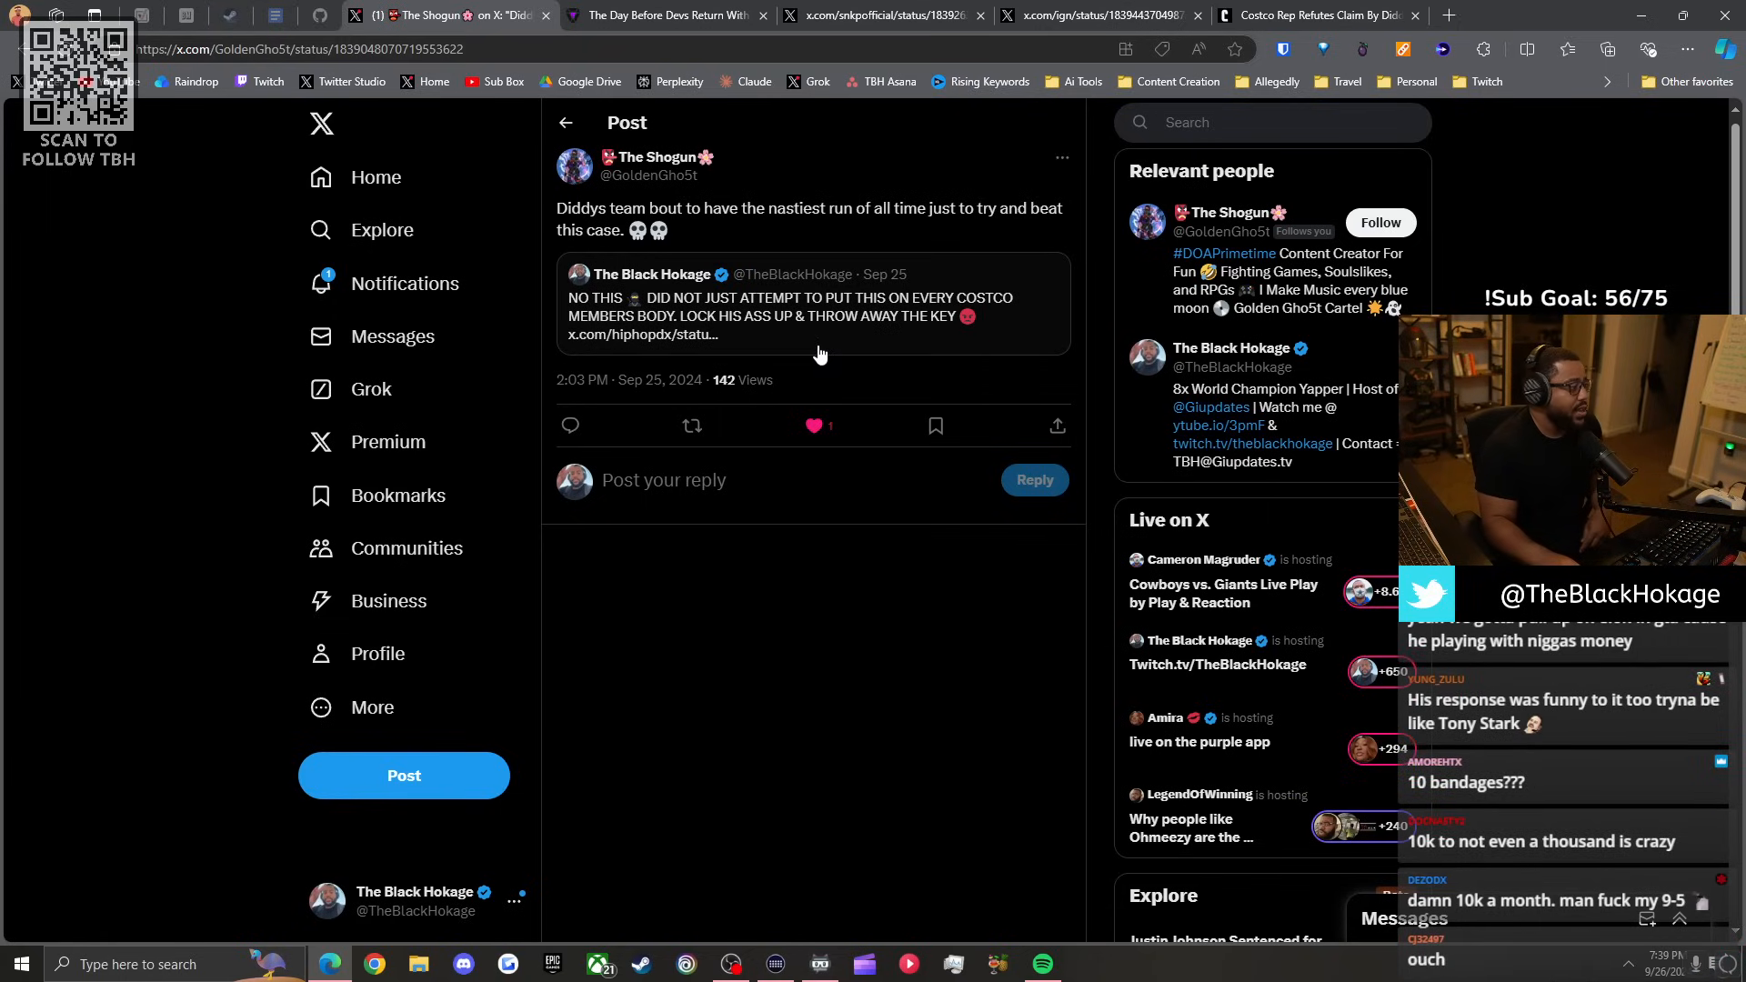
pyautogui.scroll(1, 819, 354)
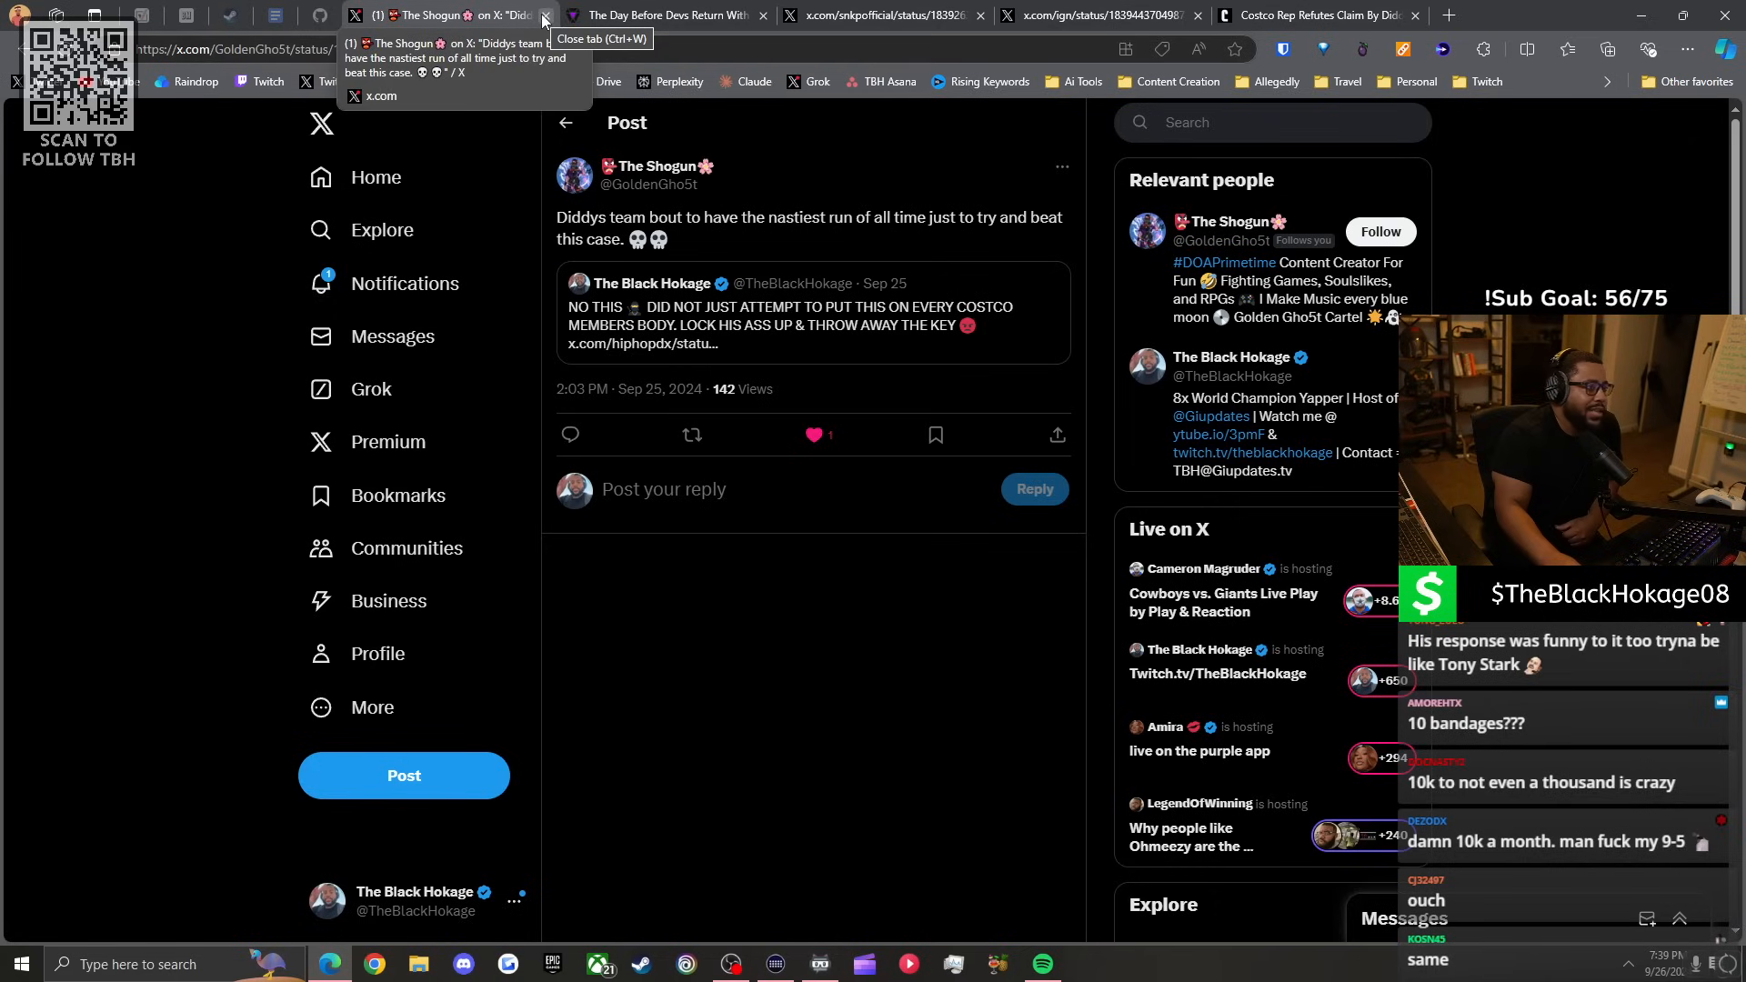
pyautogui.click(701, 296)
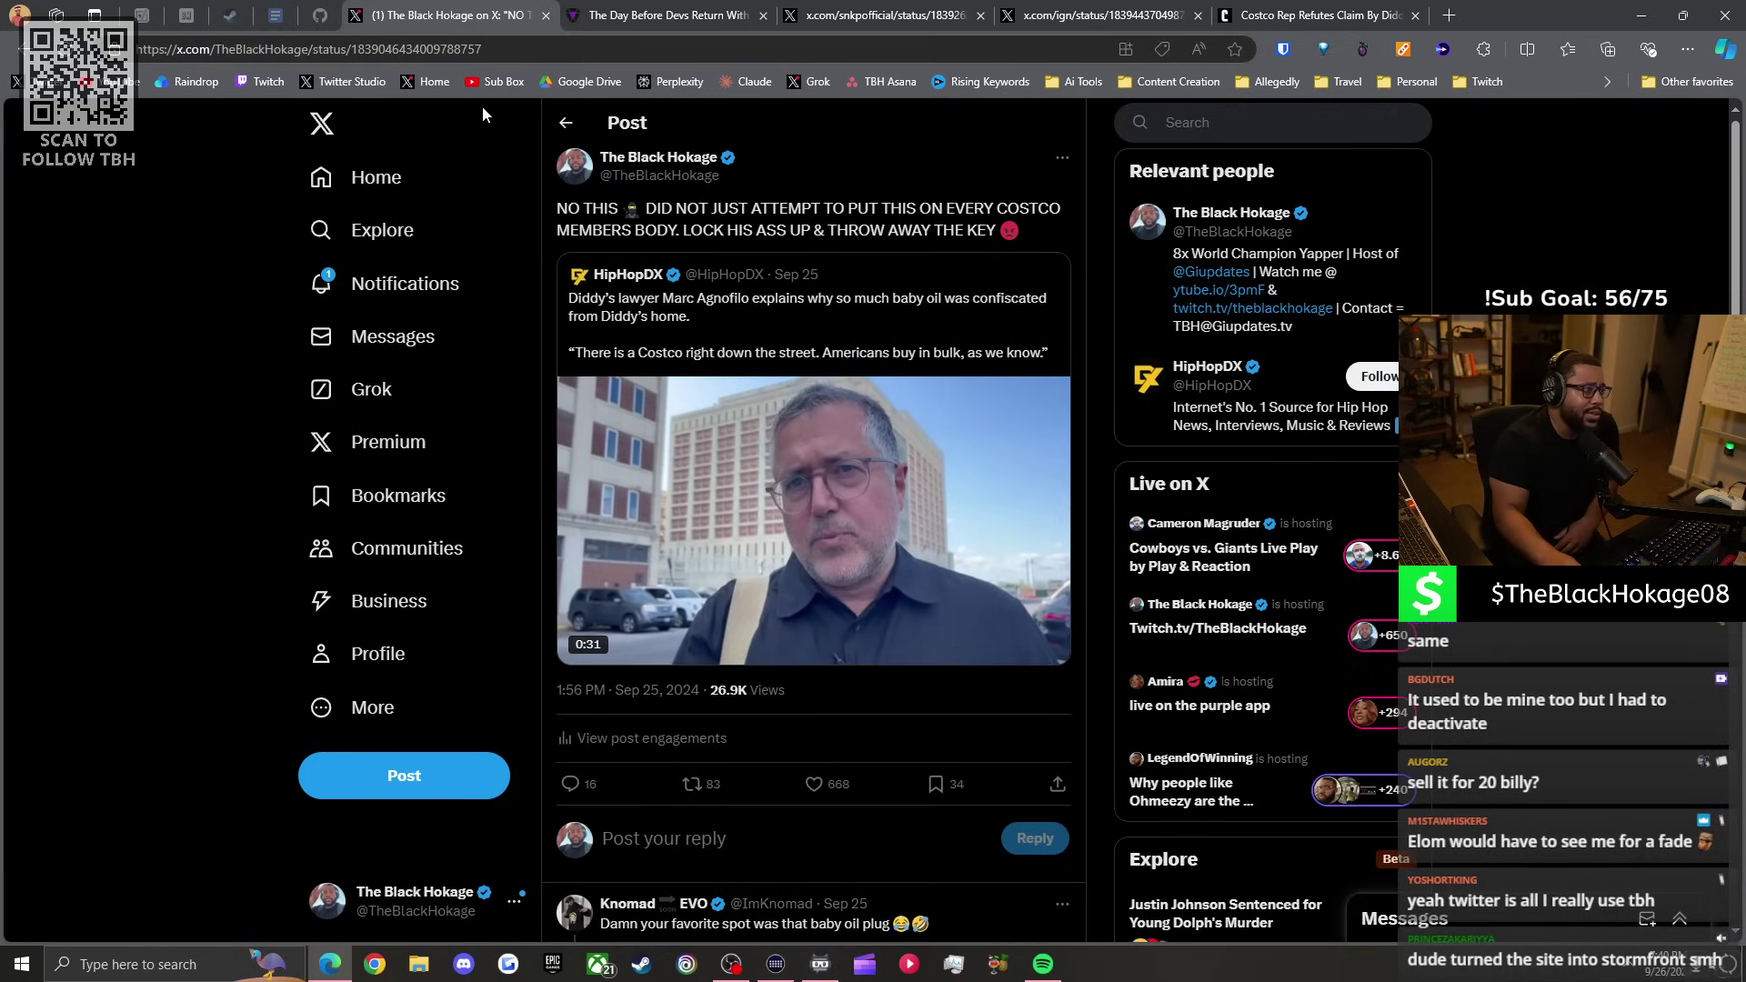
# Bring up Media Studio account analytics for a 3-month range, showing 13.1M impressions.
pyautogui.click(356, 81)
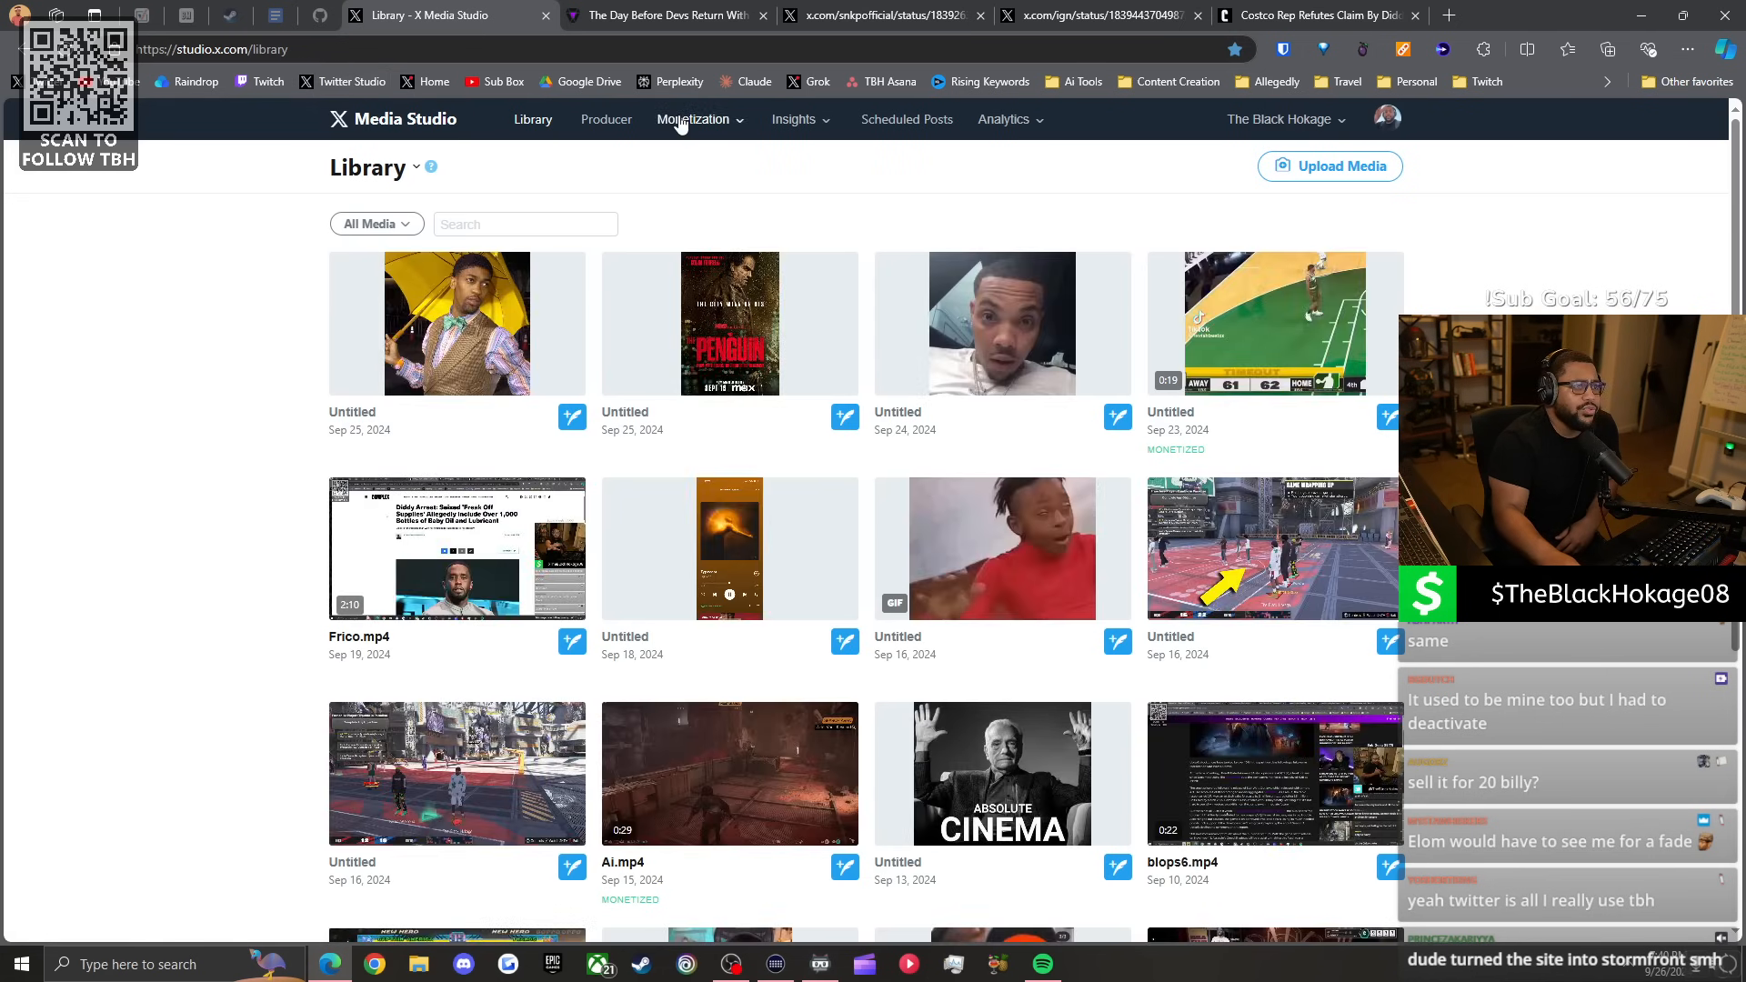
pyautogui.click(1002, 119)
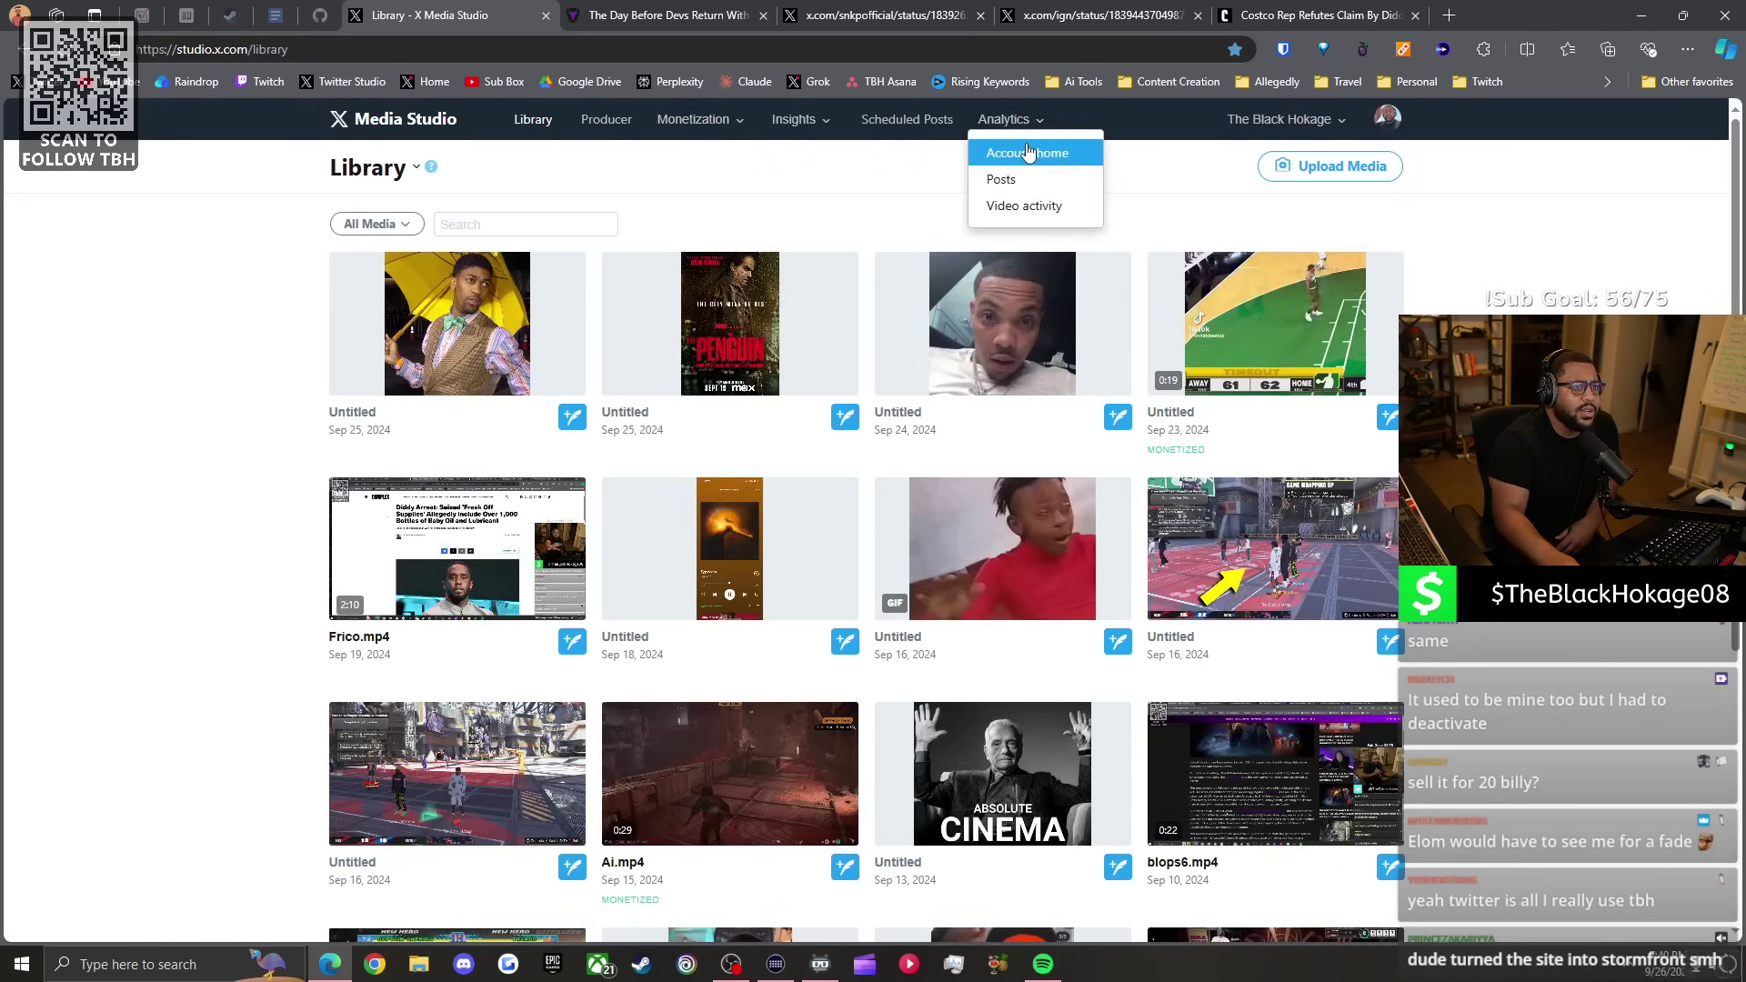
pyautogui.click(1023, 206)
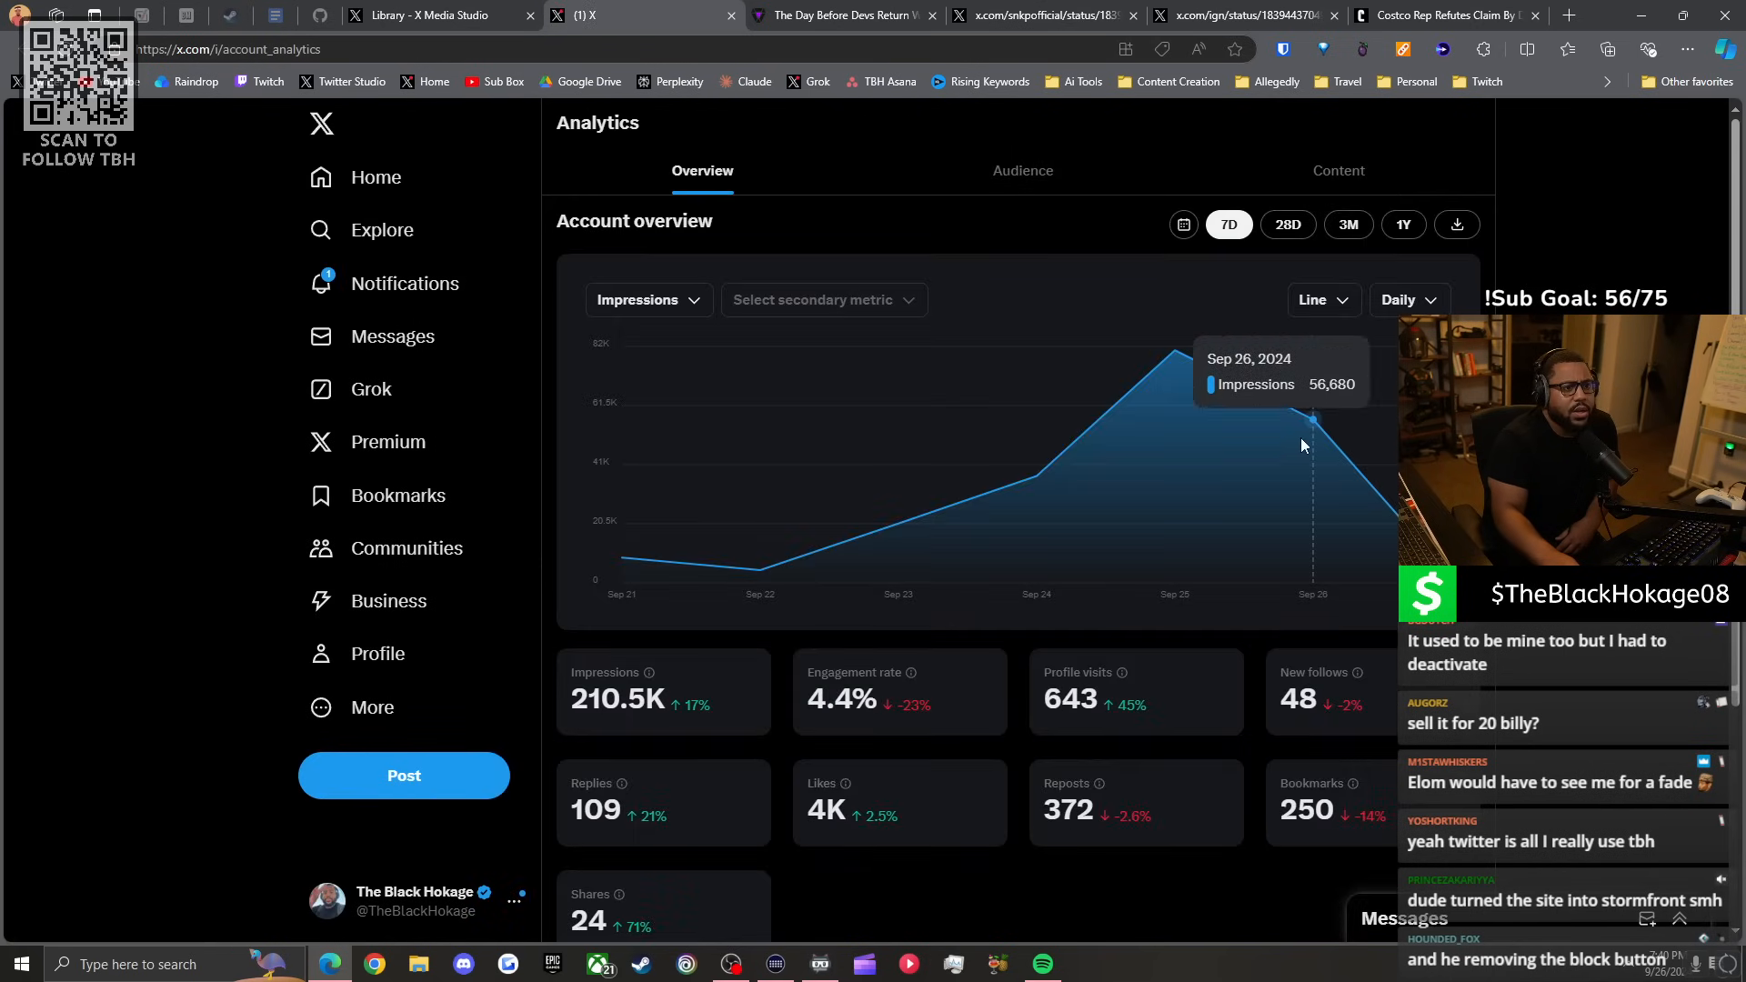
pyautogui.click(1349, 226)
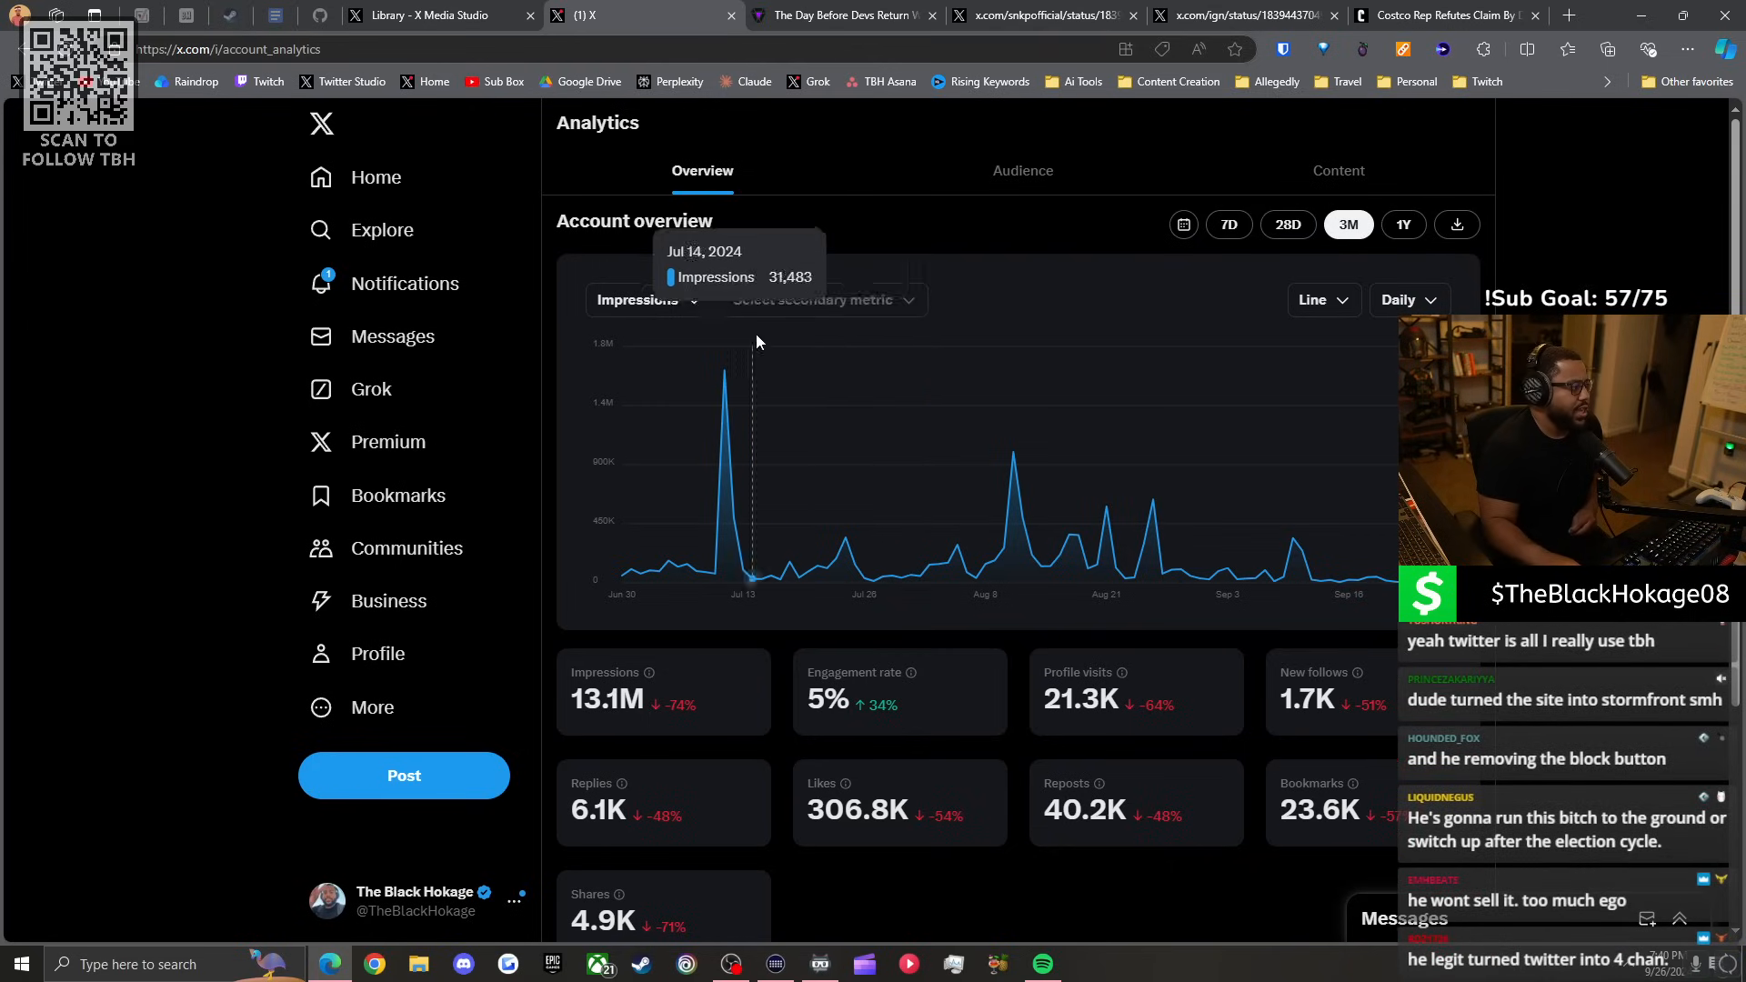
# Close the analytics and Media Studio tabs to reveal the Insider Gaming article on Fntastic's return.
pyautogui.click(729, 15)
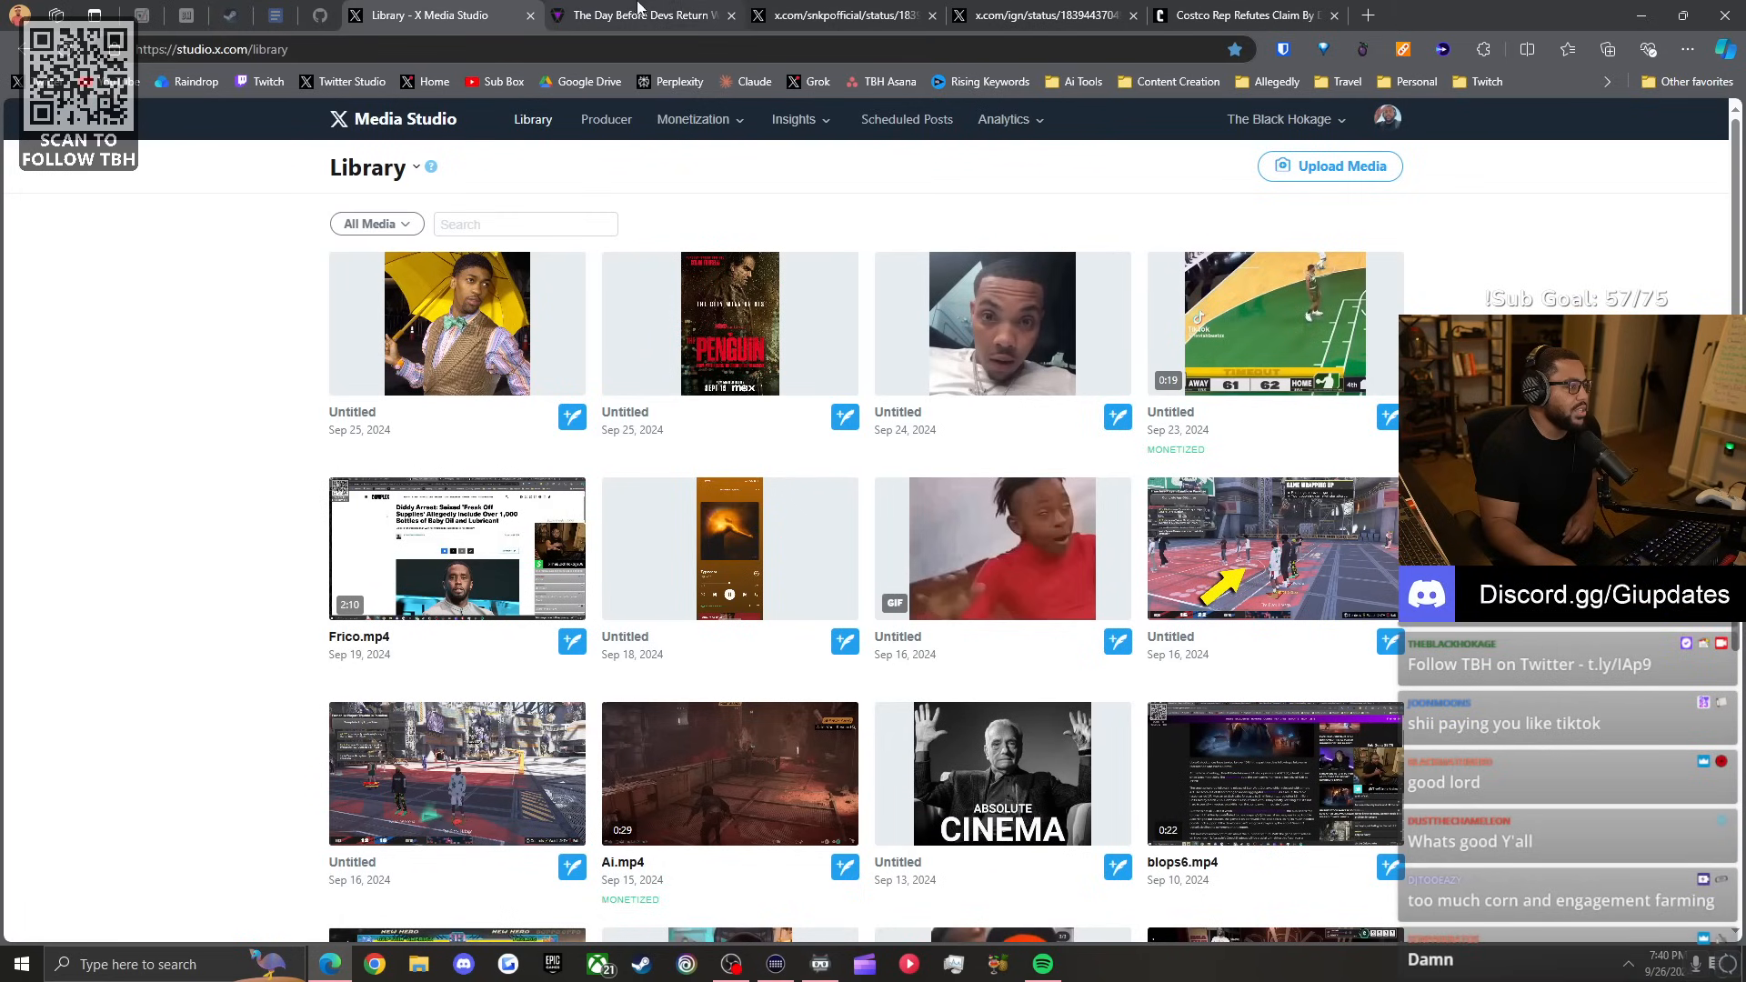
pyautogui.click(531, 15)
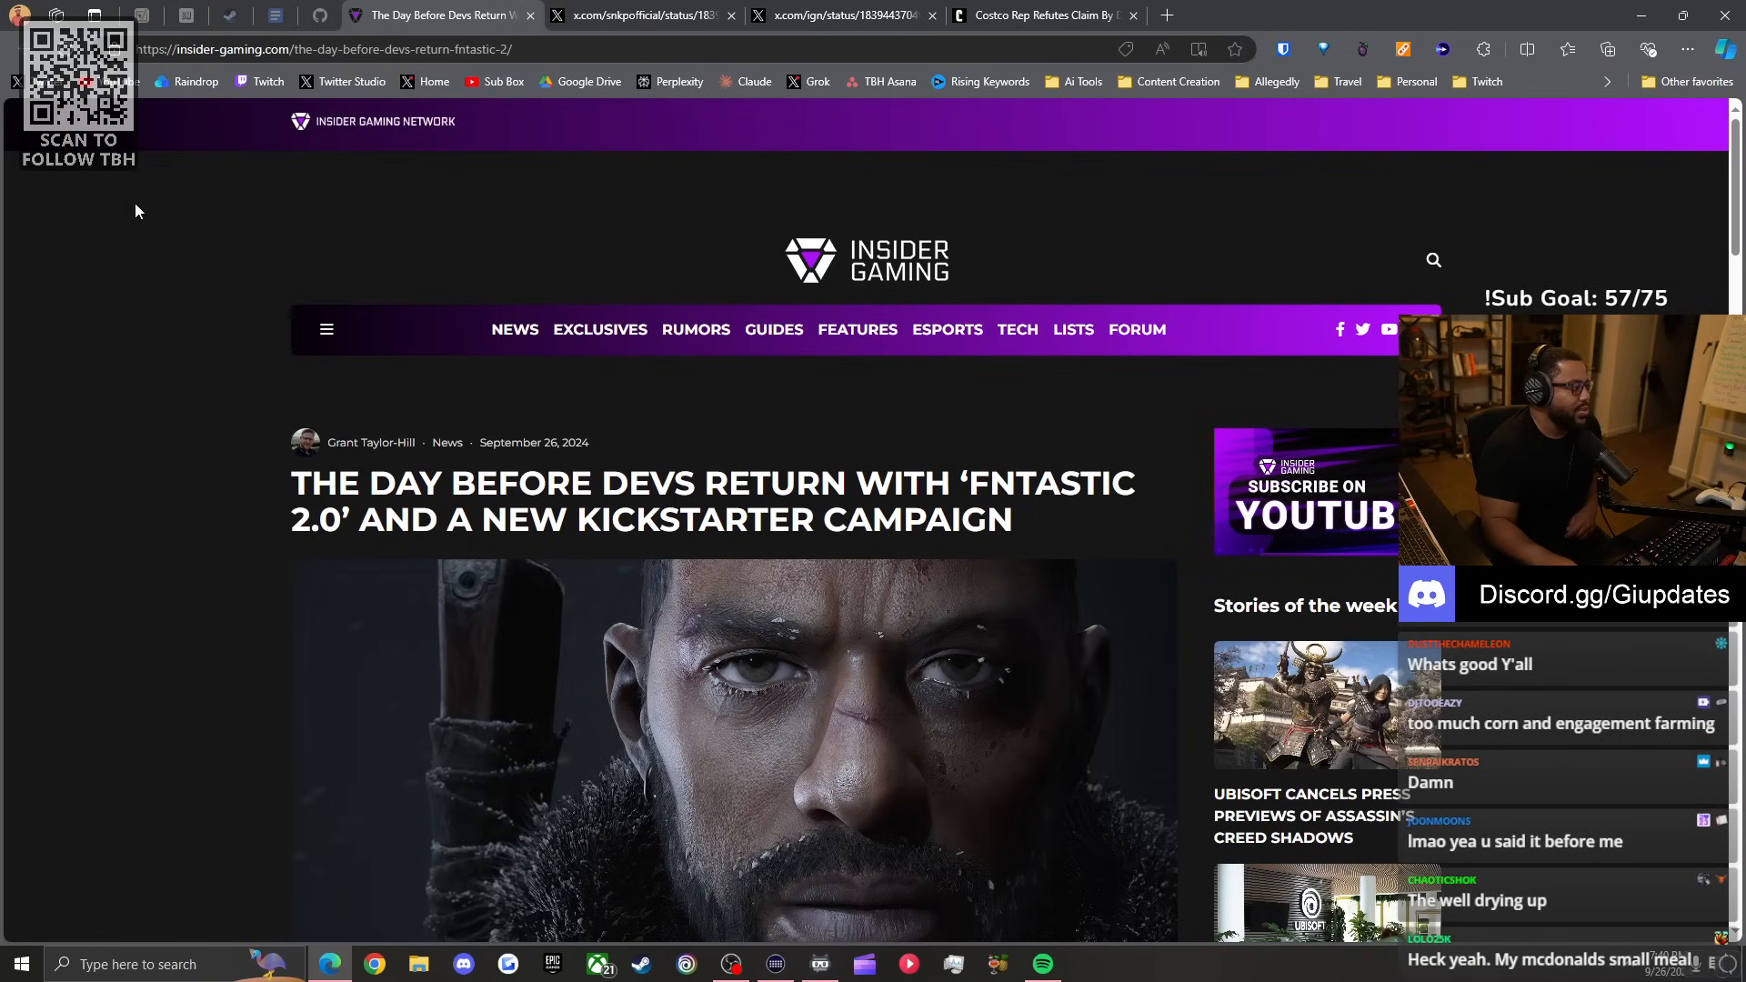
pyautogui.scroll(-1, 225, 572)
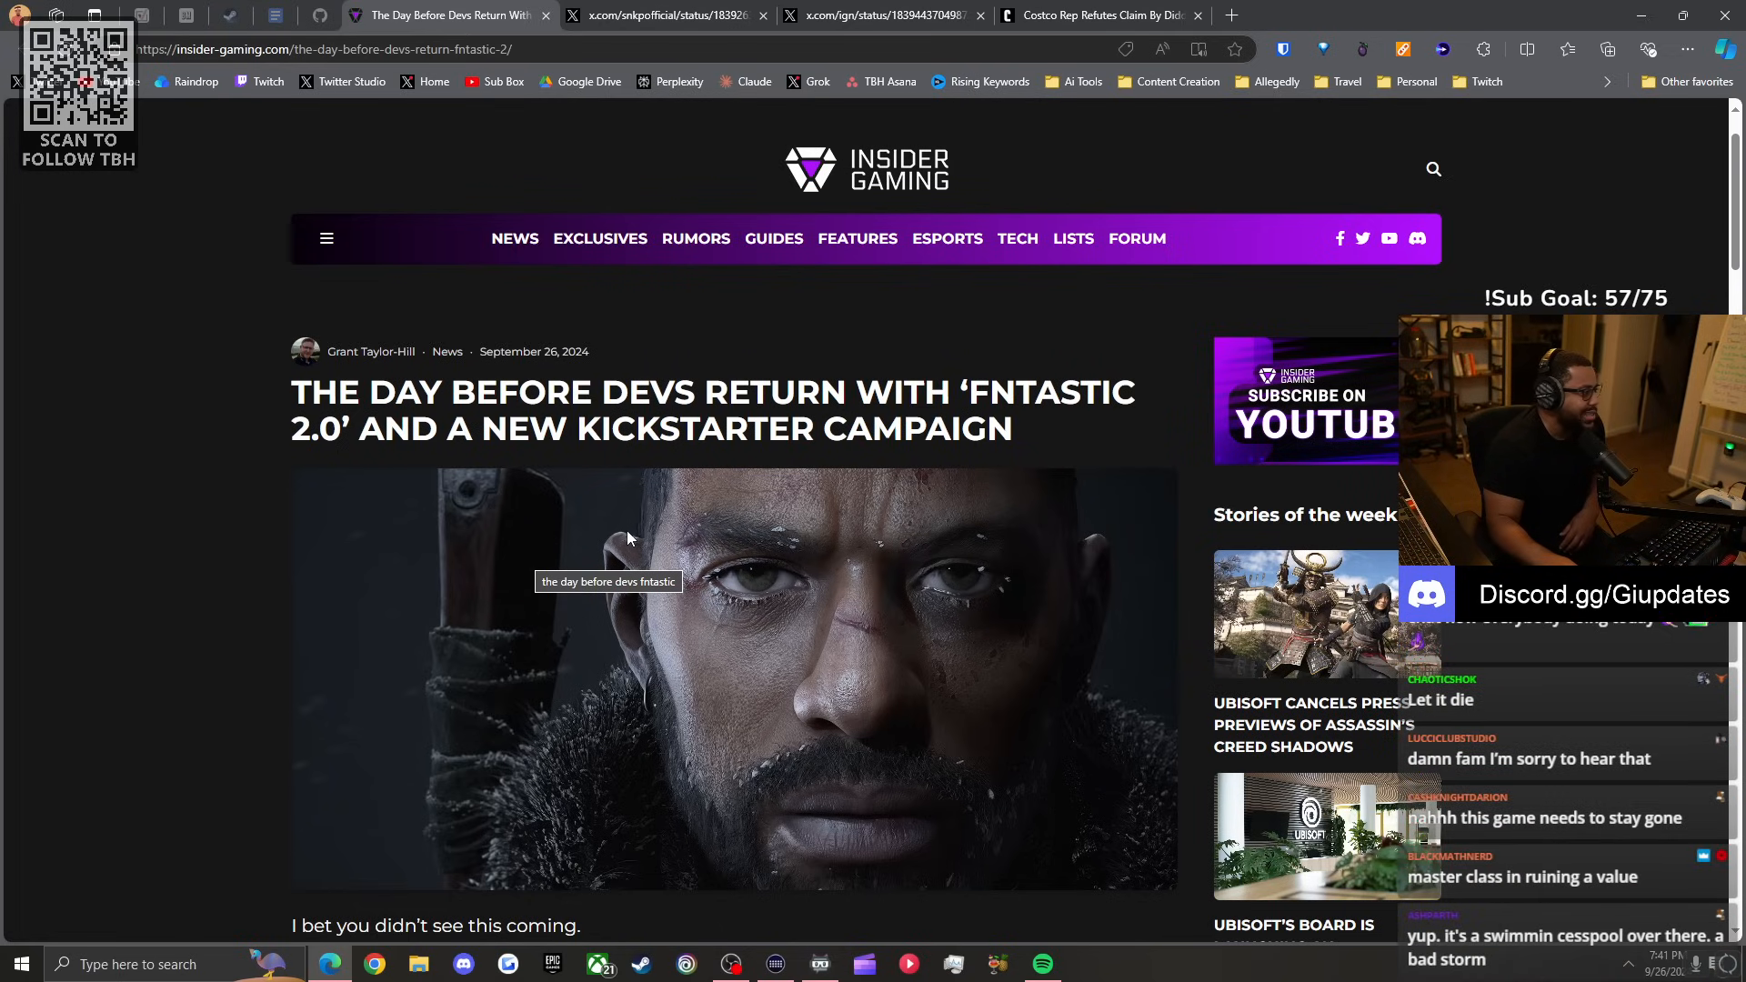
pyautogui.scroll(-2, 625, 534)
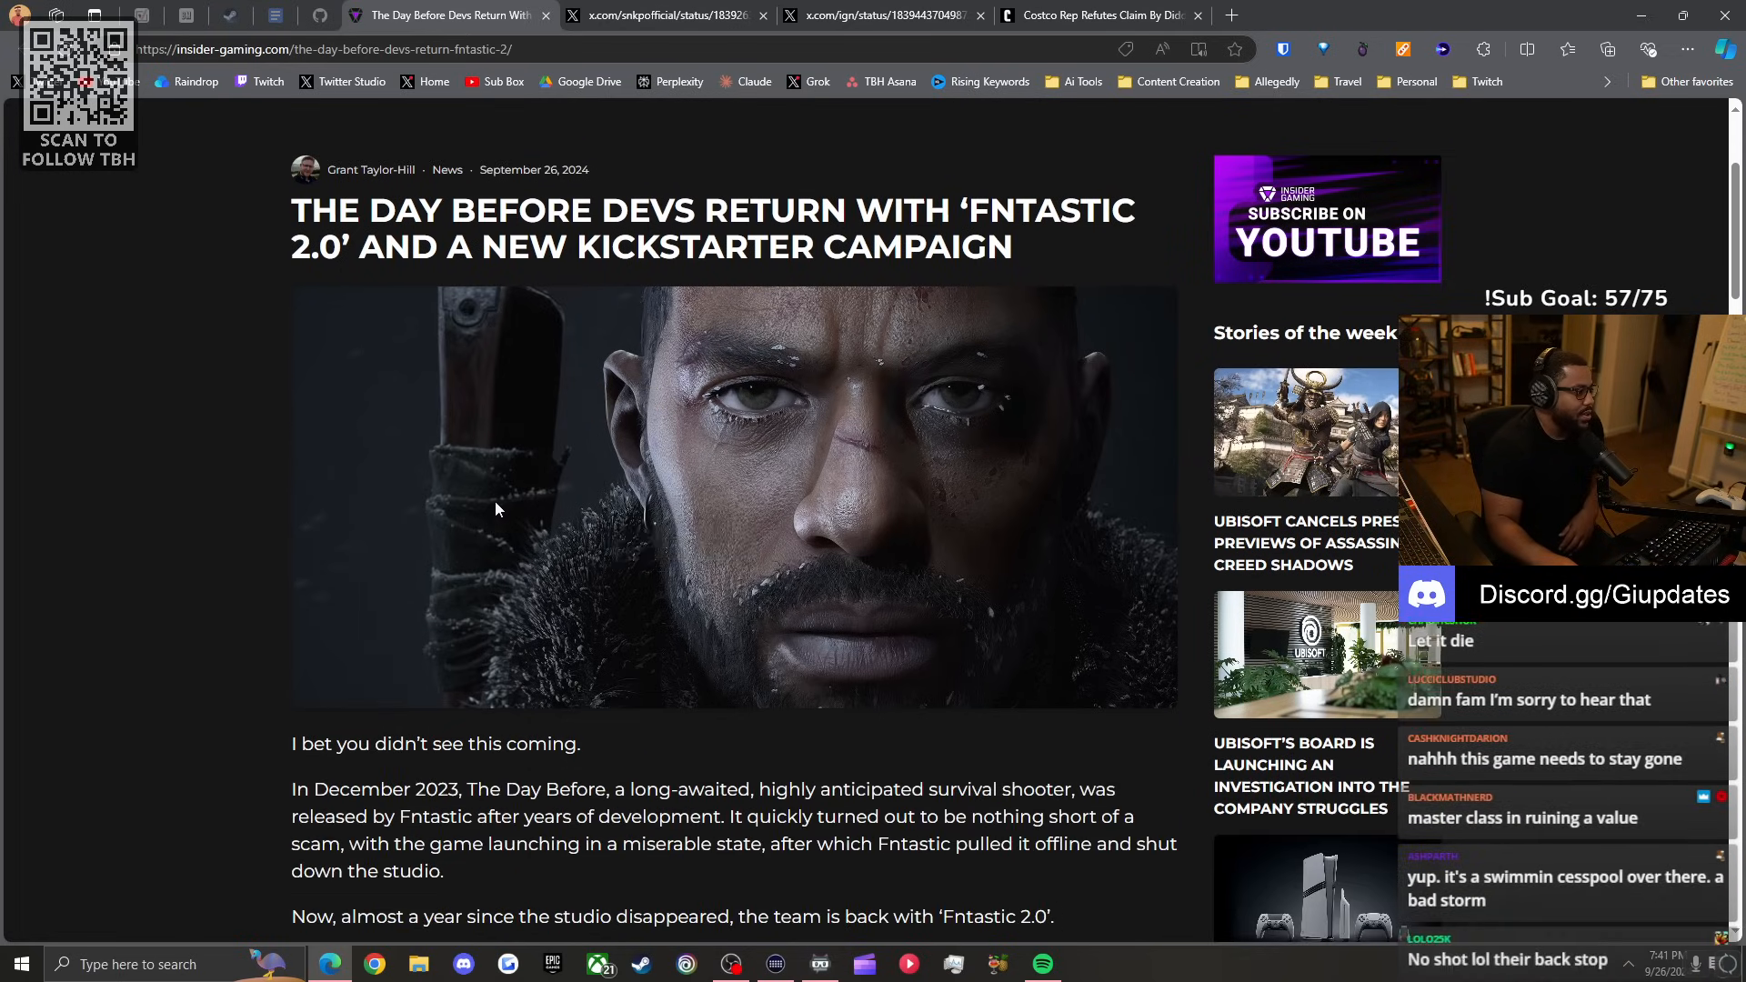
pyautogui.scroll(-4, 481, 502)
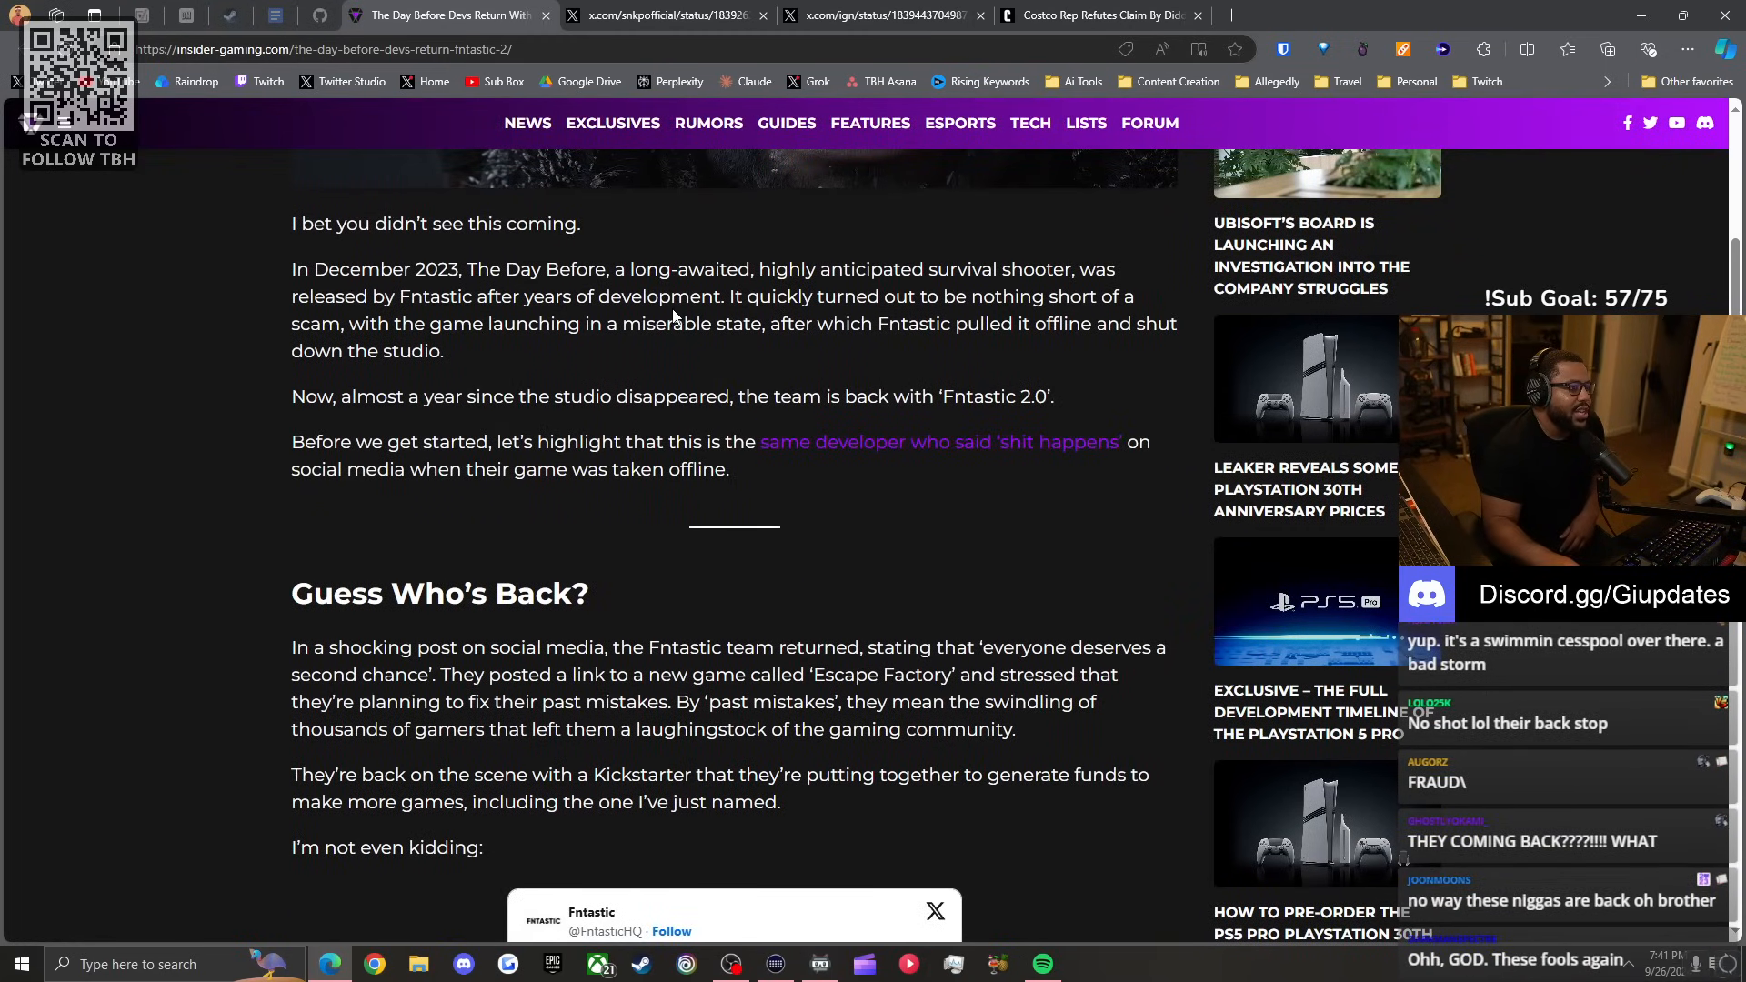
pyautogui.scroll(-2, 271, 491)
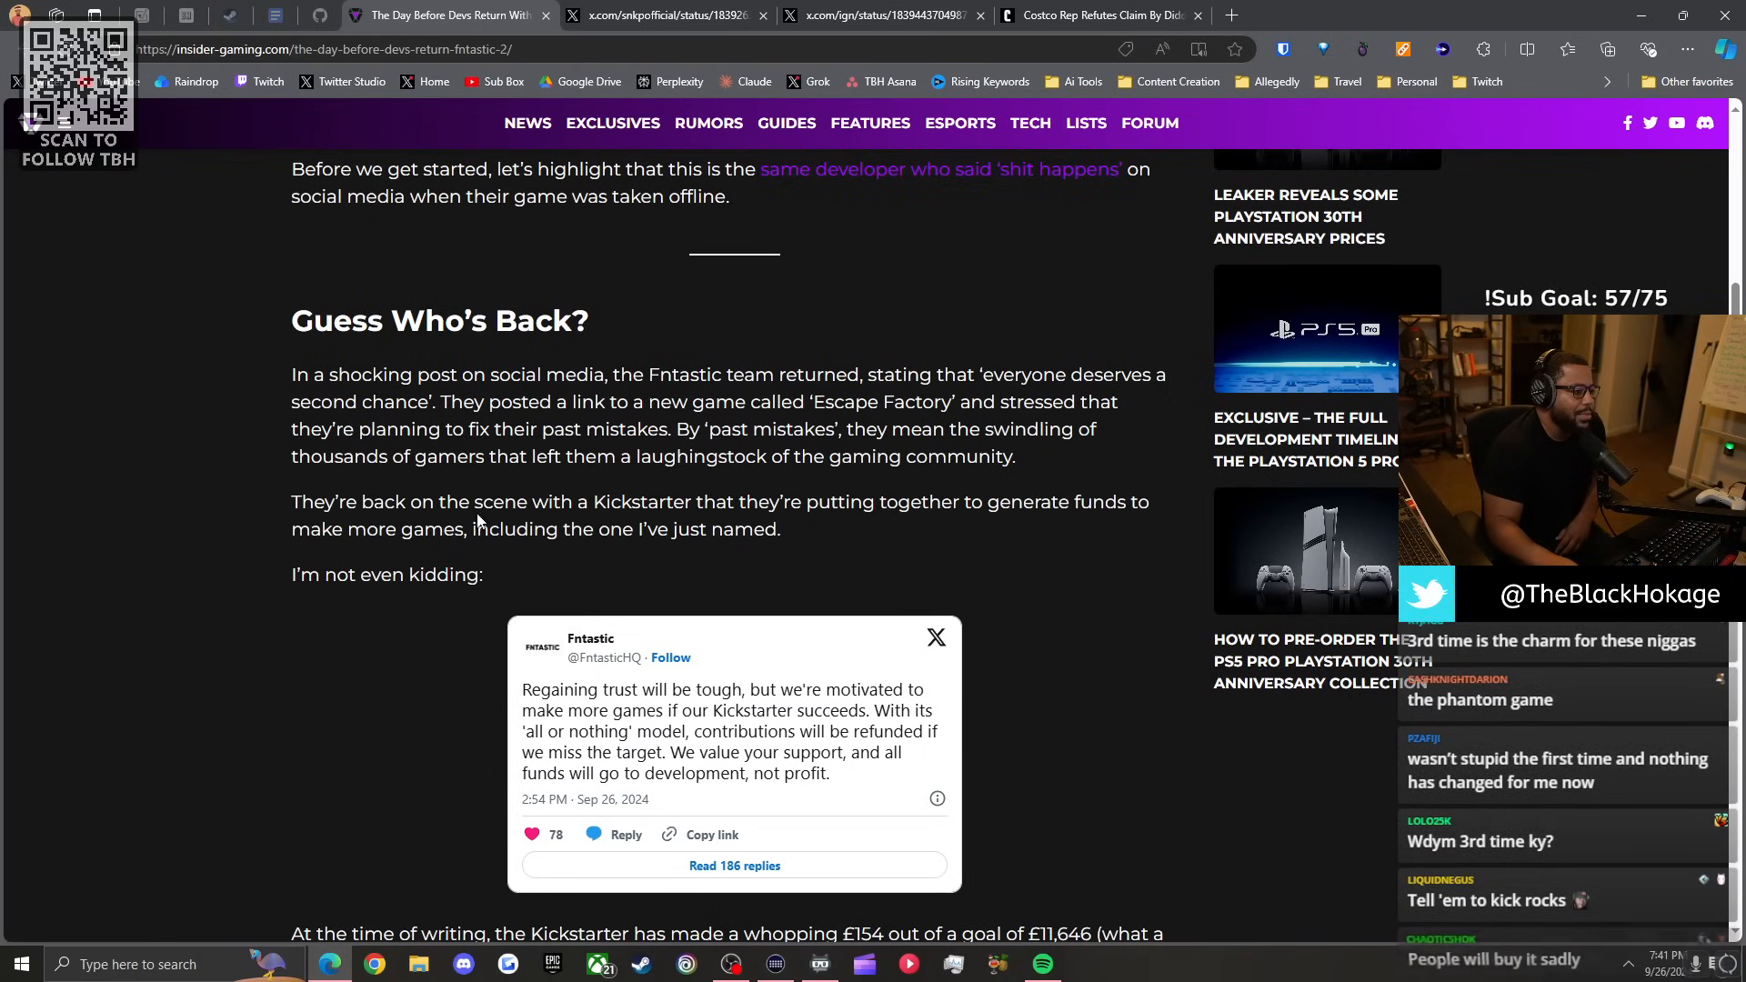
pyautogui.scroll(-3, 314, 498)
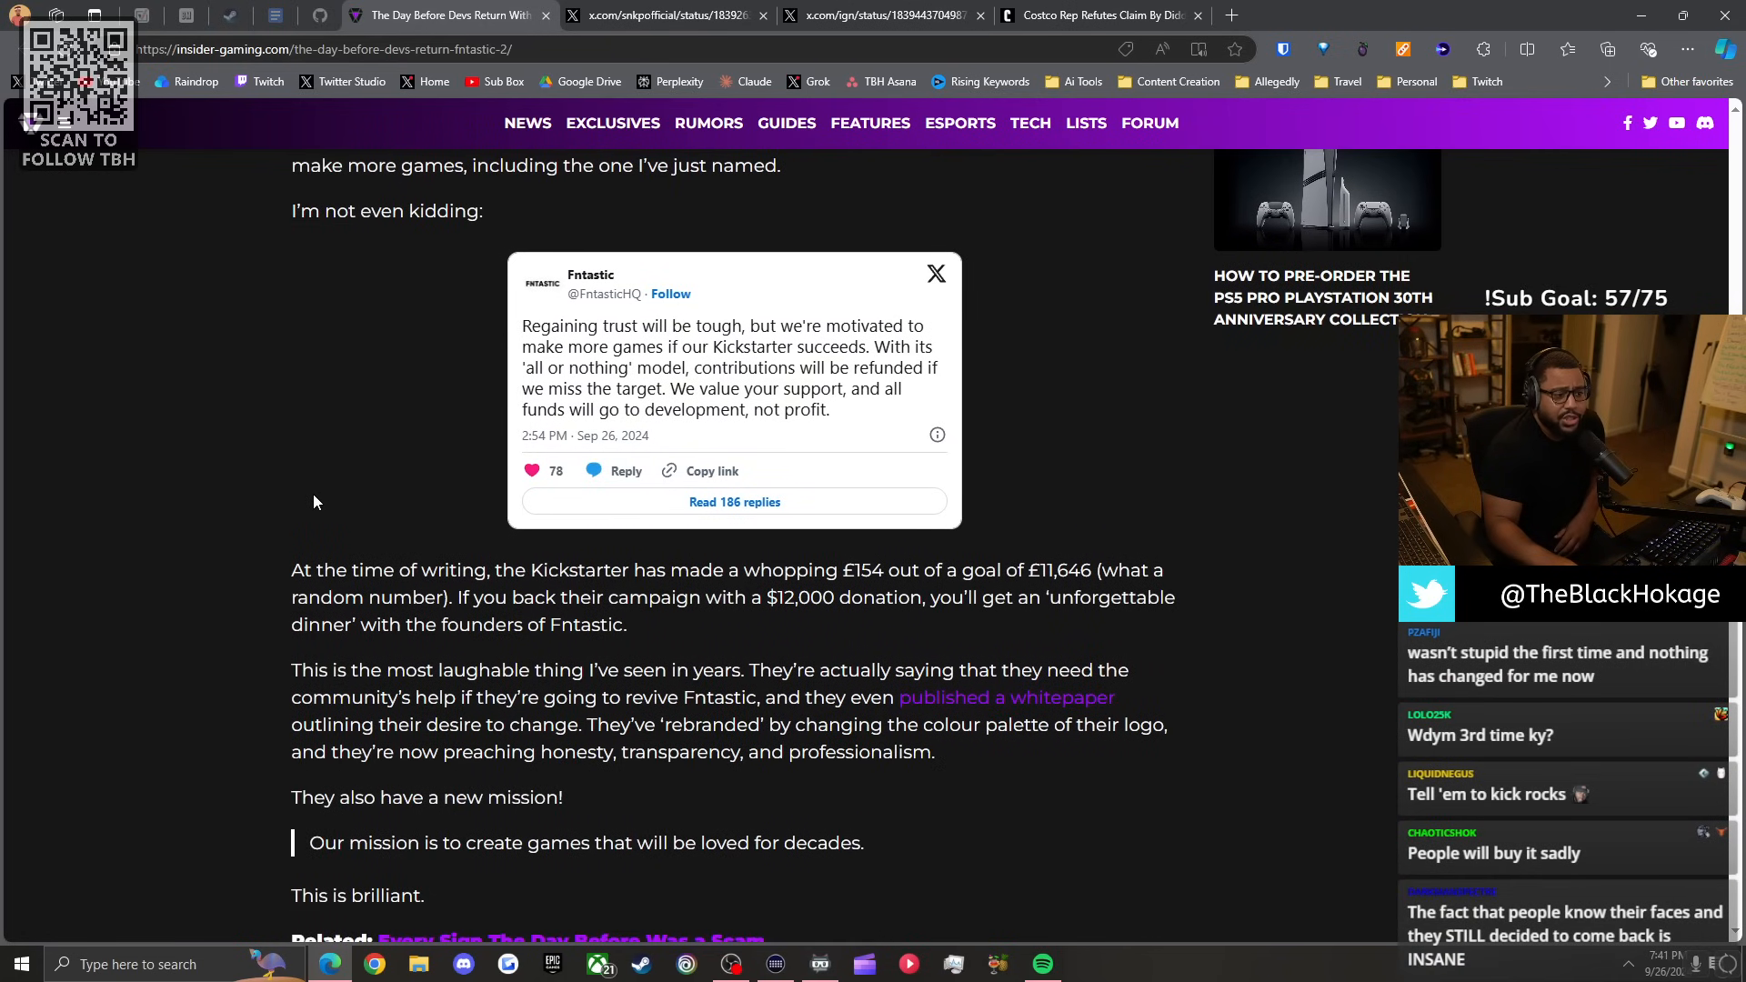
pyautogui.scroll(3, 313, 494)
pyautogui.scroll(5, 313, 494)
pyautogui.scroll(5, 312, 495)
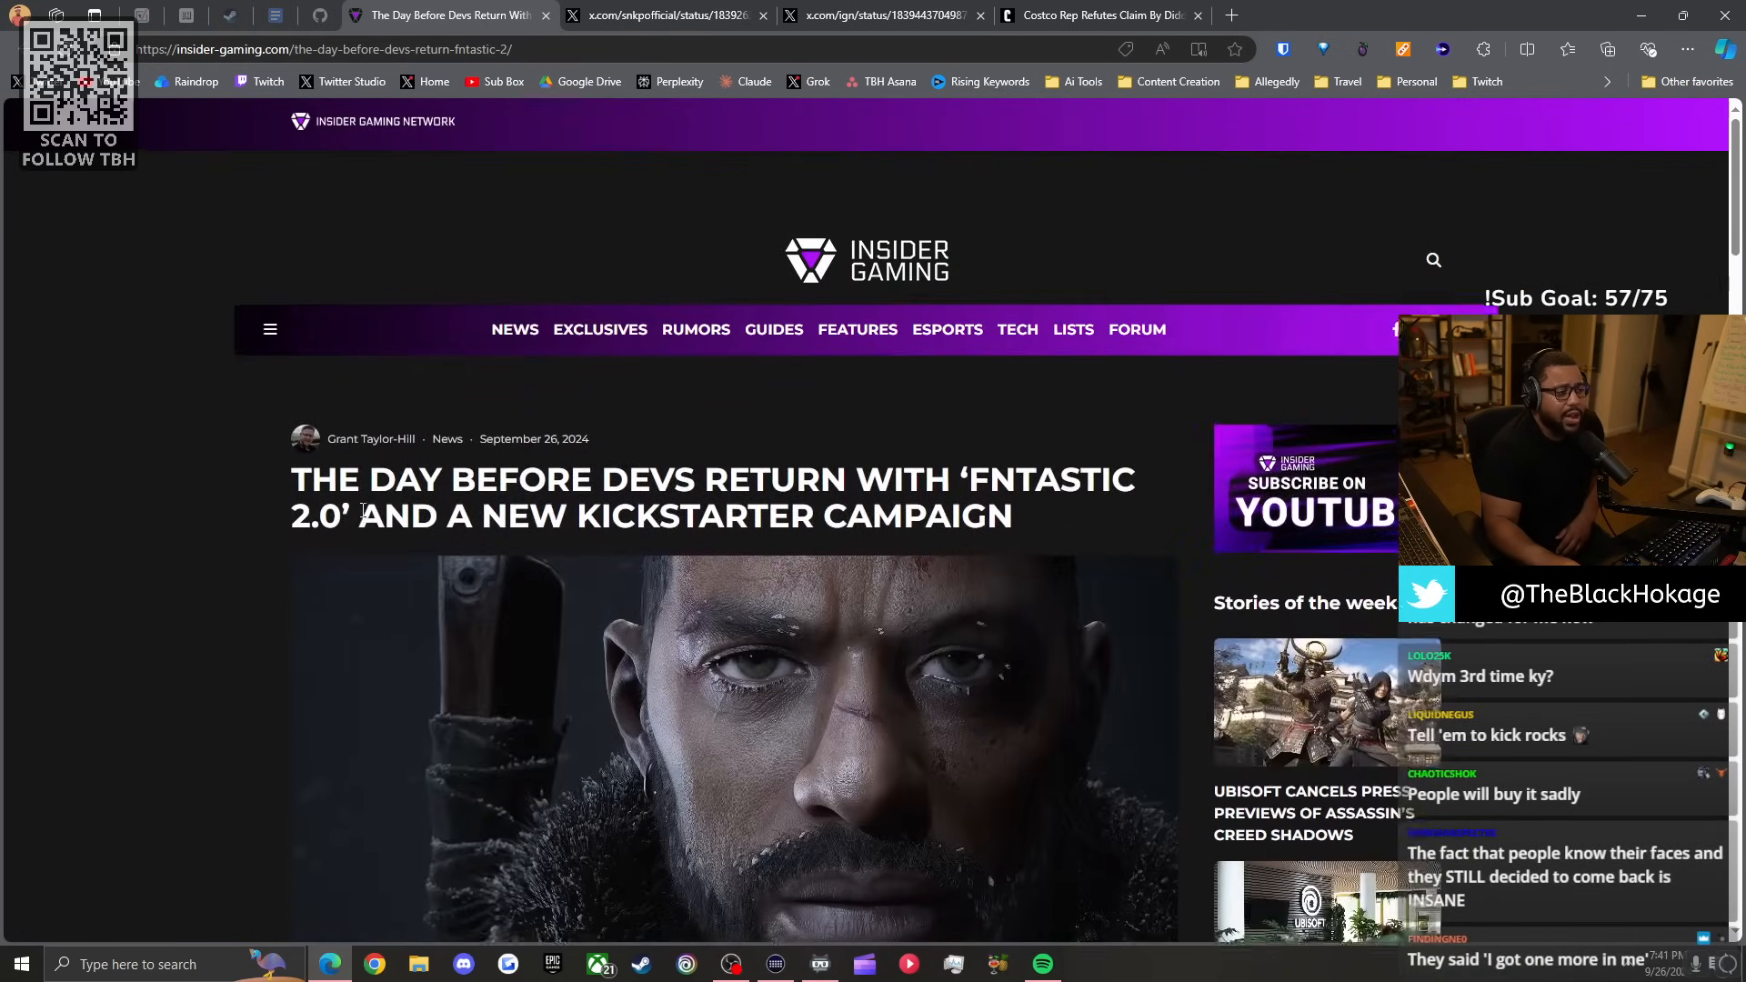
pyautogui.scroll(-1, 361, 513)
pyautogui.scroll(-2, 274, 477)
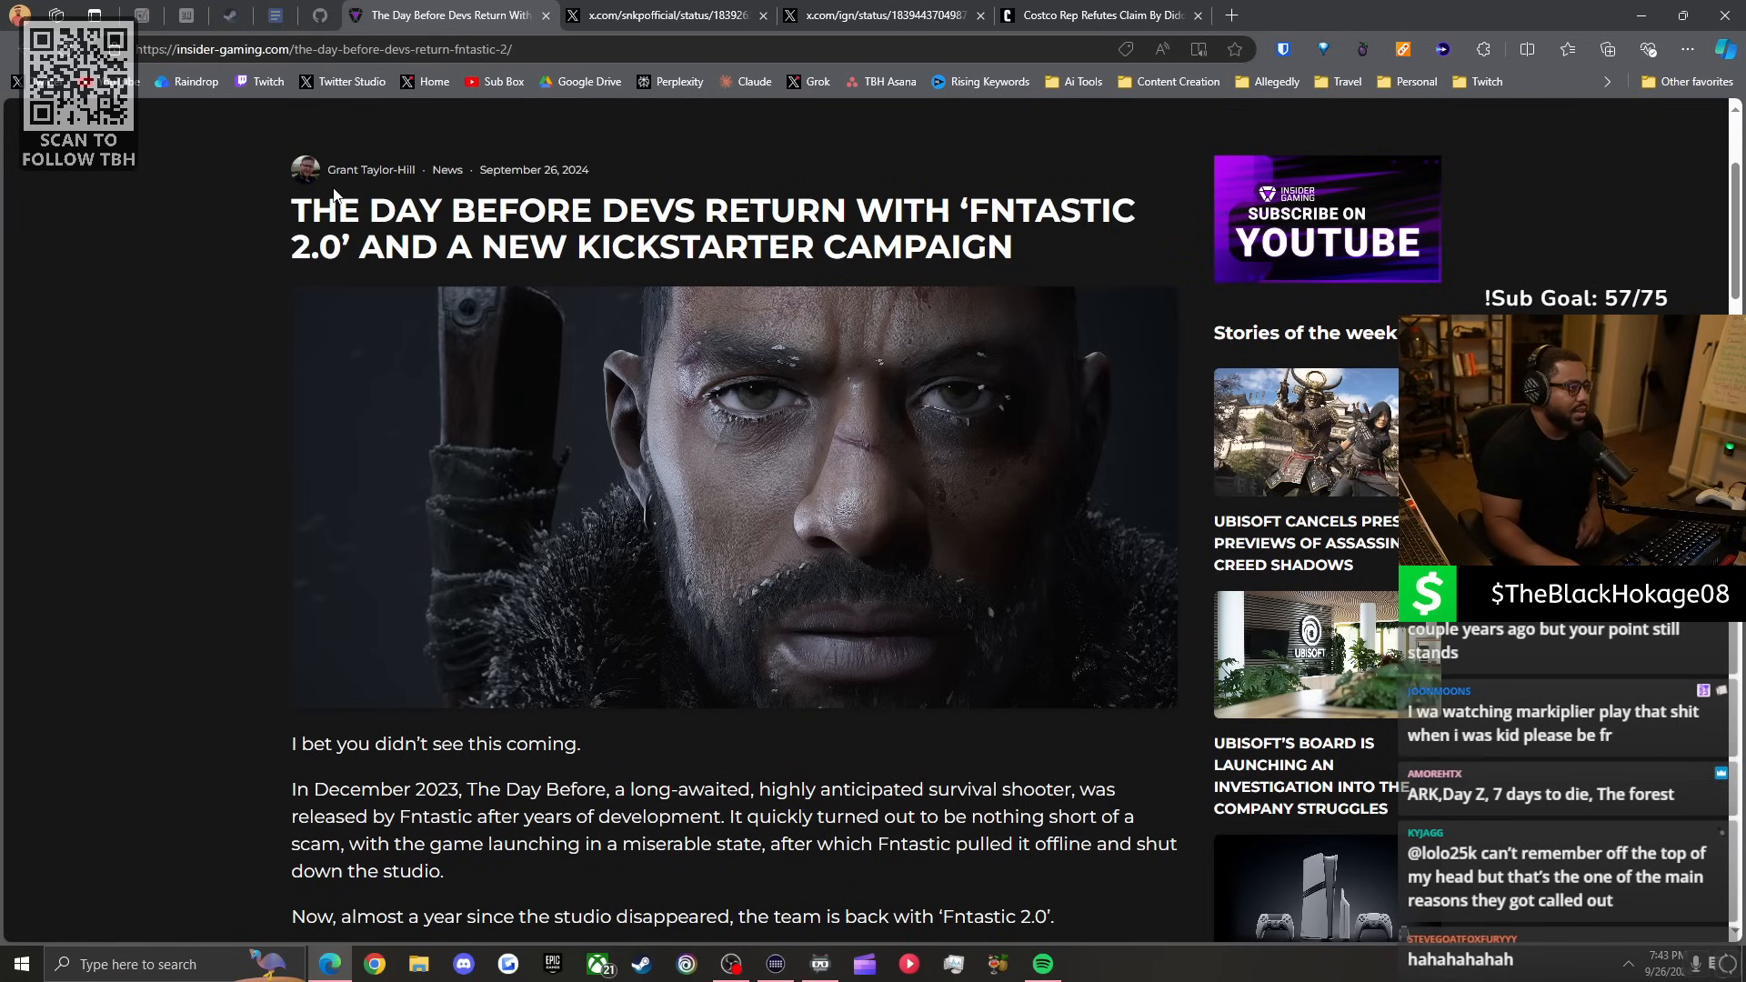
pyautogui.scroll(-5, 430, 239)
pyautogui.scroll(-2, 430, 239)
pyautogui.scroll(7, 429, 240)
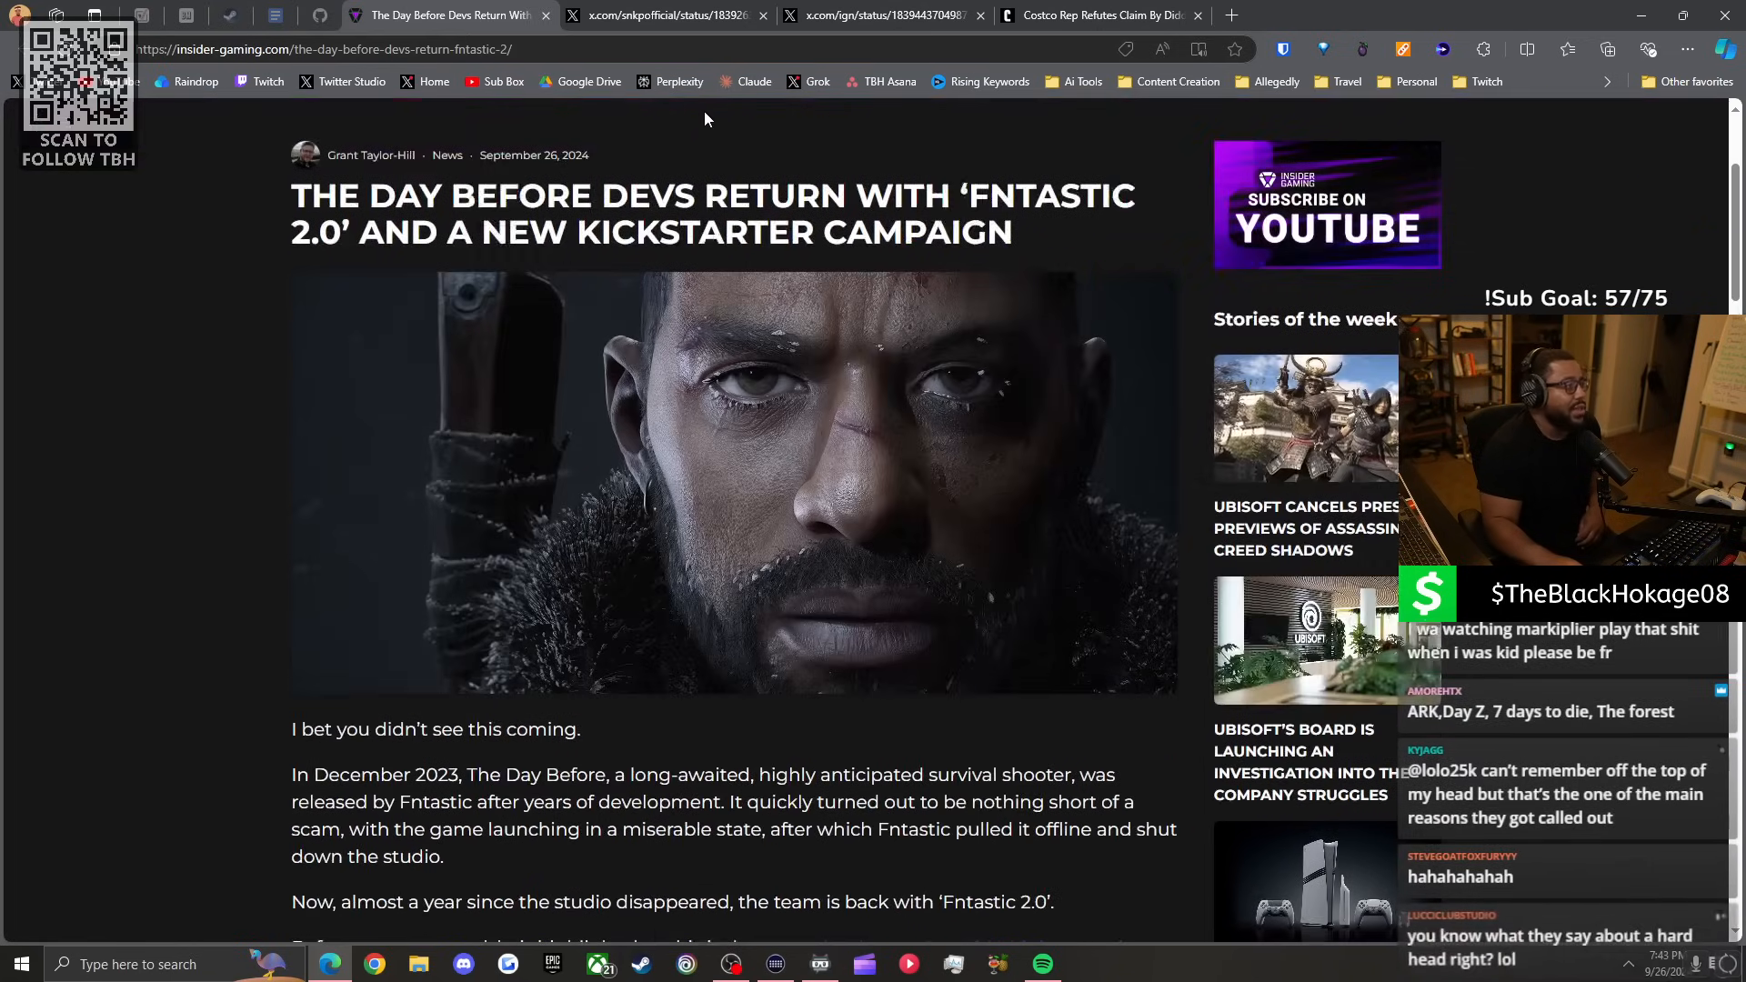
# Close the Day Before article and pause SNK's Fatal Fury crossover trailer at 0:10.
pyautogui.click(550, 16)
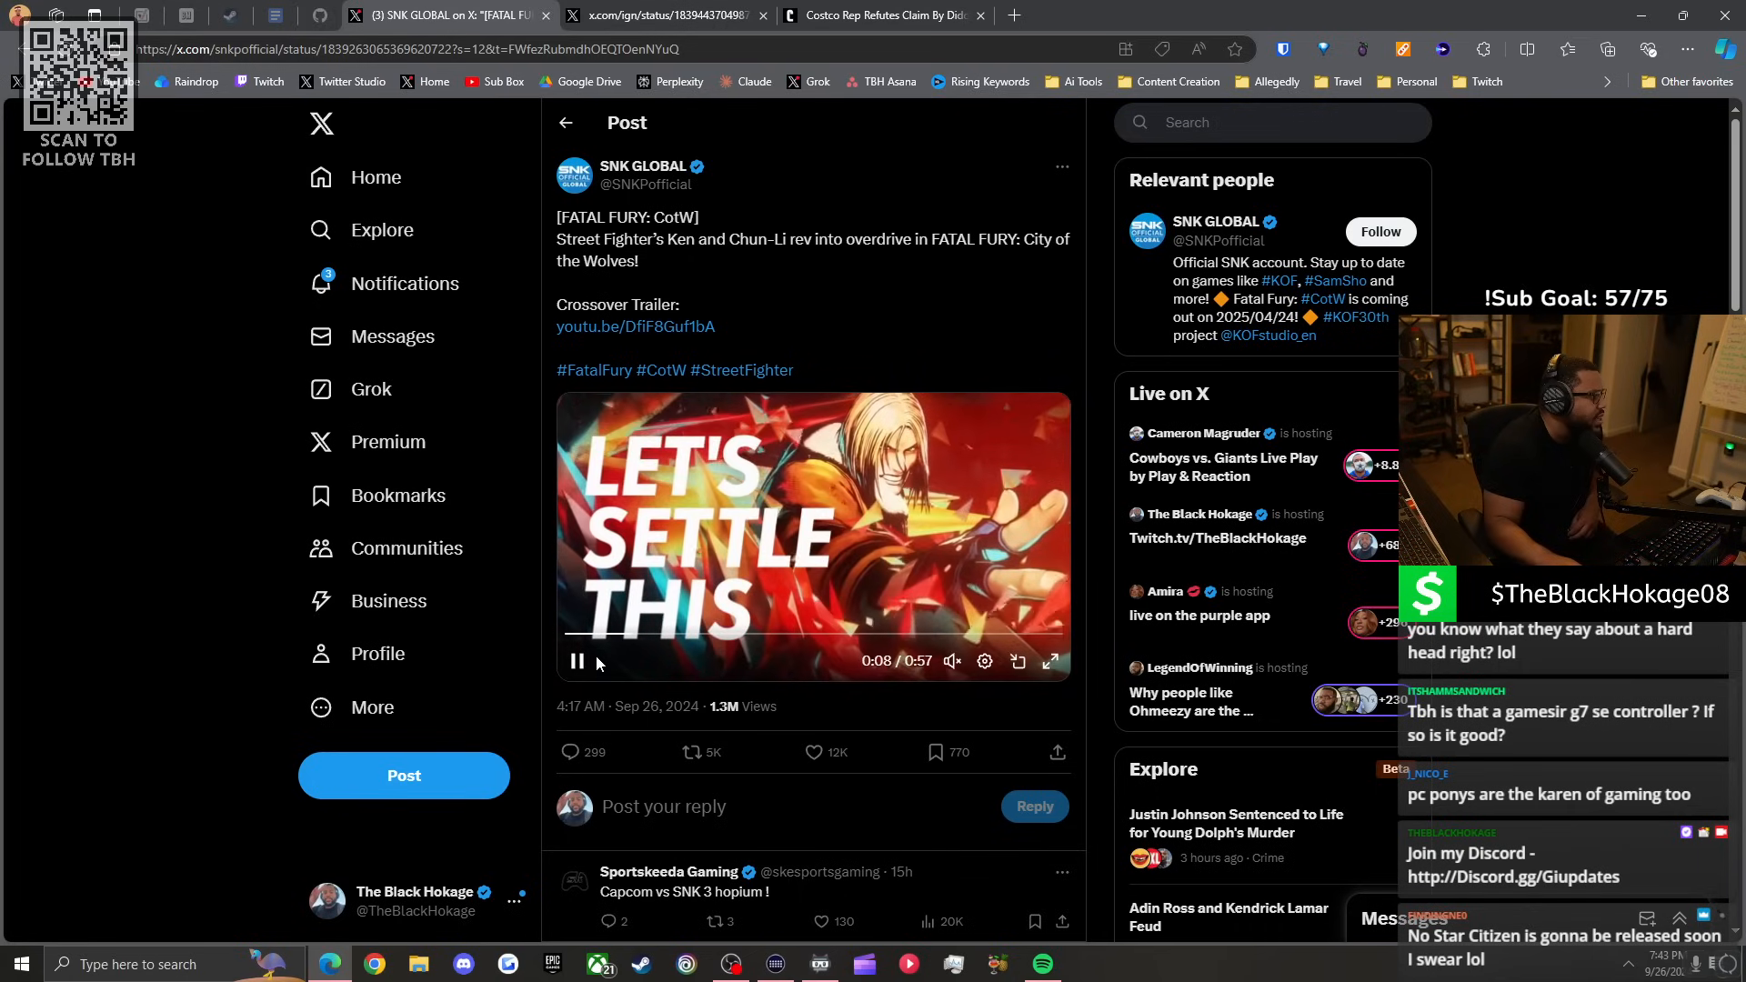
pyautogui.click(579, 662)
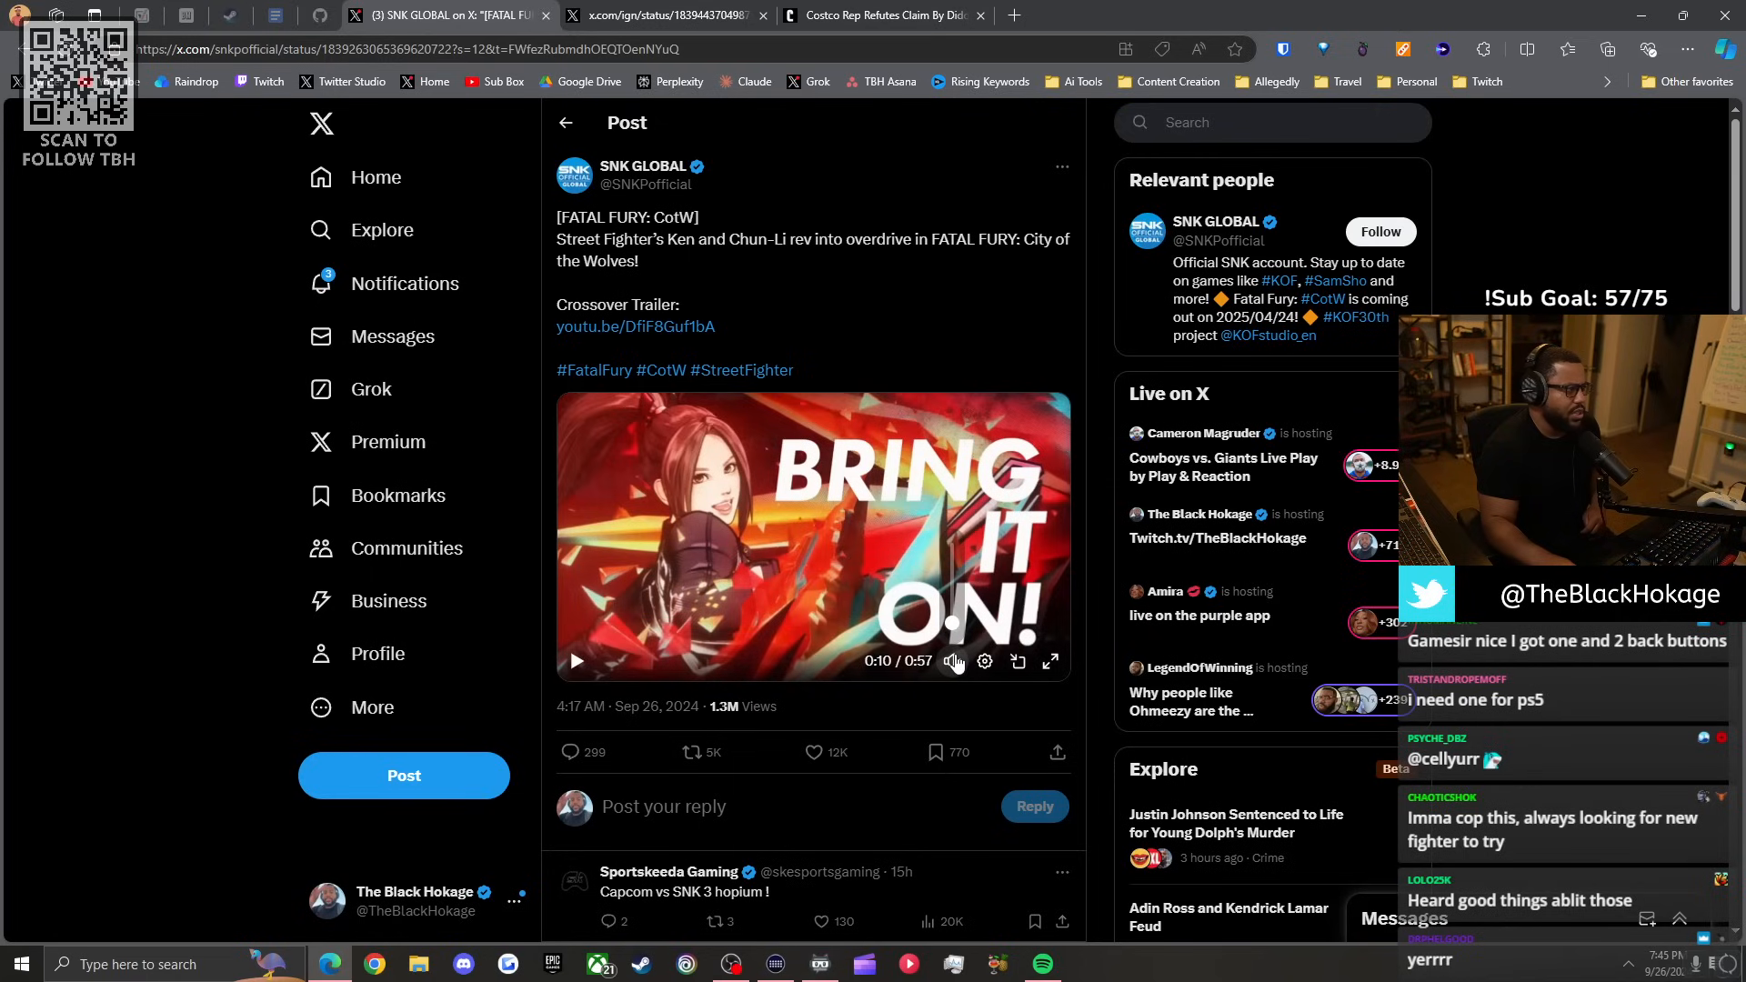
pyautogui.moveTo(1043, 964)
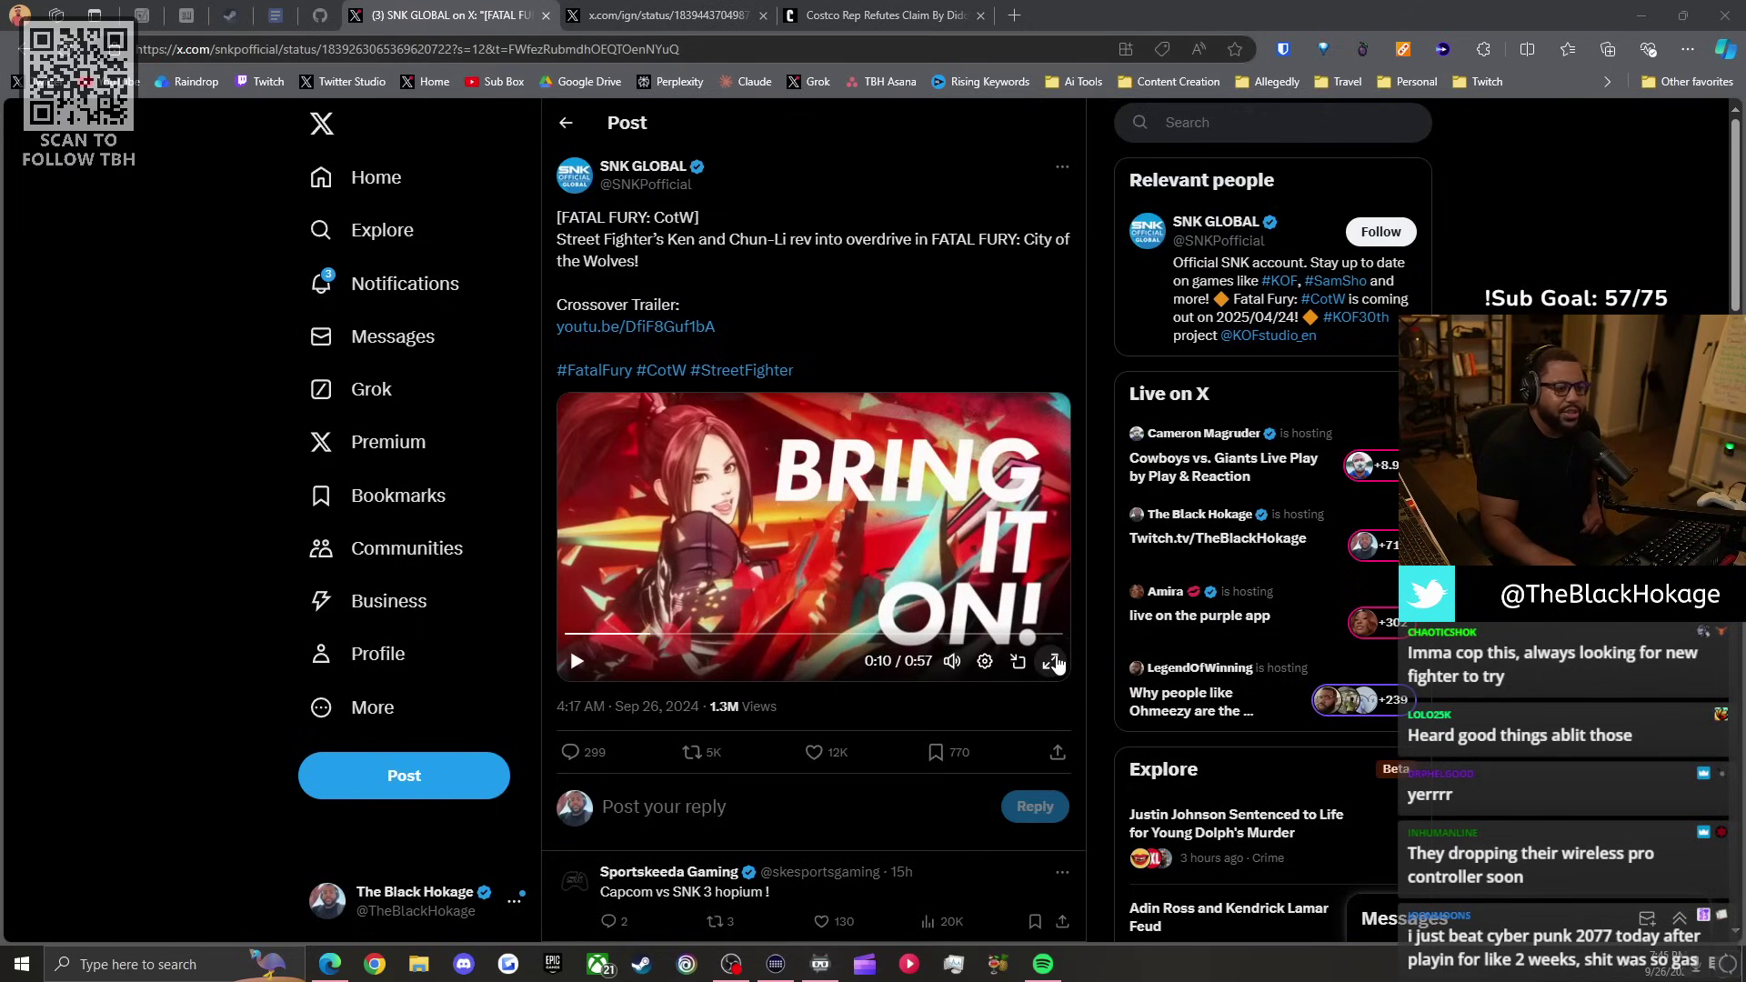
# Return to the SNK post and play the Fatal Fury crossover trailer in full screen.
pyautogui.doubleClick(1052, 663)
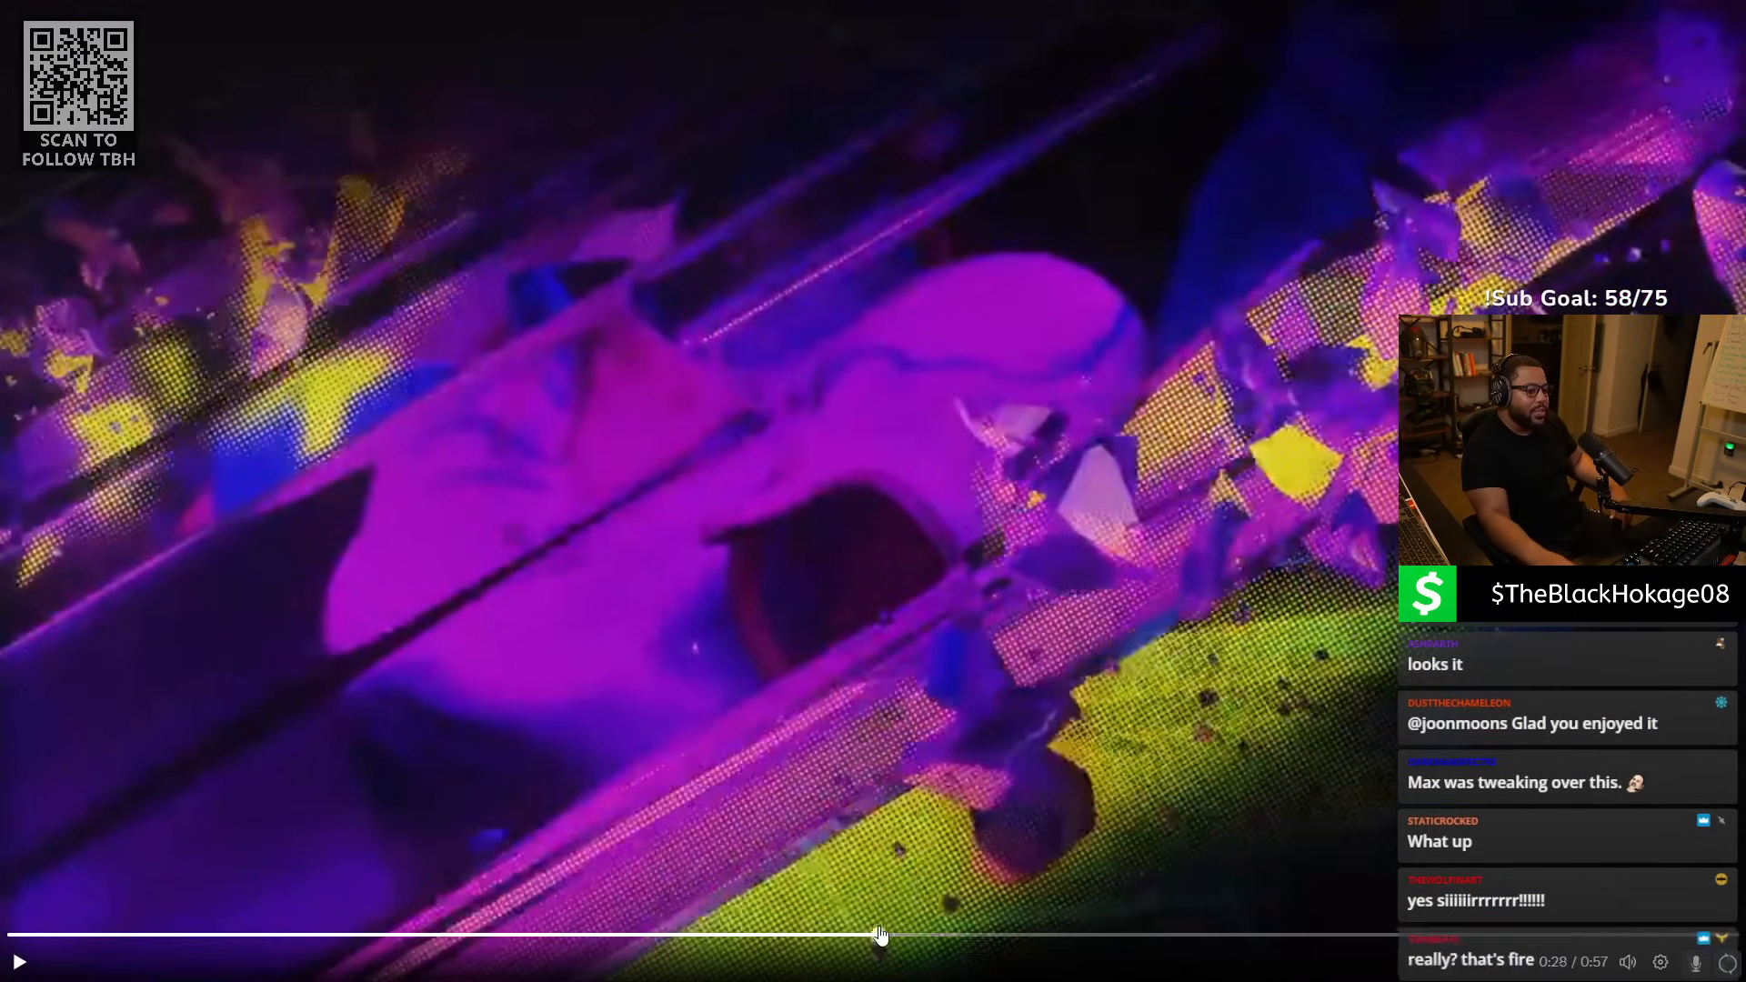
# Rewind the trailer to Ken's reveal and resume playback toward the 2025.4.24 release card.
pyautogui.click(879, 935)
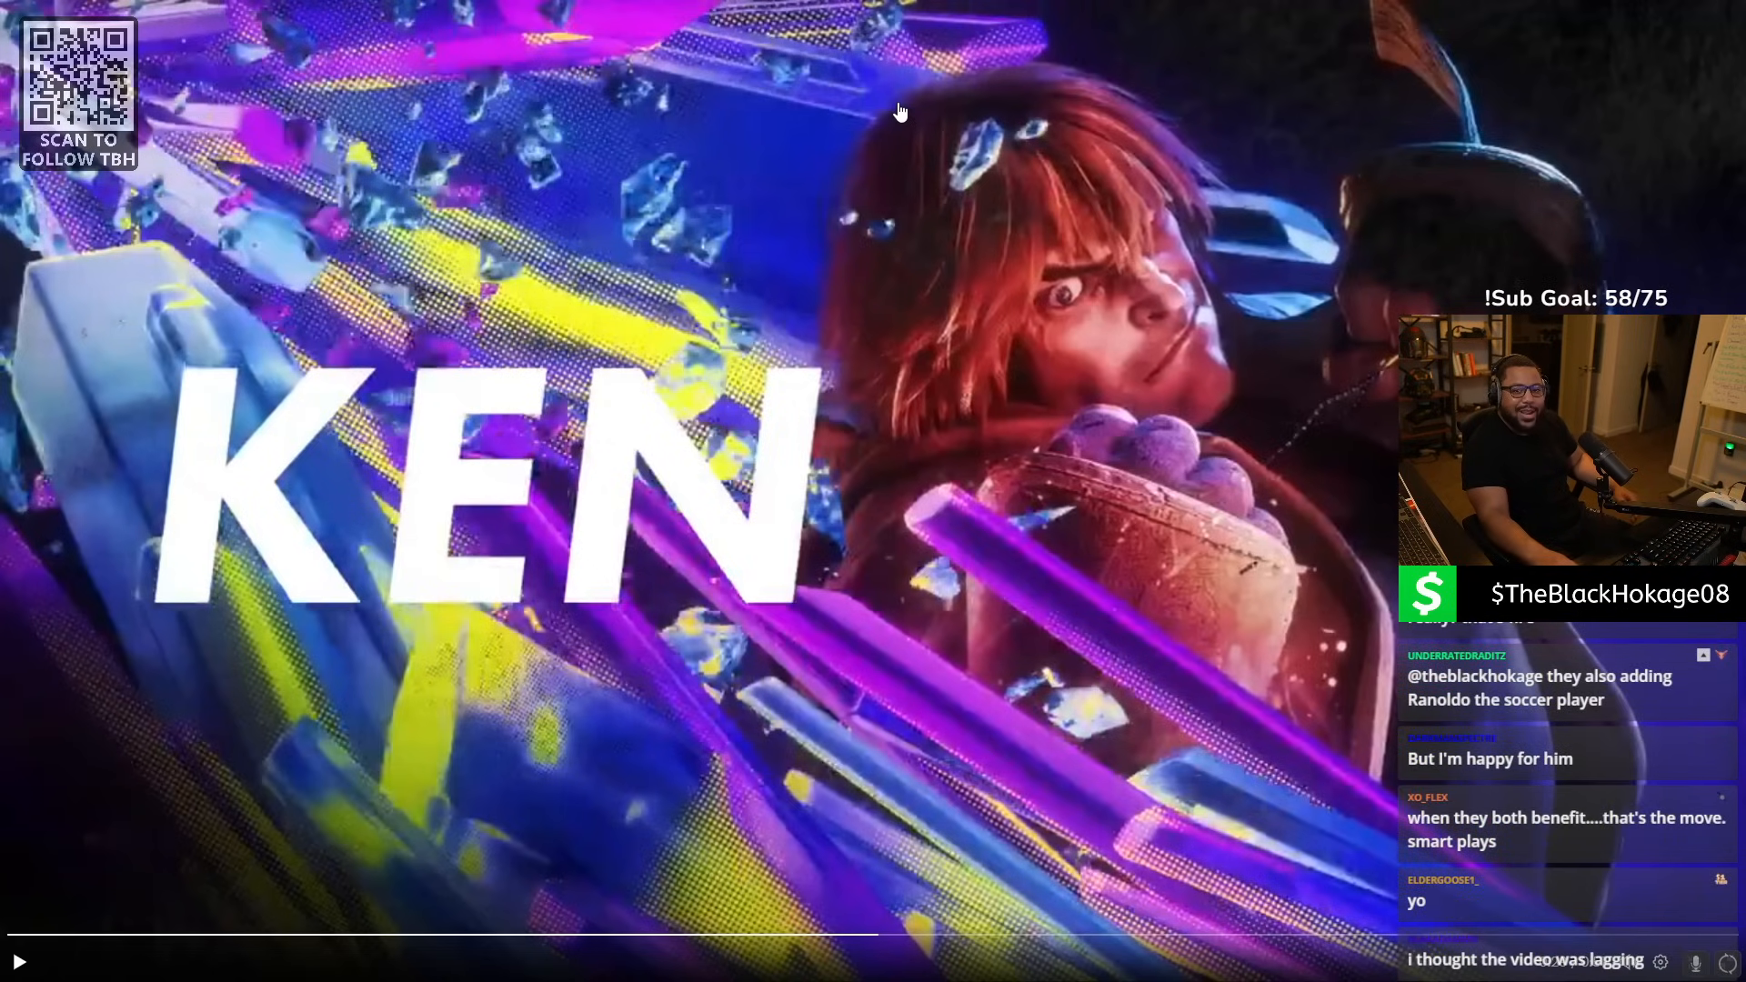
pyautogui.click(782, 303)
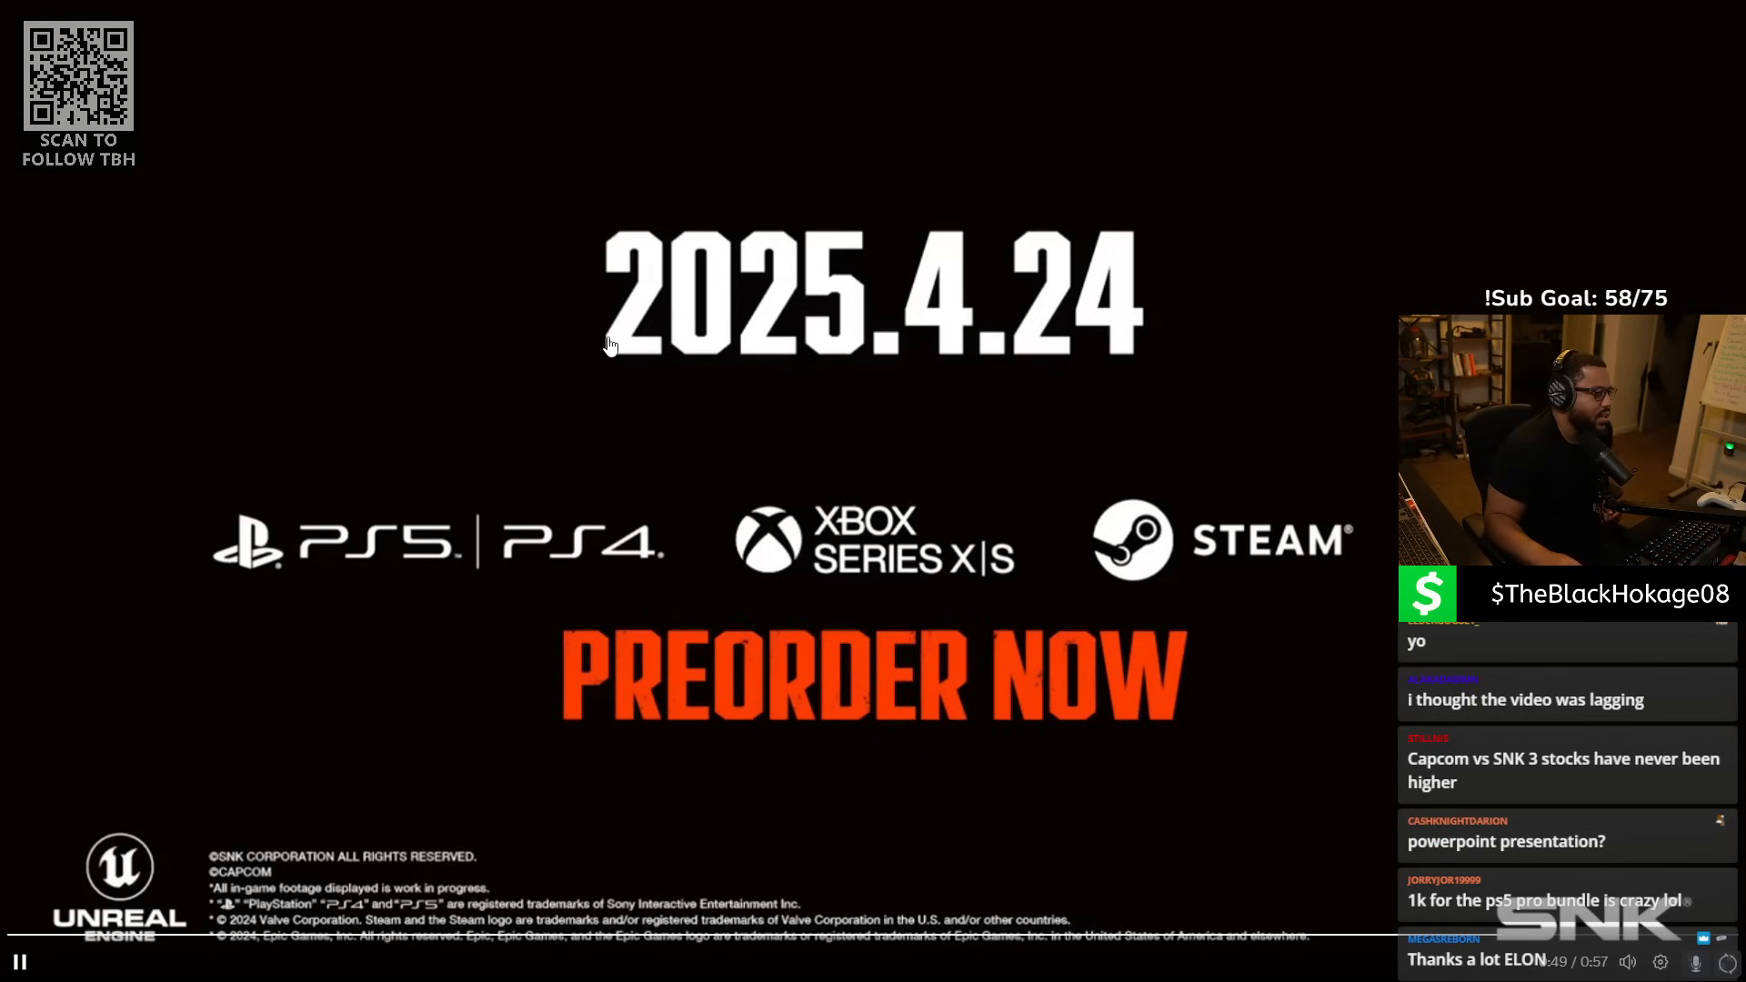
# Pause on the 2025.4.24 preorder card, leave full screen and return the trailer inline to the post.
pyautogui.click(560, 459)
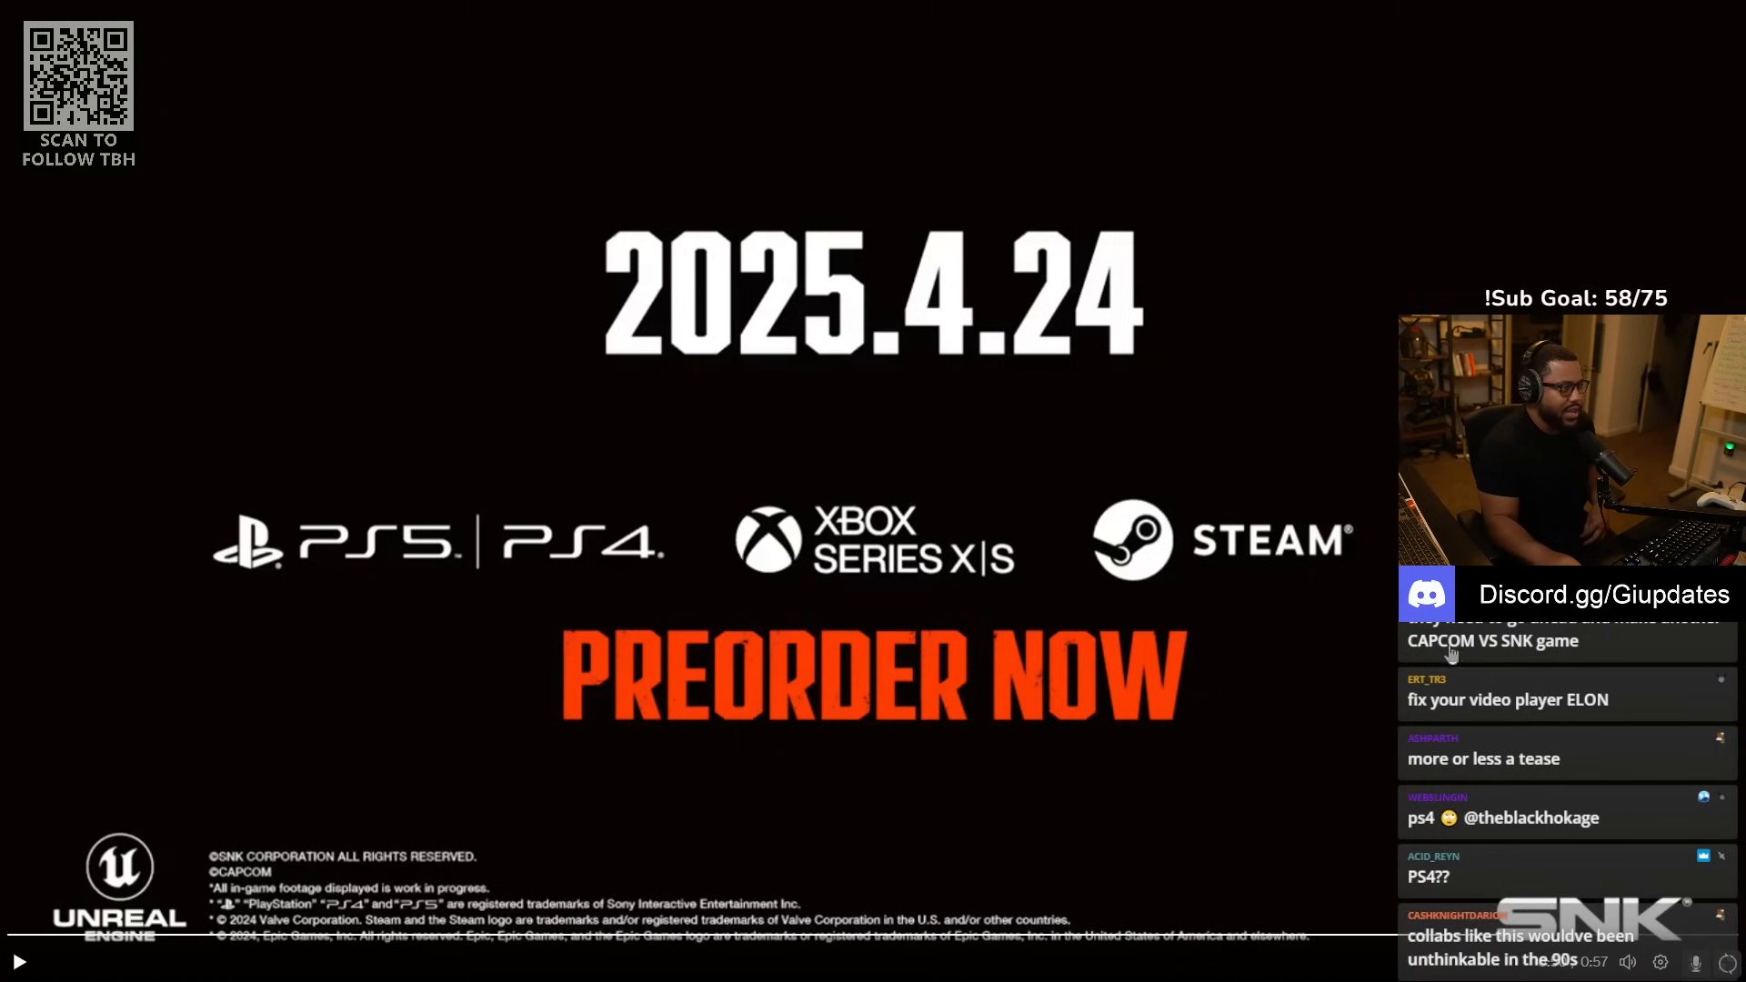
pyautogui.click(1691, 951)
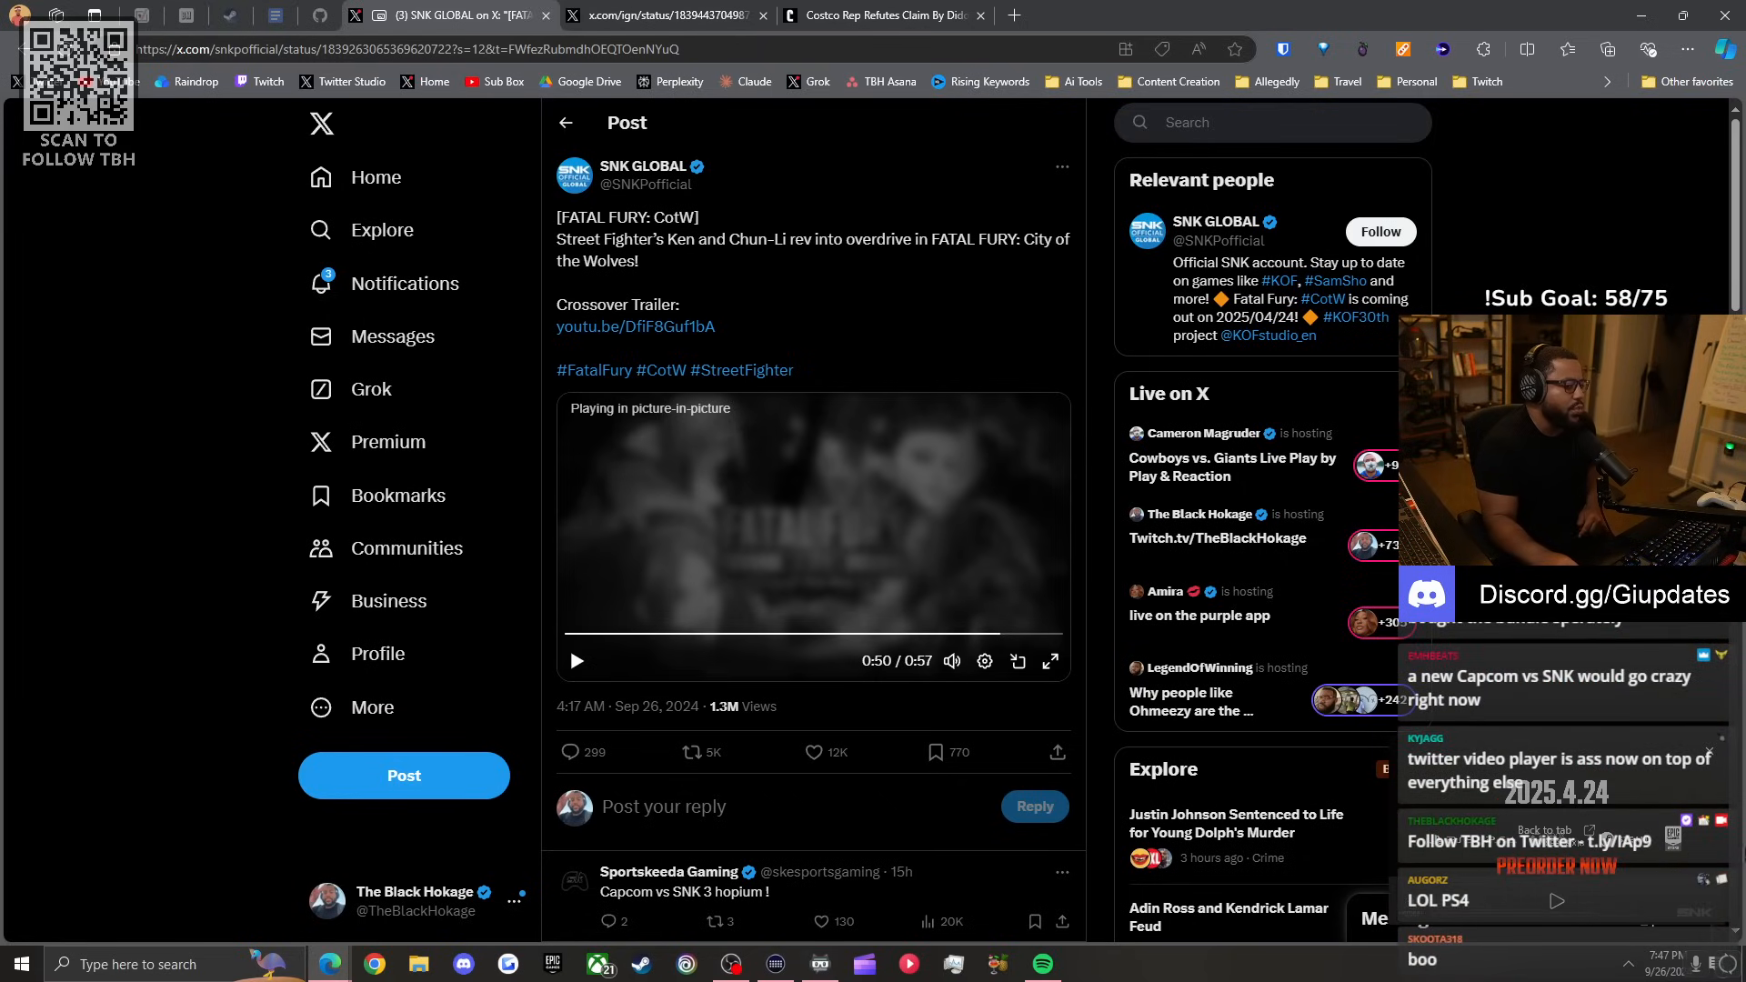
pyautogui.click(798, 508)
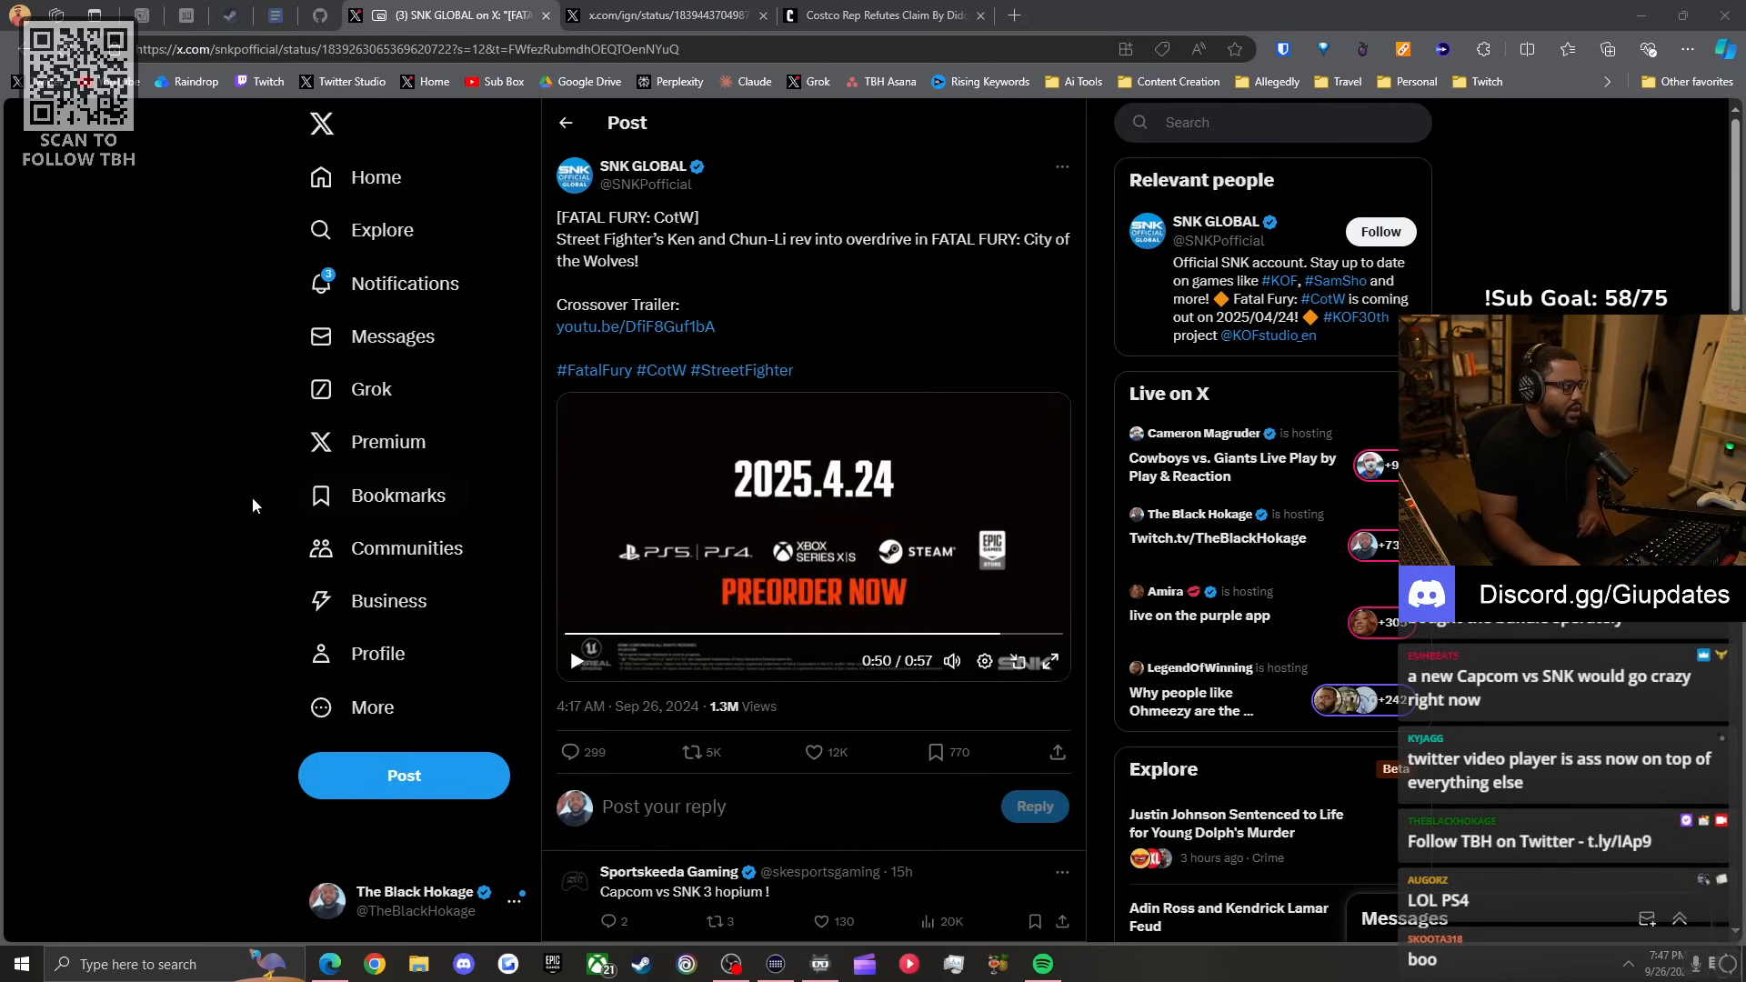
# Close the SNK tab and pause IGN's Hellboy: The Crooked Man clip at 0:02.
pyautogui.click(544, 14)
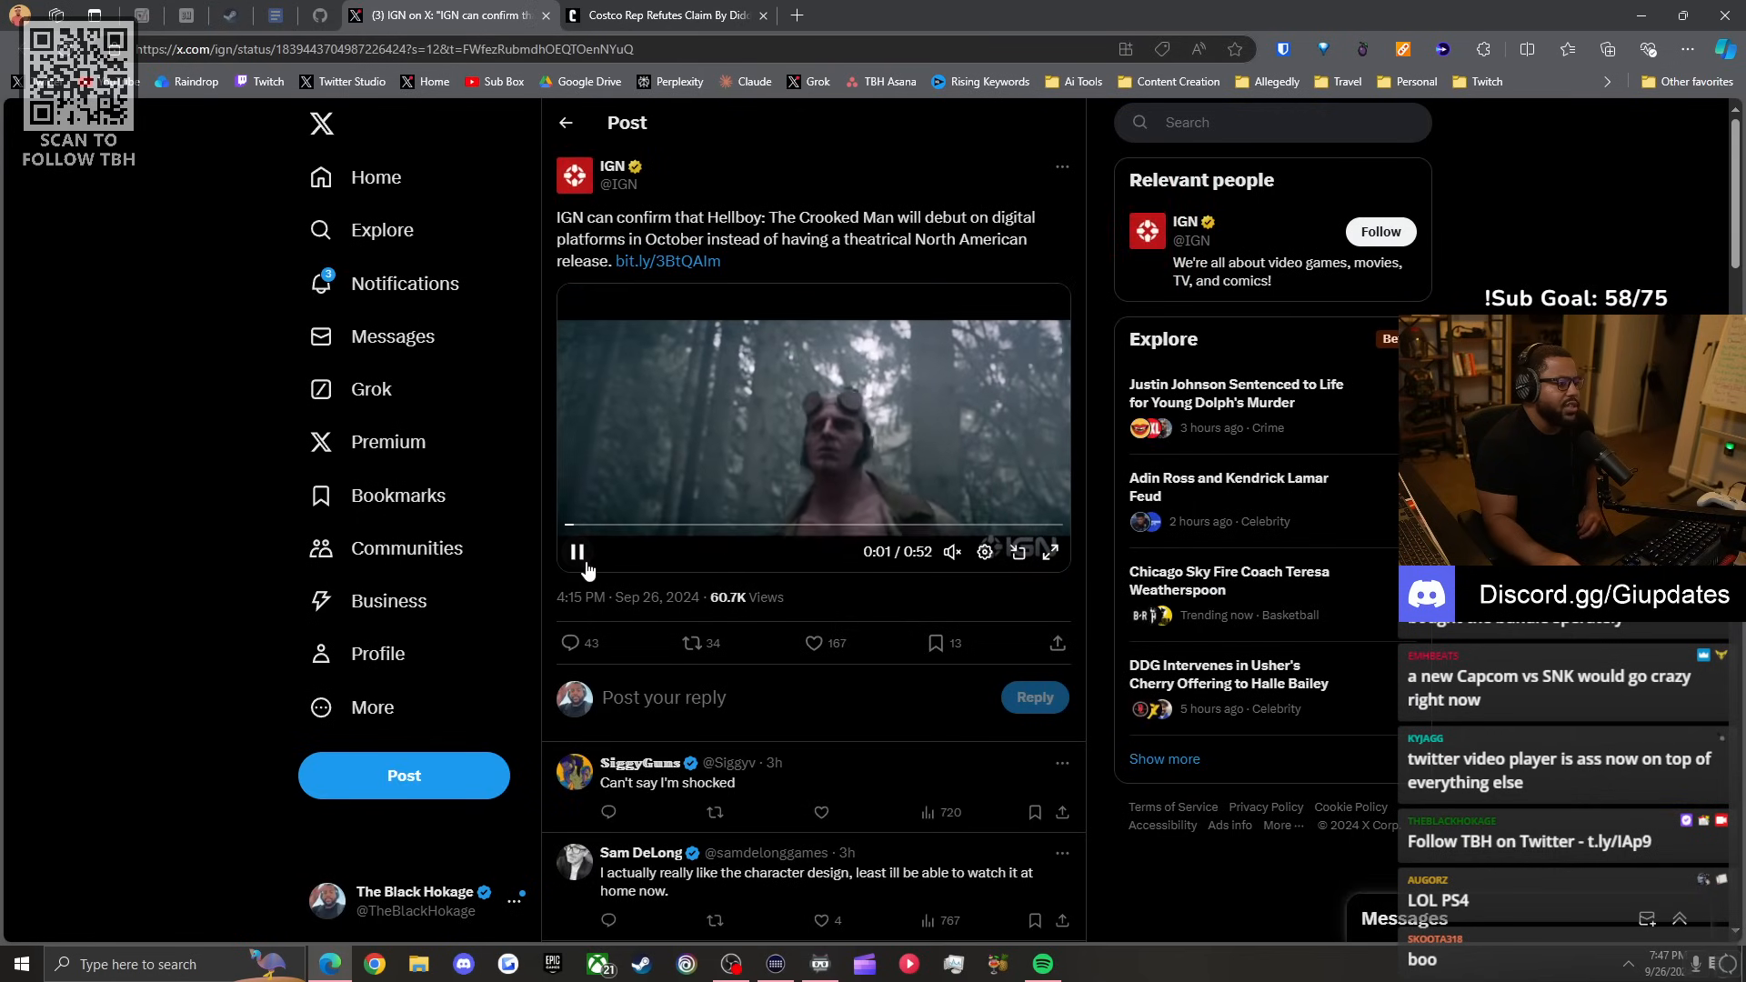
pyautogui.click(577, 552)
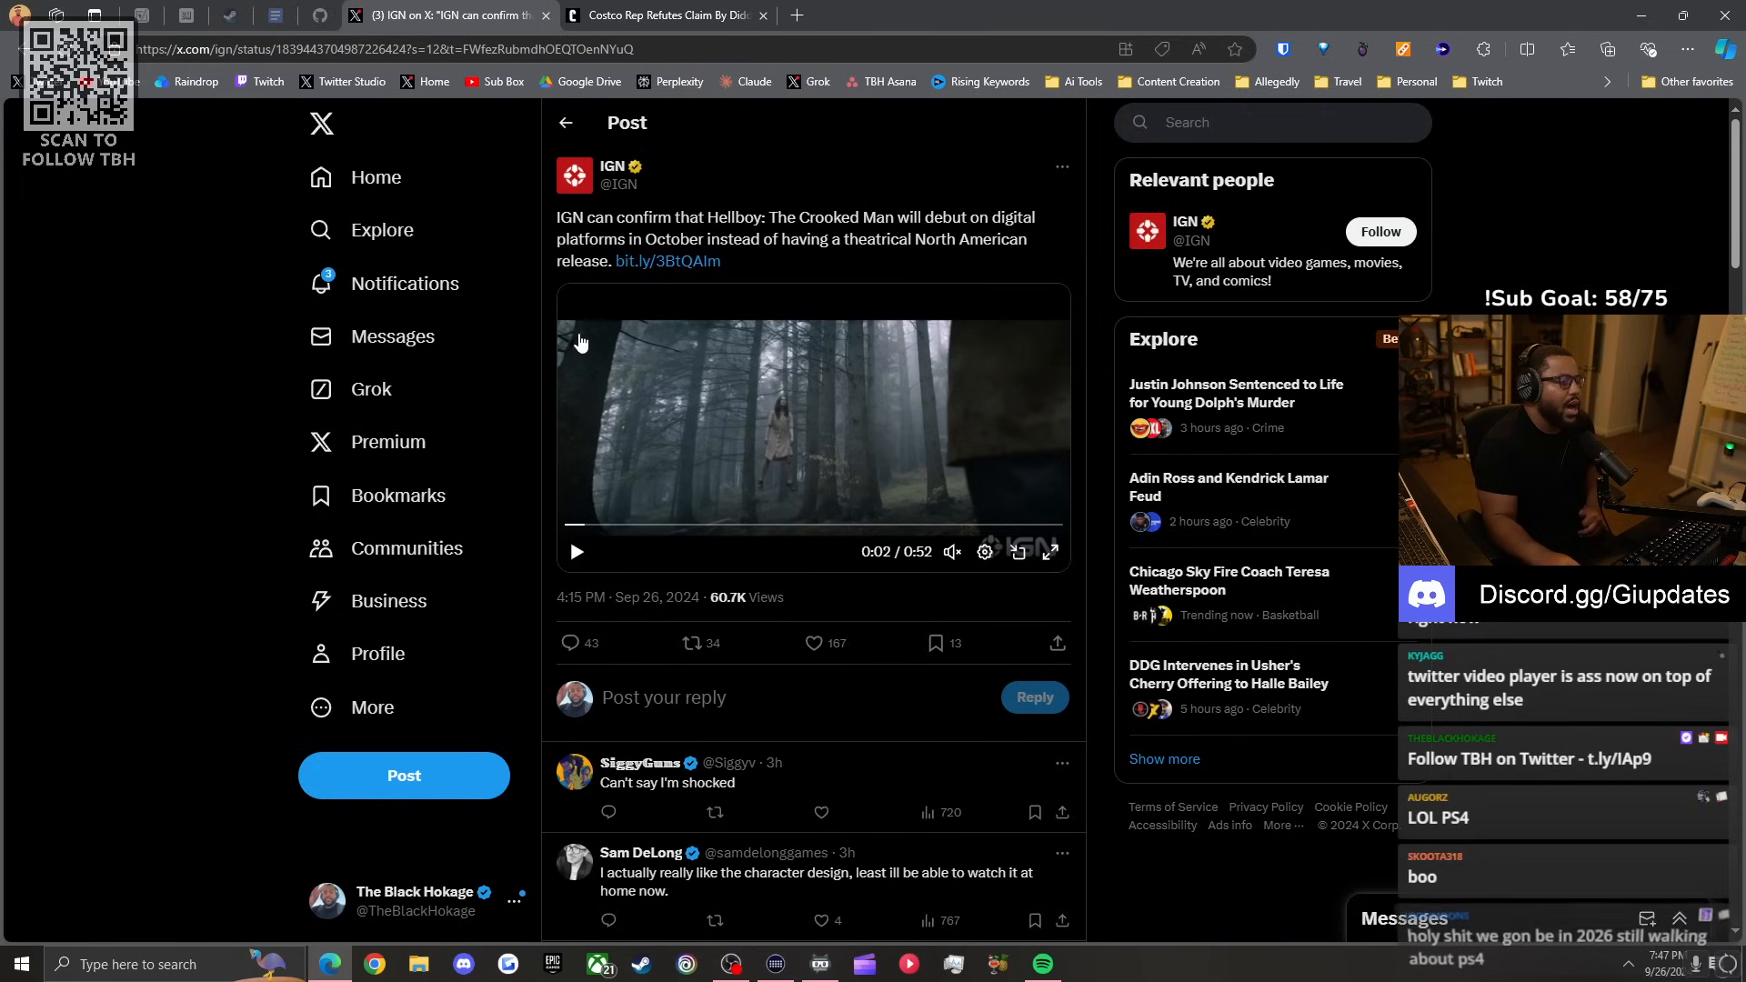